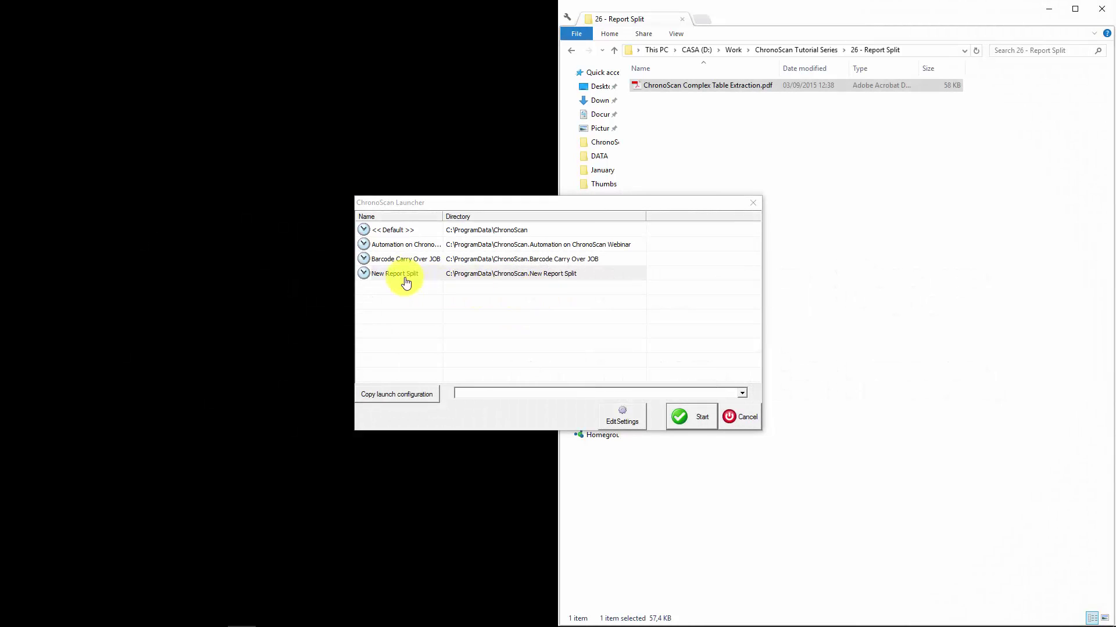
# Launch ChronoScan Capture ADV with the New Report Split configuration from the Launcher
pyautogui.doubleClick(396, 276)
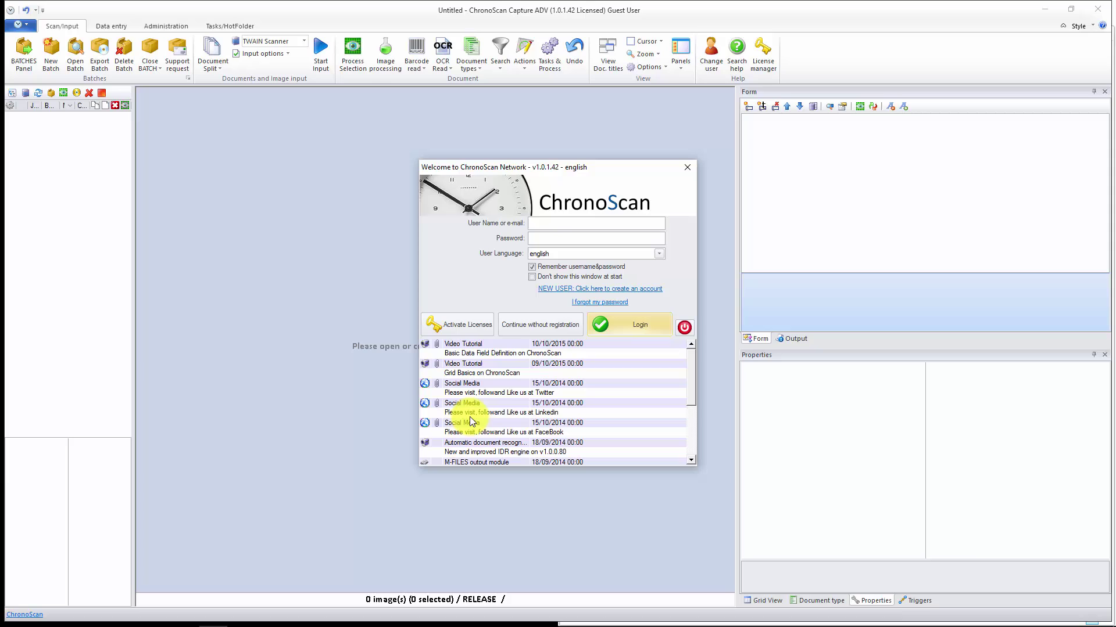
# Continue without registration, maximize ChronoScan Capture ADV, and start a new batch
pyautogui.click(511, 328)
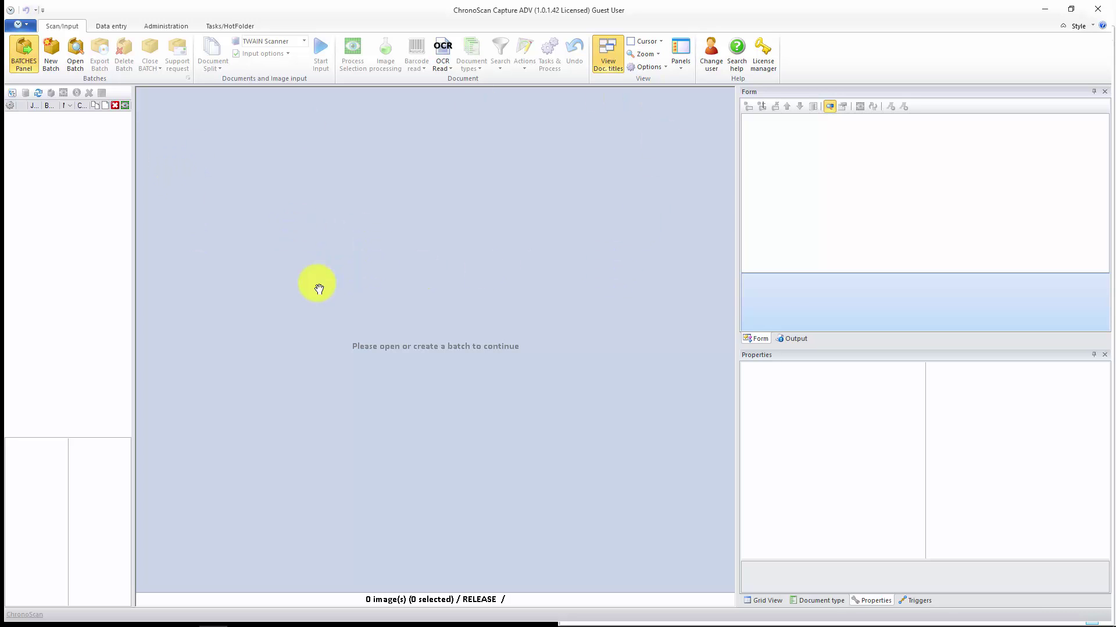
pyautogui.click(1072, 14)
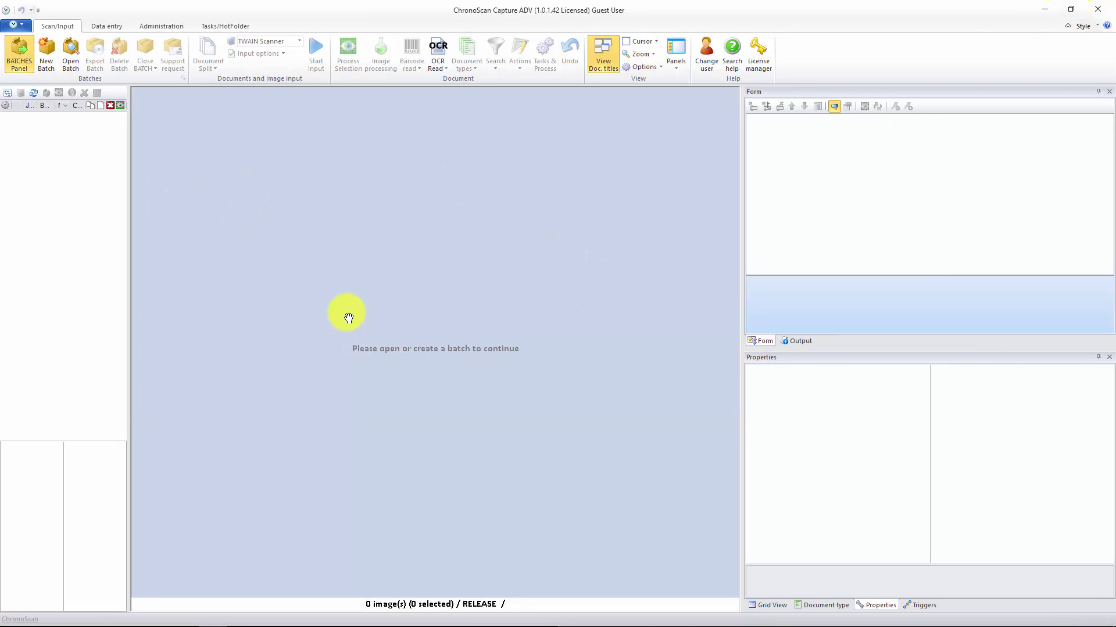
pyautogui.click(43, 55)
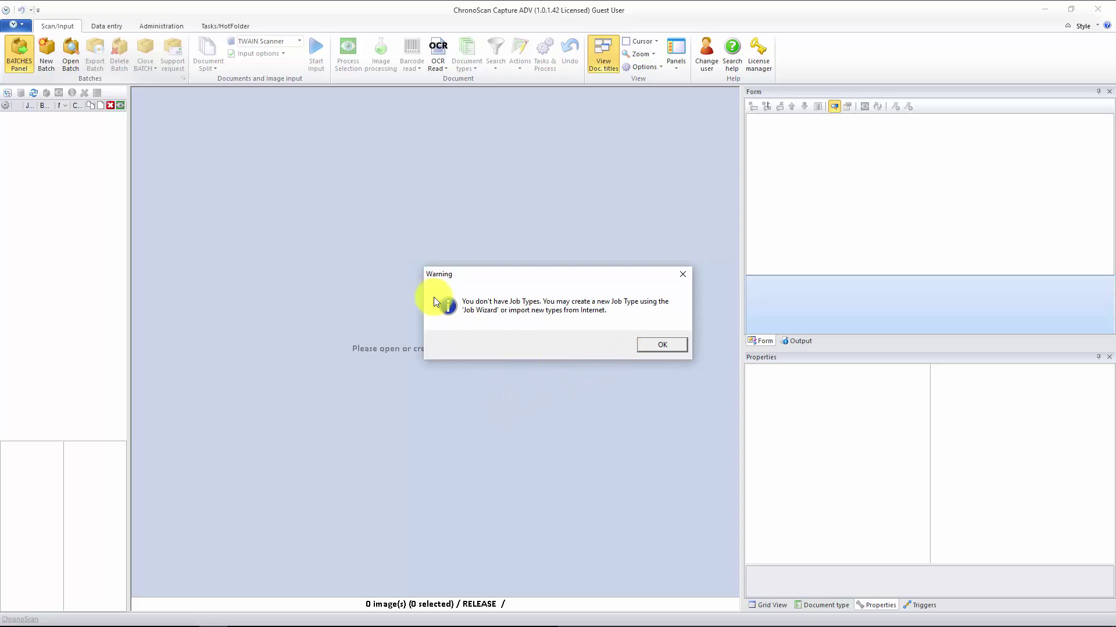
# Start a new job type named 'True Report Split' with no invoices application
pyautogui.click(660, 346)
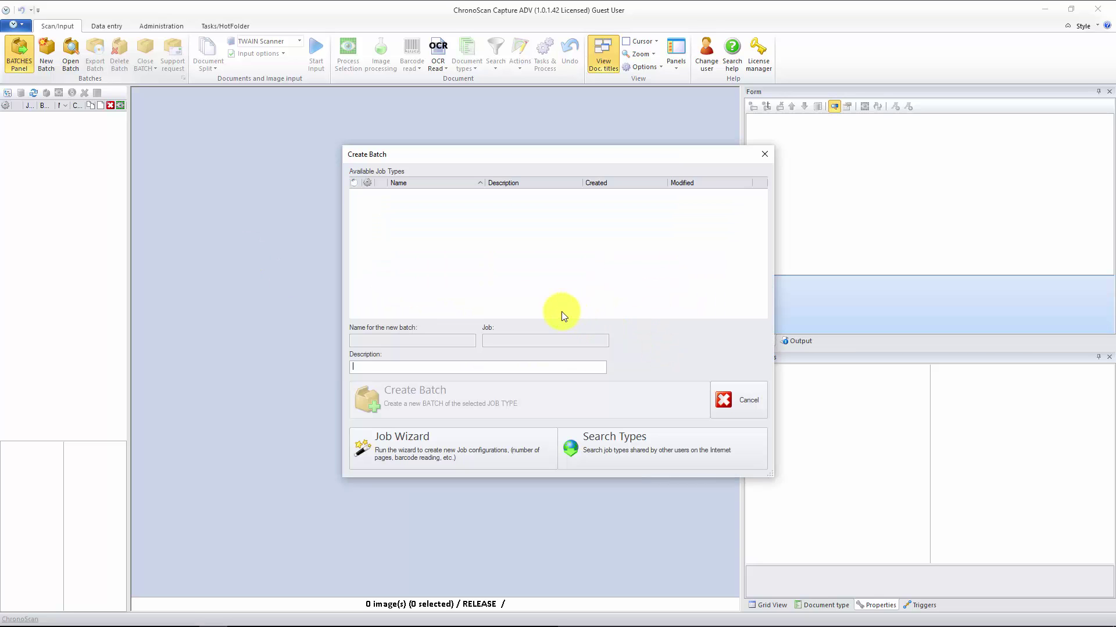
pyautogui.click(393, 461)
pyautogui.moveTo(474, 256); pyautogui.dragTo(355, 254)
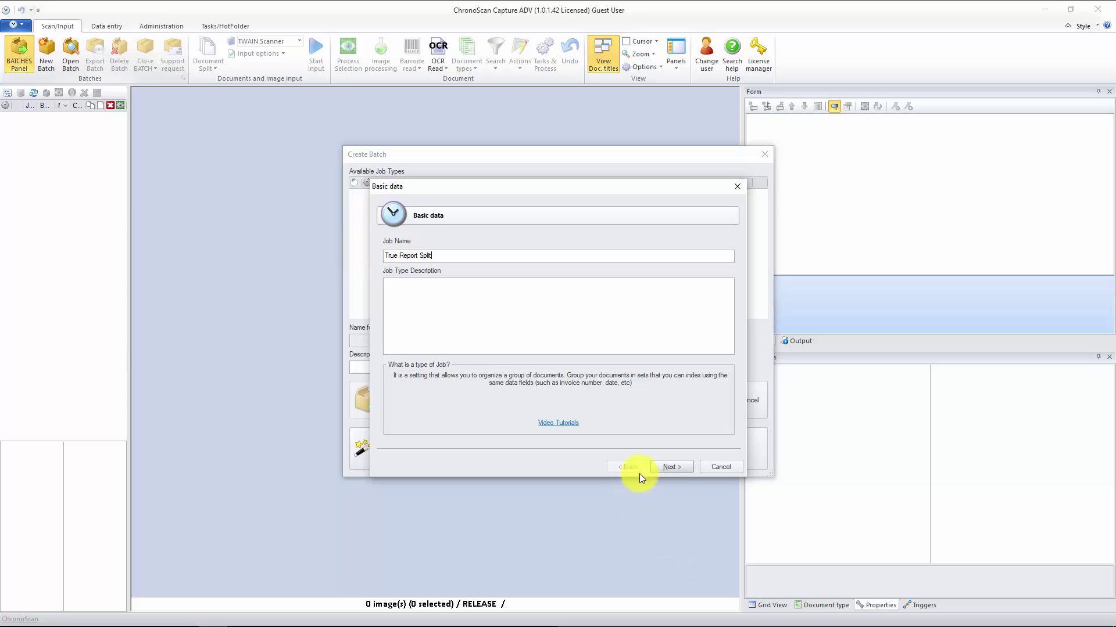
pyautogui.click(673, 468)
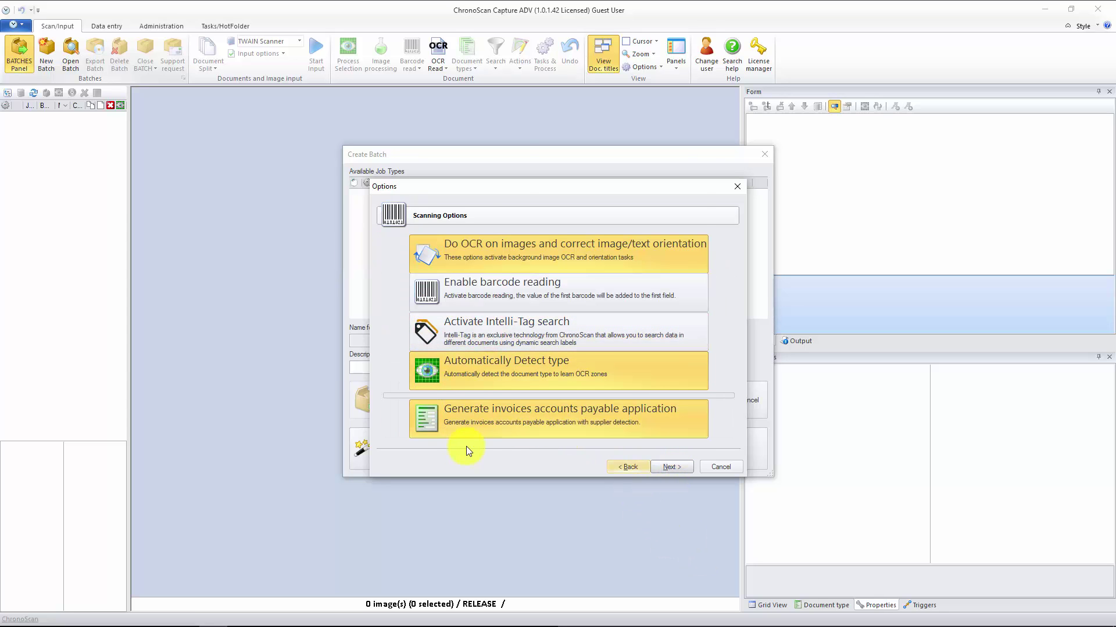
pyautogui.click(499, 421)
pyautogui.click(653, 474)
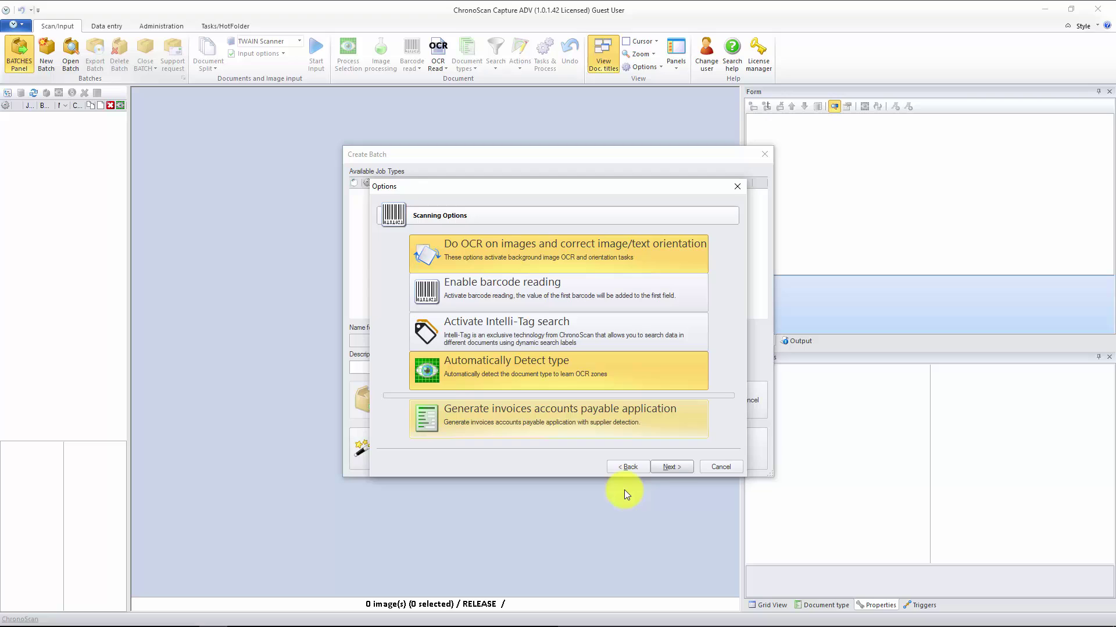
pyautogui.click(676, 469)
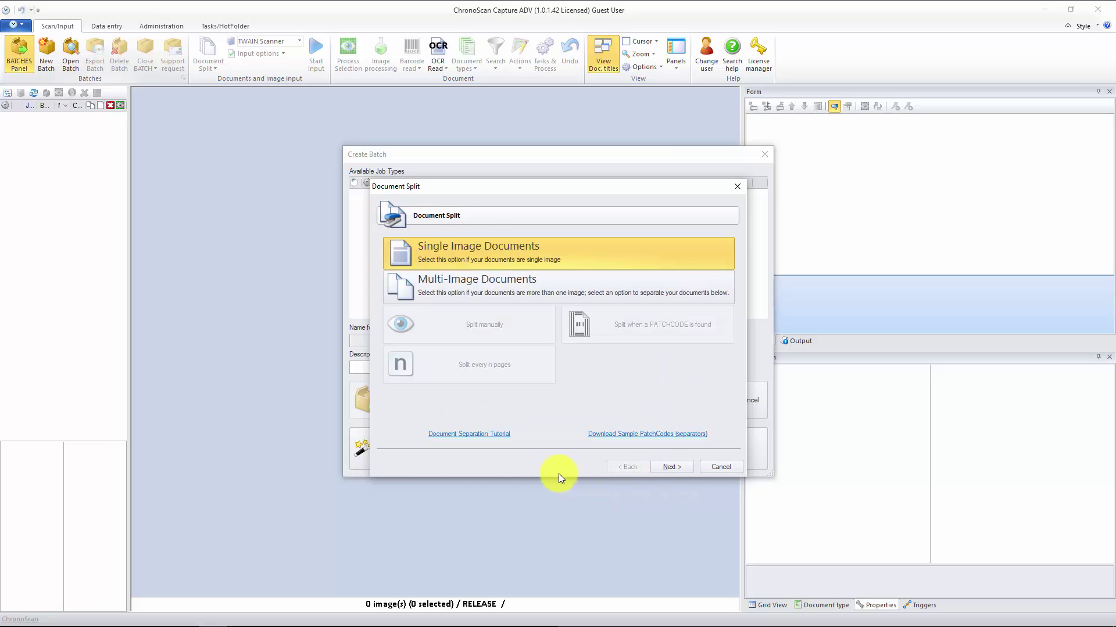
# Set manual multi-image splitting, generic fields and PDF-to-disk output, and finish the job type
pyautogui.click(454, 298)
pyautogui.click(465, 323)
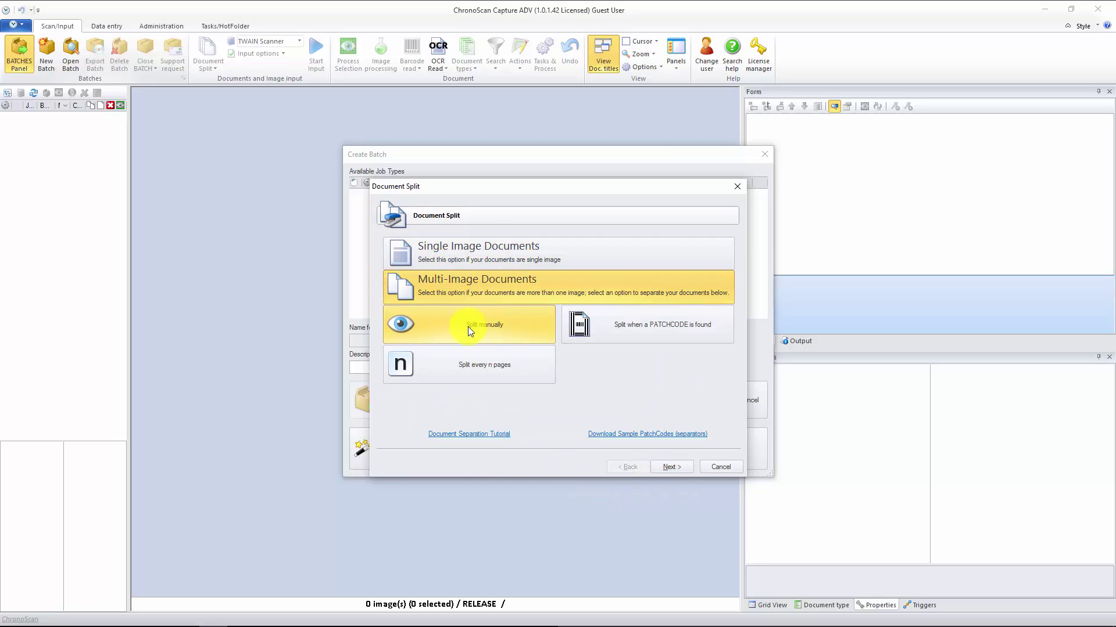
pyautogui.click(671, 467)
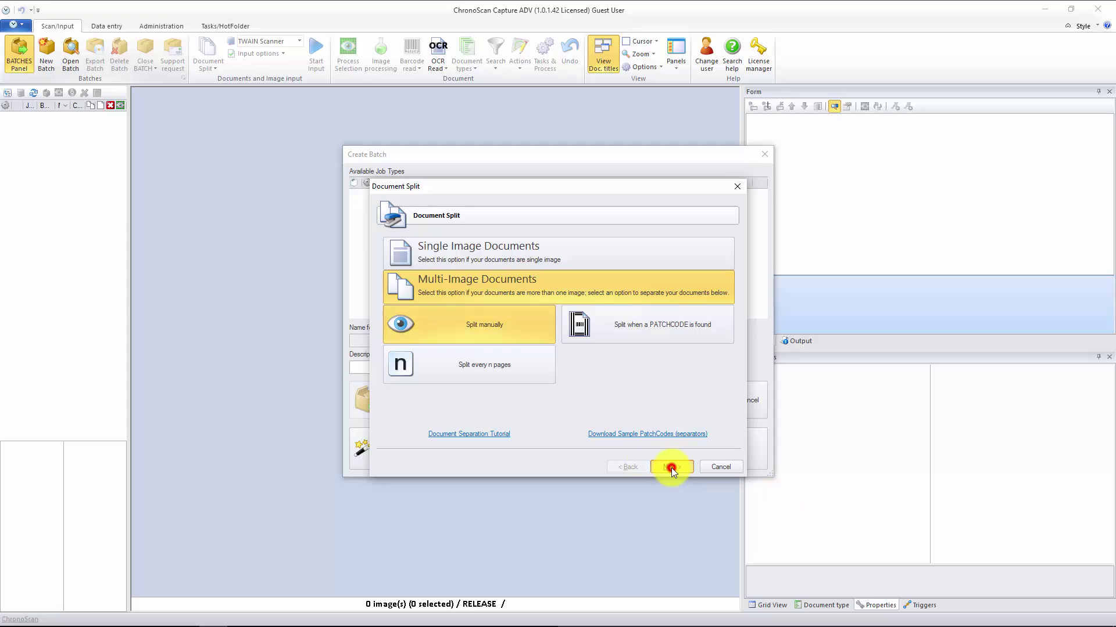
pyautogui.click(529, 258)
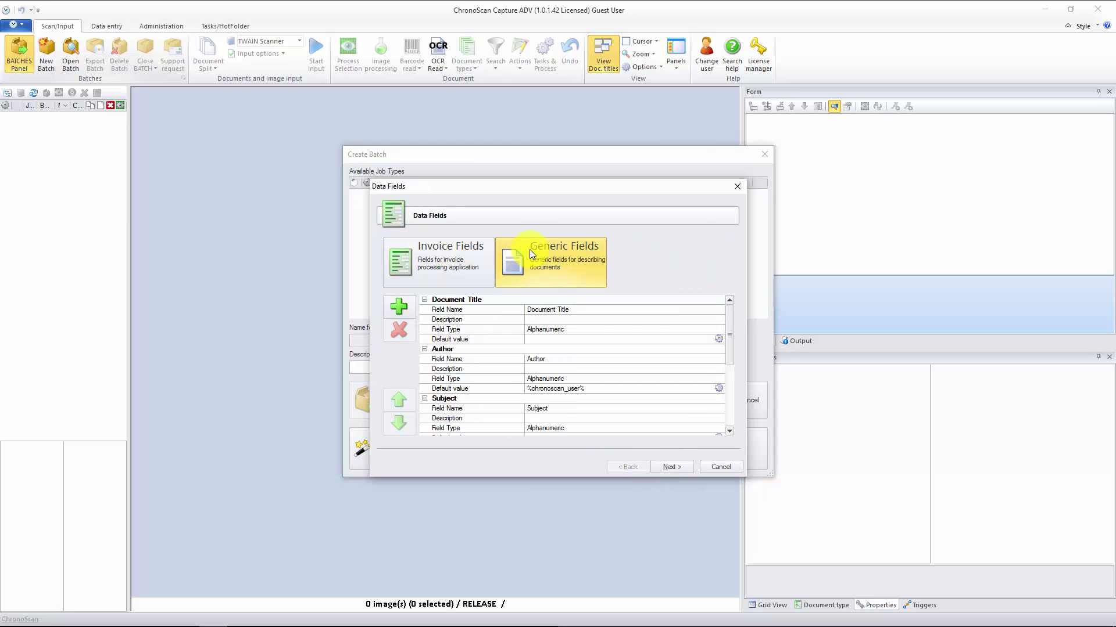
pyautogui.click(674, 466)
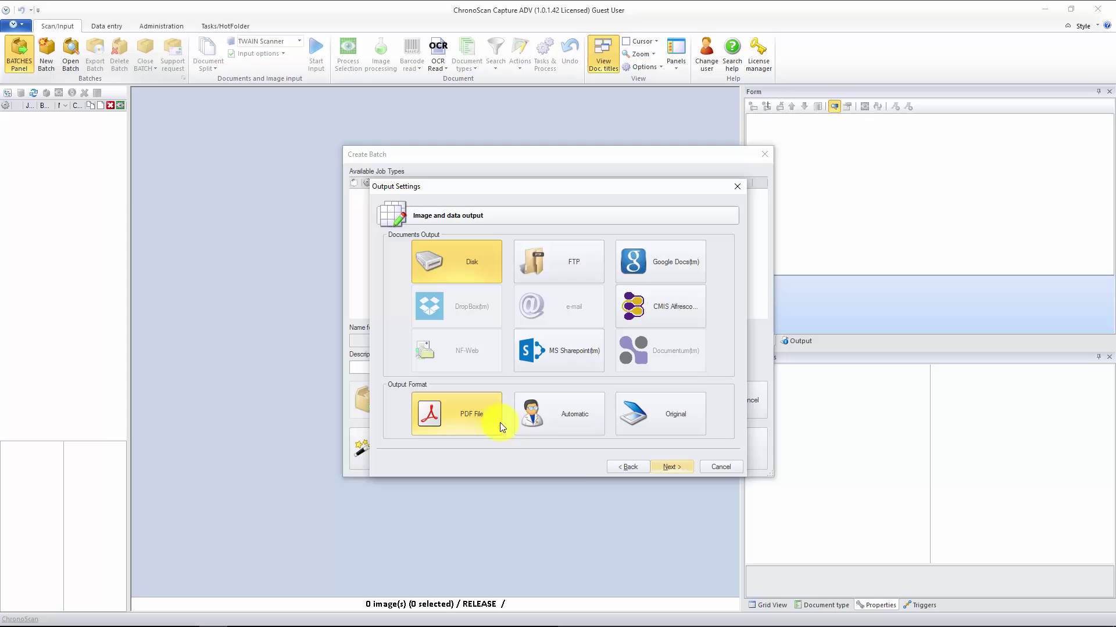
pyautogui.click(674, 466)
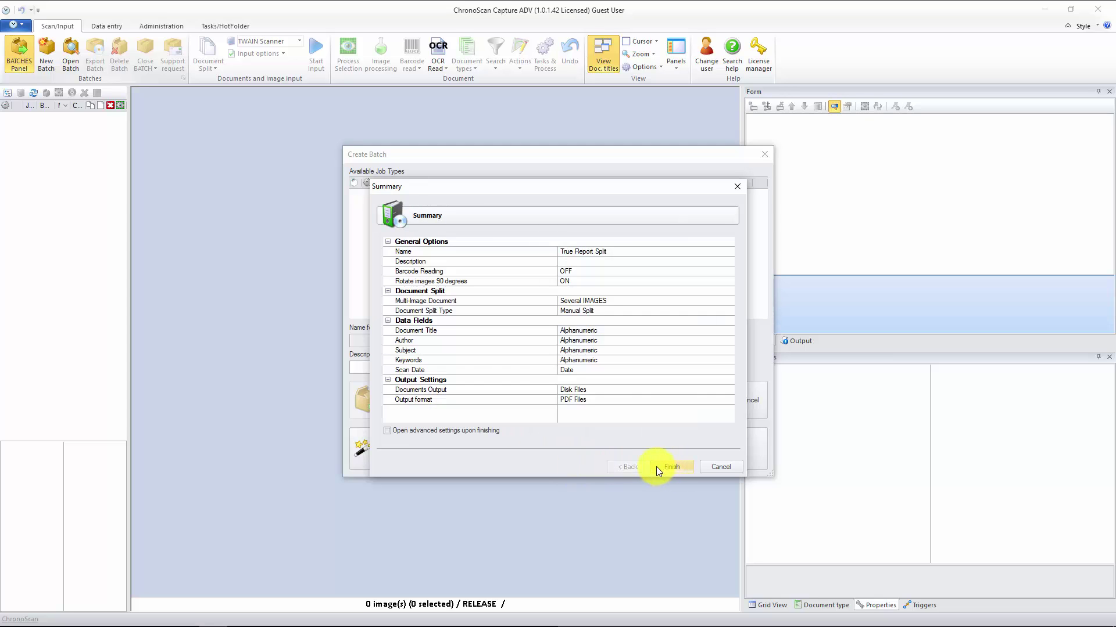
pyautogui.click(671, 468)
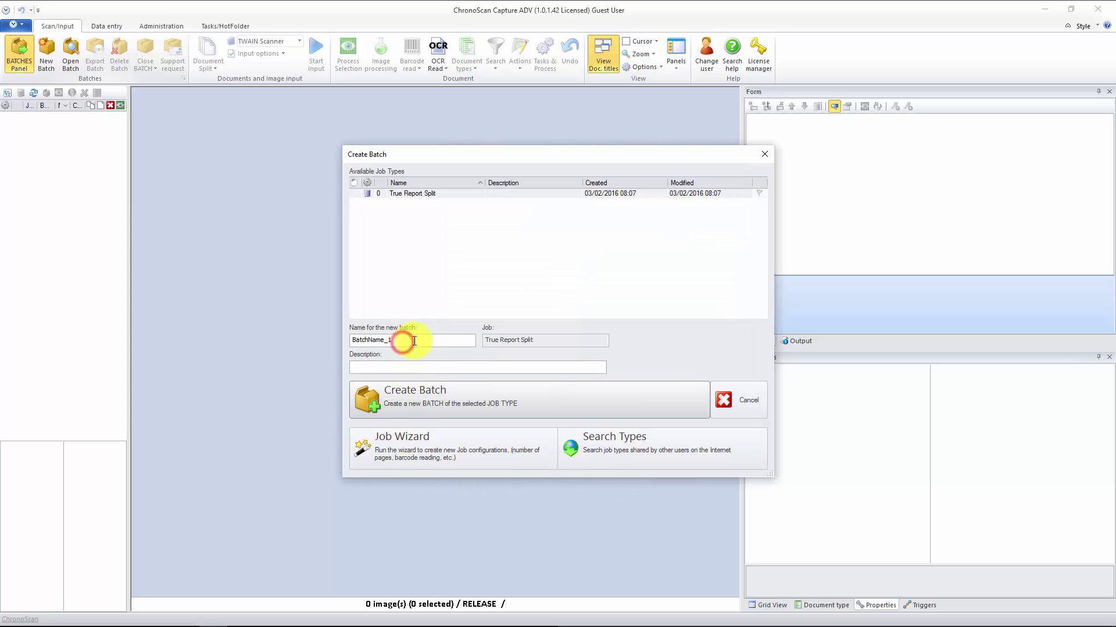
# Create a batch named 'True Report Split BATCH 1'
pyautogui.moveTo(415, 341); pyautogui.dragTo(337, 339)
pyautogui.click(398, 397)
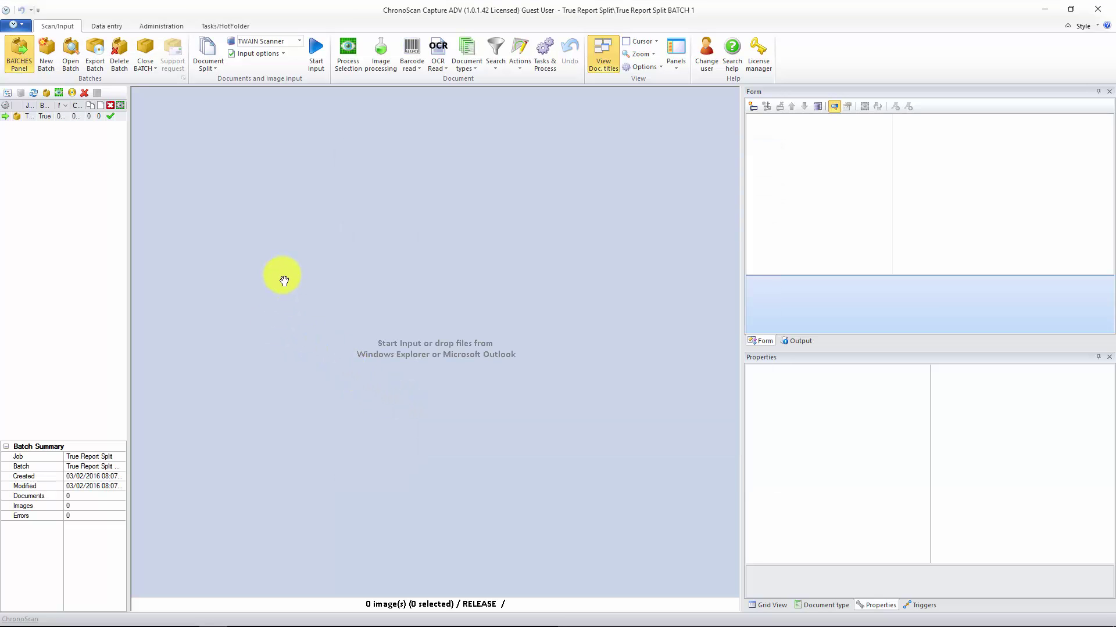
# Import ChronoScan Complex Table Extraction.pdf from Explorer into the batch as Document 1
pyautogui.click(75, 617)
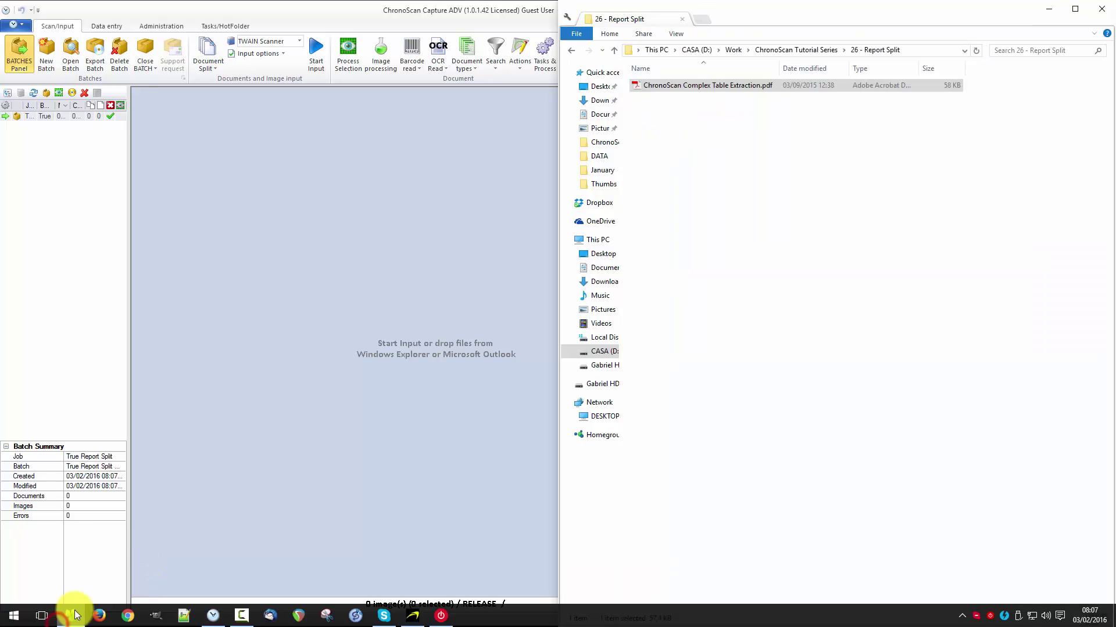
pyautogui.moveTo(672, 95); pyautogui.dragTo(407, 189)
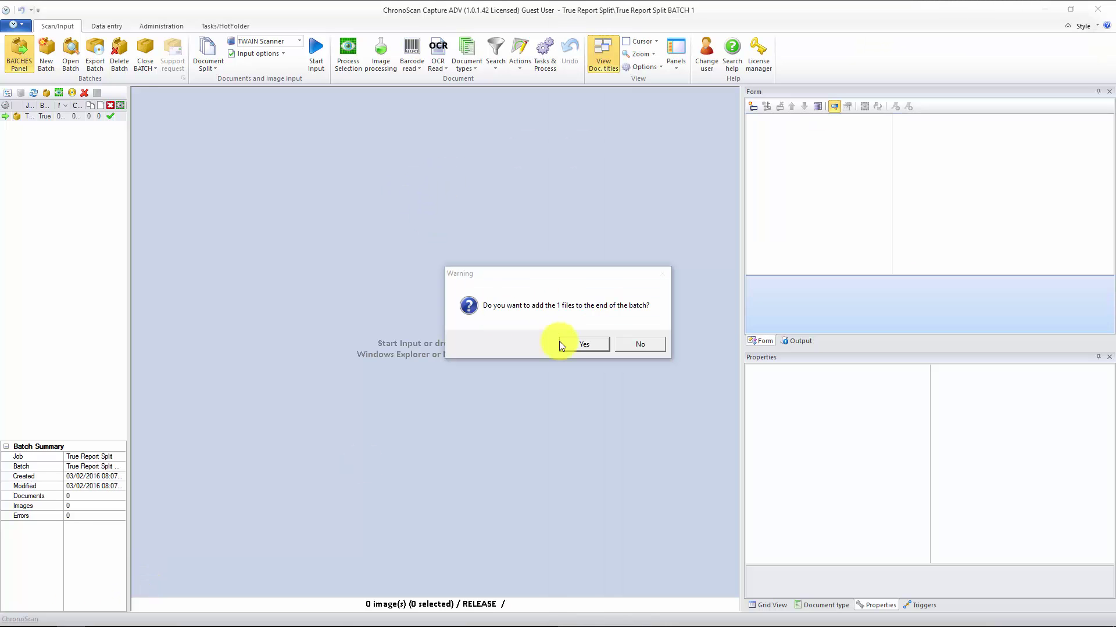
pyautogui.click(575, 340)
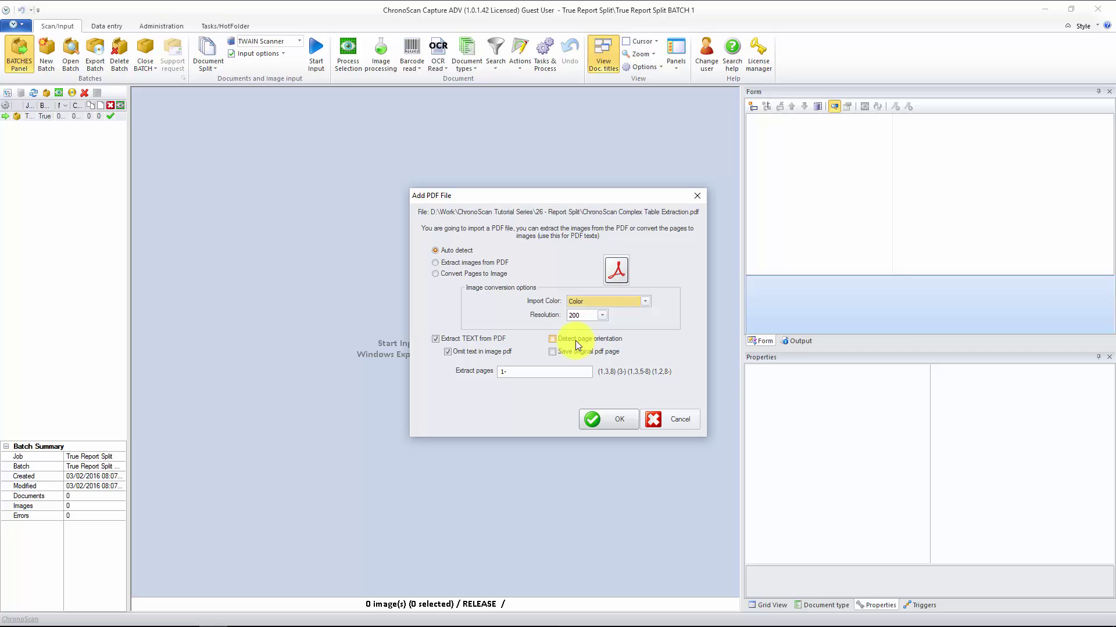
pyautogui.click(605, 420)
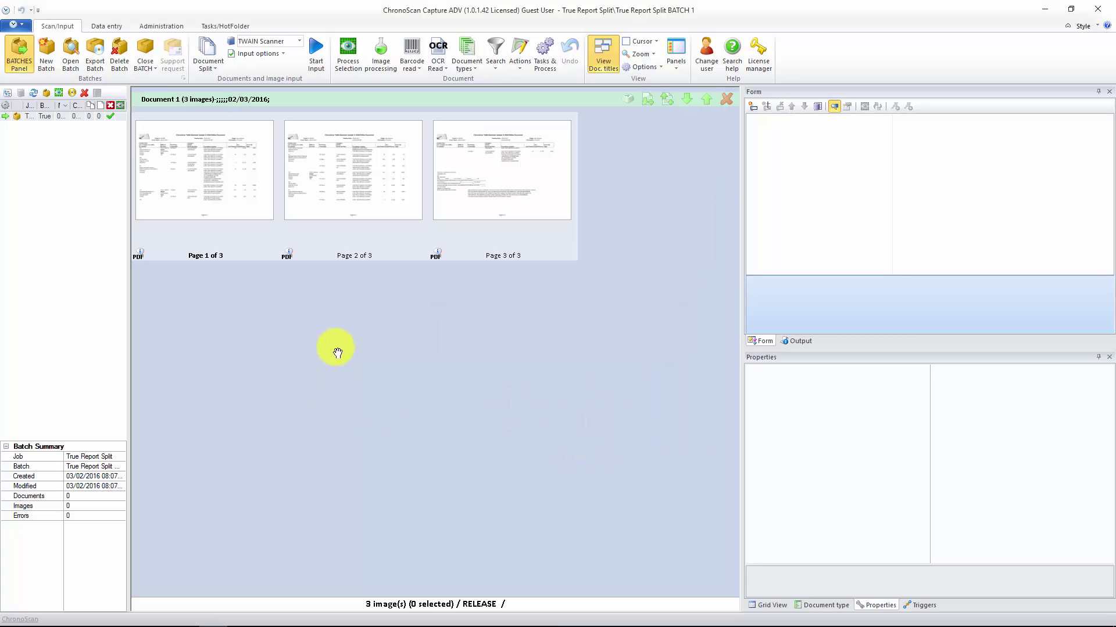
pyautogui.moveTo(251, 122)
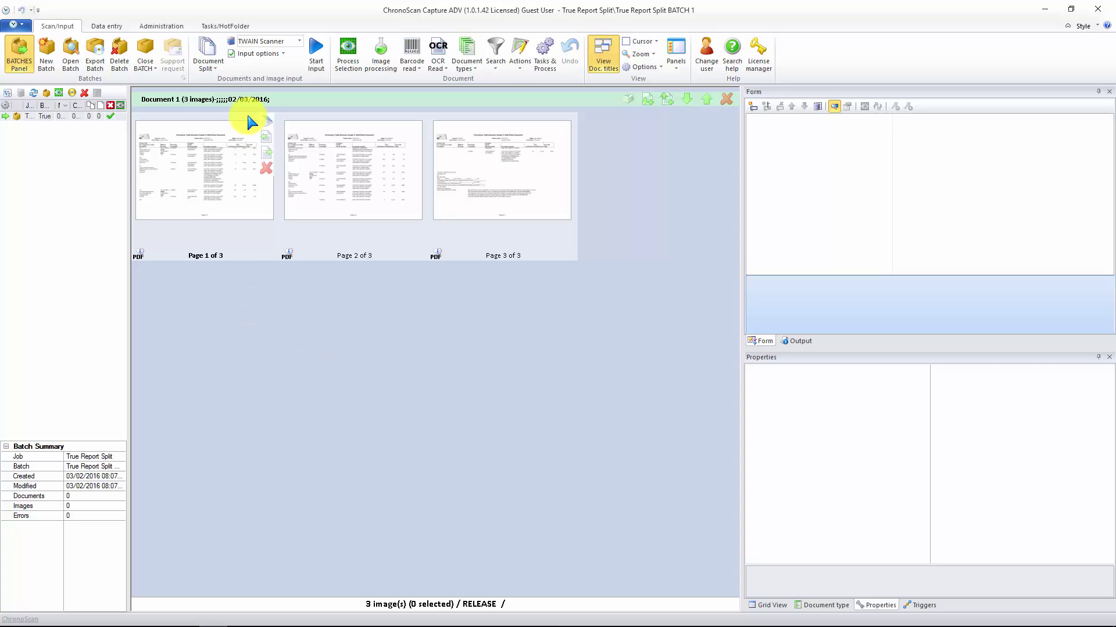
# Open page 1 of Document 1 for data entry and zoom out to the full page
pyautogui.click(201, 157)
pyautogui.doubleClick(186, 168)
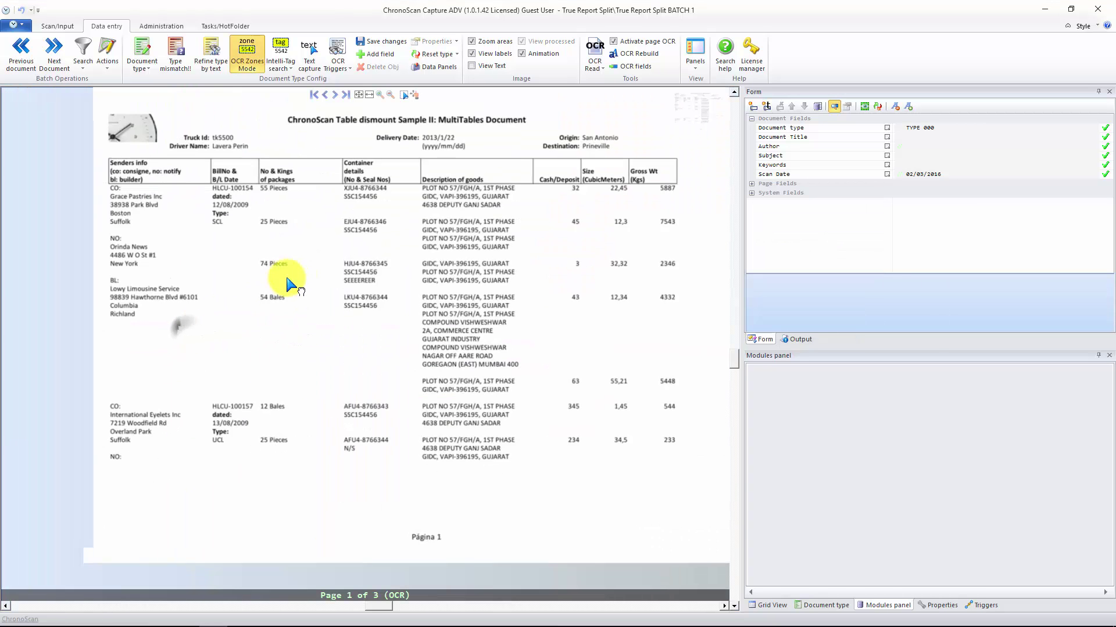
pyautogui.scroll(-3, 302, 285)
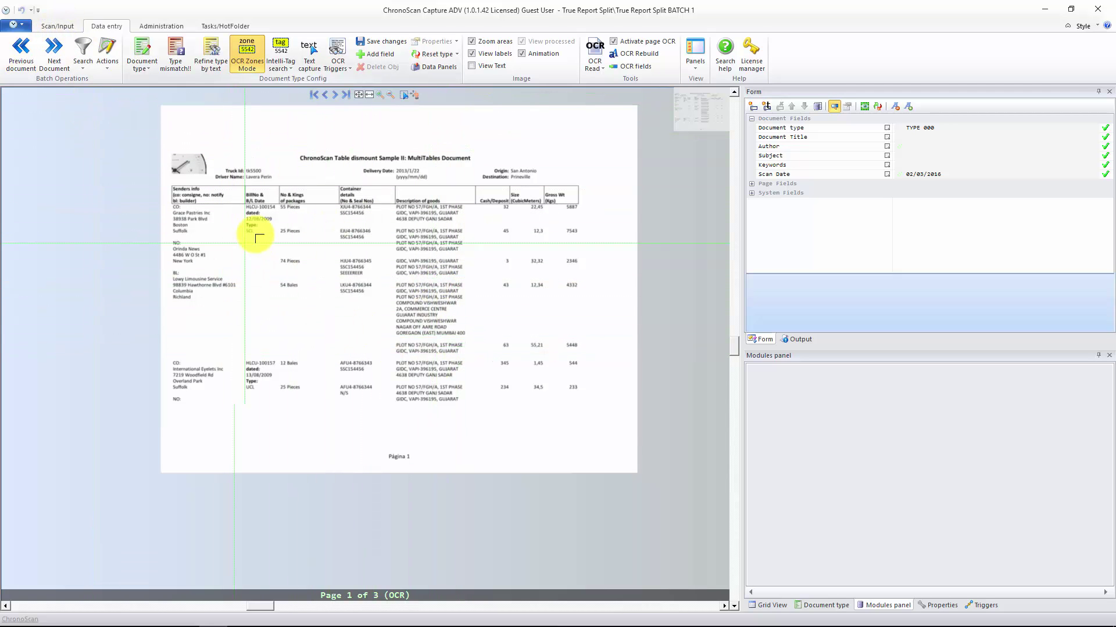
# Enable the Grid Control extra panel and delete all its existing data capture fields
pyautogui.click(431, 68)
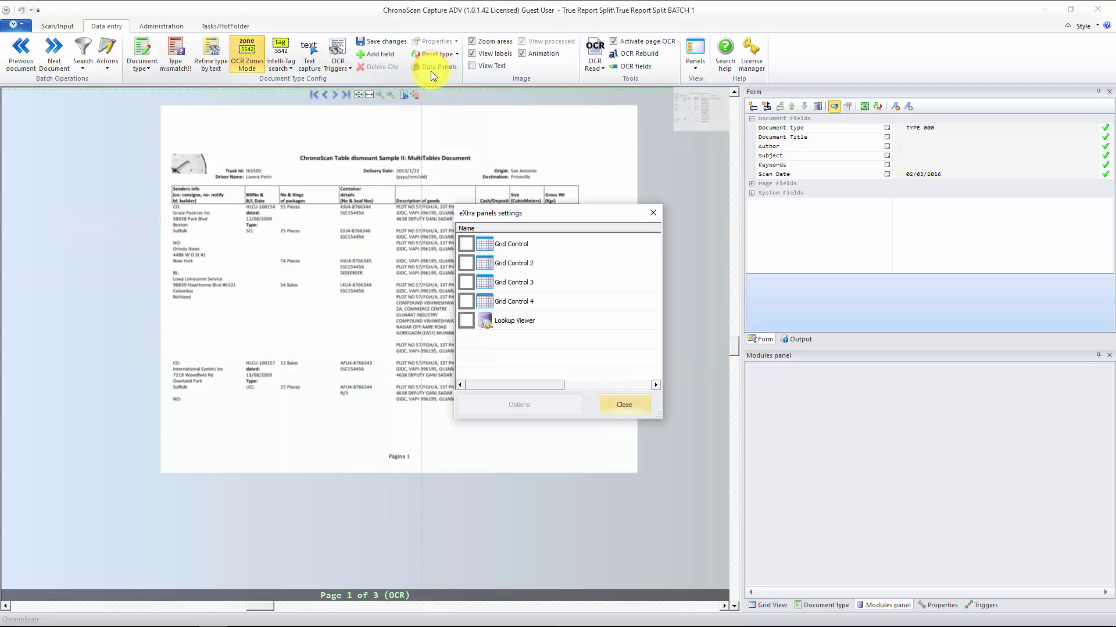
pyautogui.click(466, 243)
pyautogui.click(485, 244)
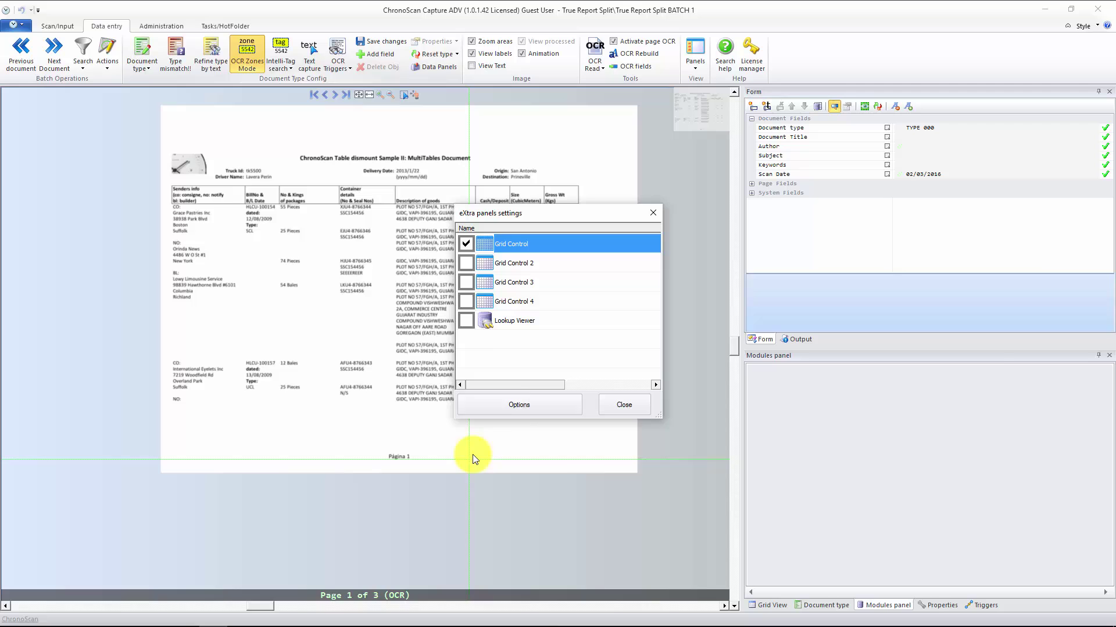
pyautogui.click(516, 406)
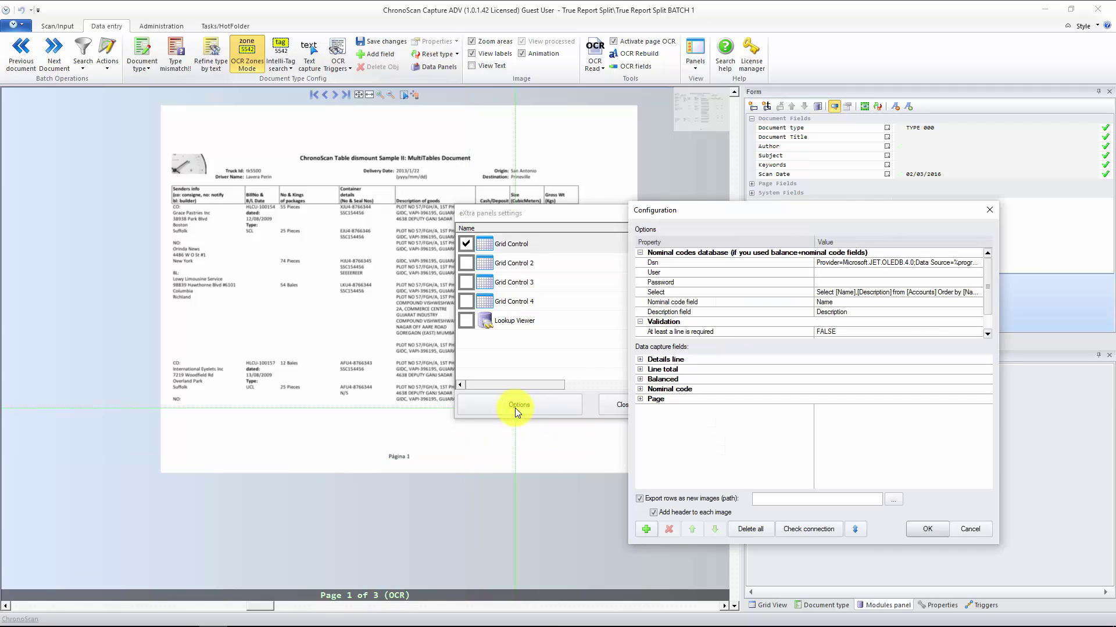
pyautogui.click(753, 530)
pyautogui.press('Return')
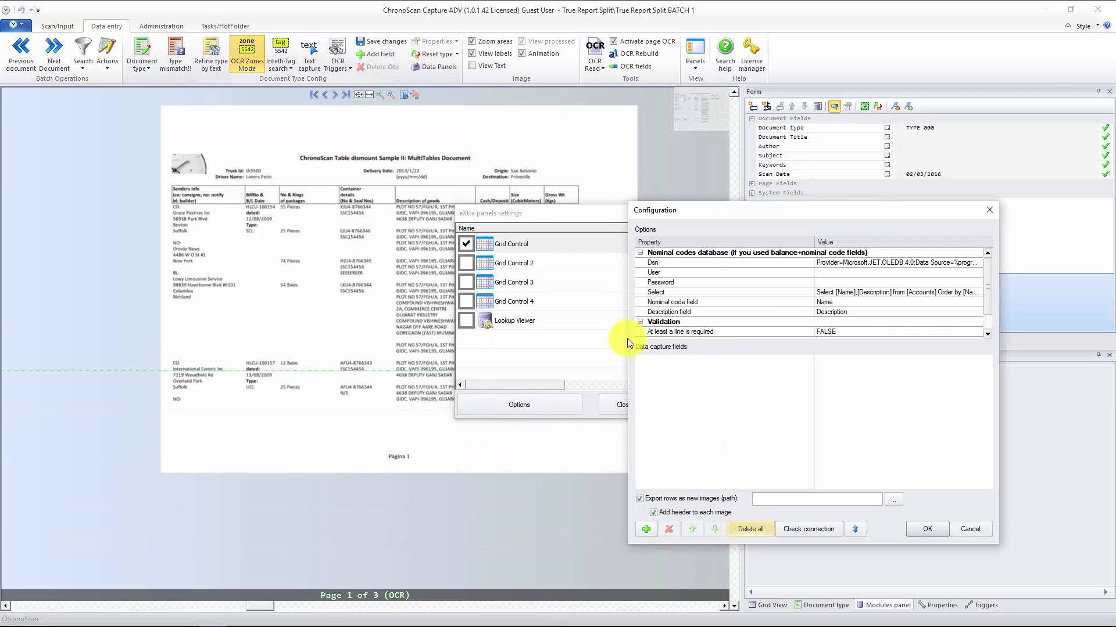
# Add a 'Table Data' field, turn off exporting rows as images, and save the configuration
pyautogui.click(645, 529)
pyautogui.click(850, 369)
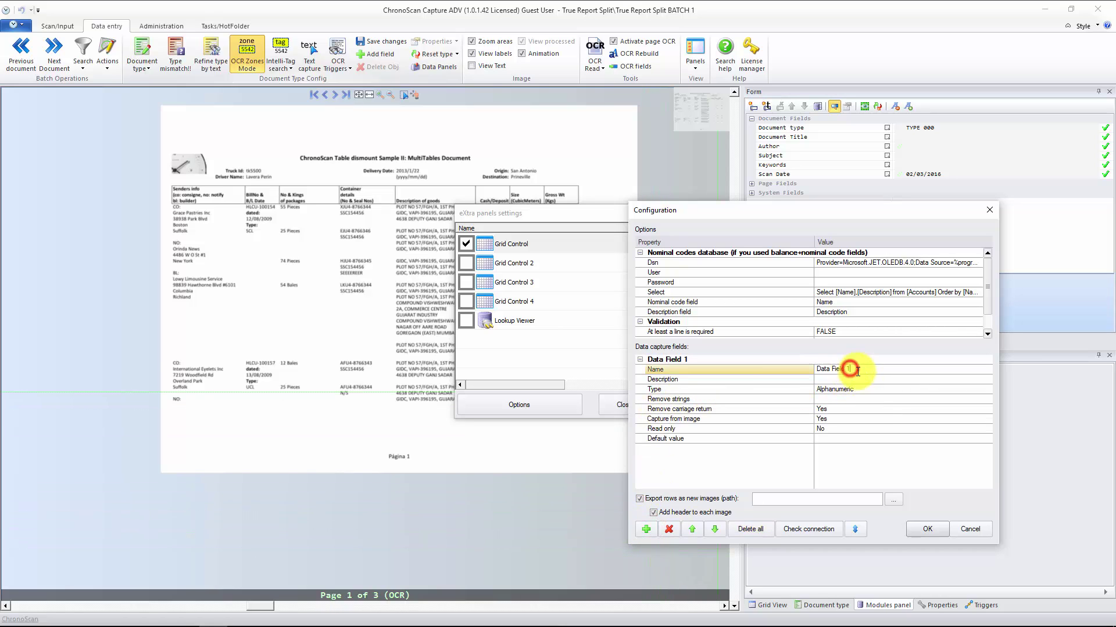
pyautogui.write('Tab')
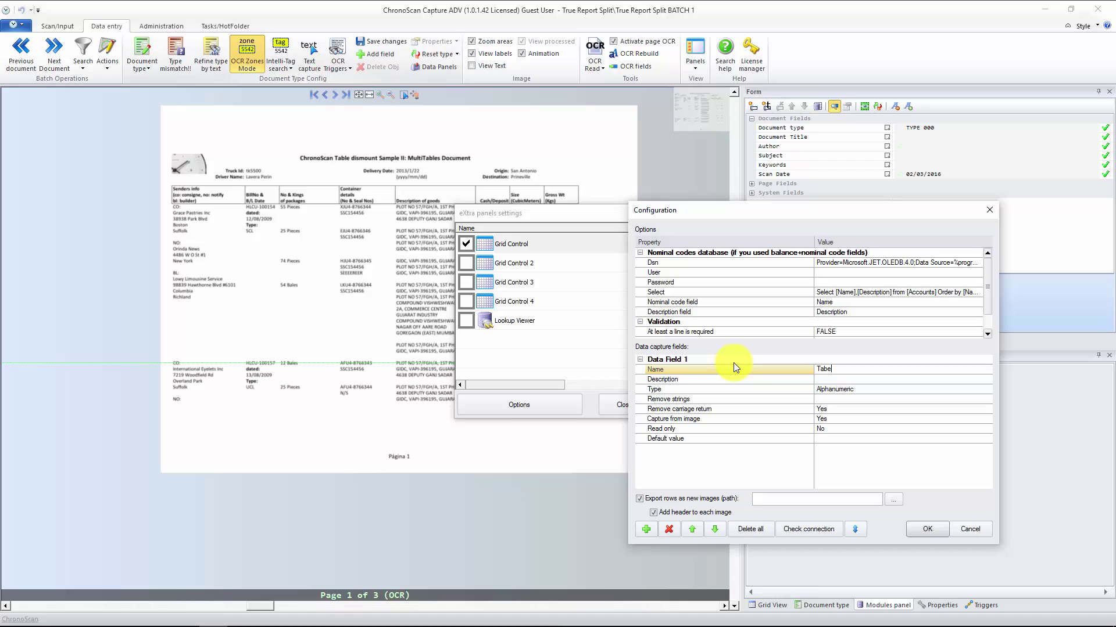
pyautogui.write('le Data')
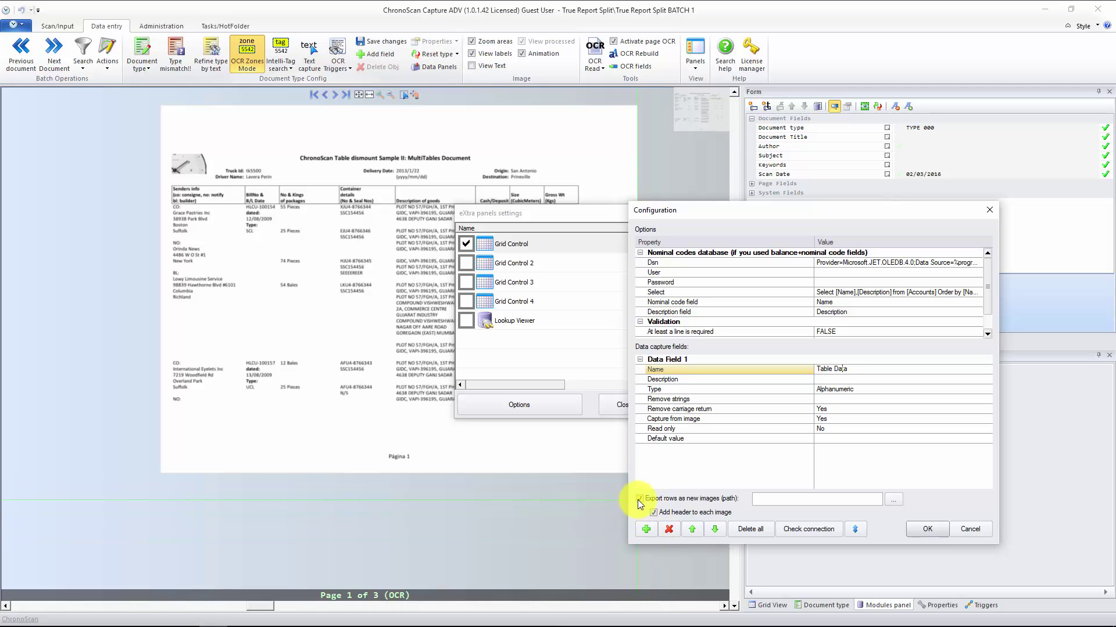
pyautogui.click(638, 499)
pyautogui.click(653, 513)
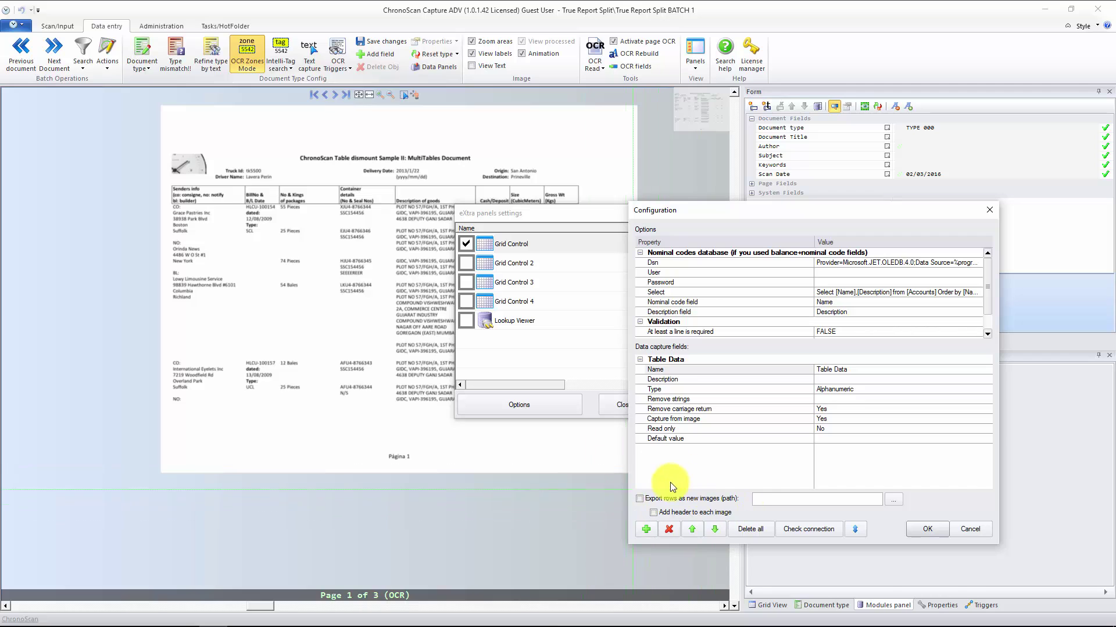
pyautogui.click(929, 535)
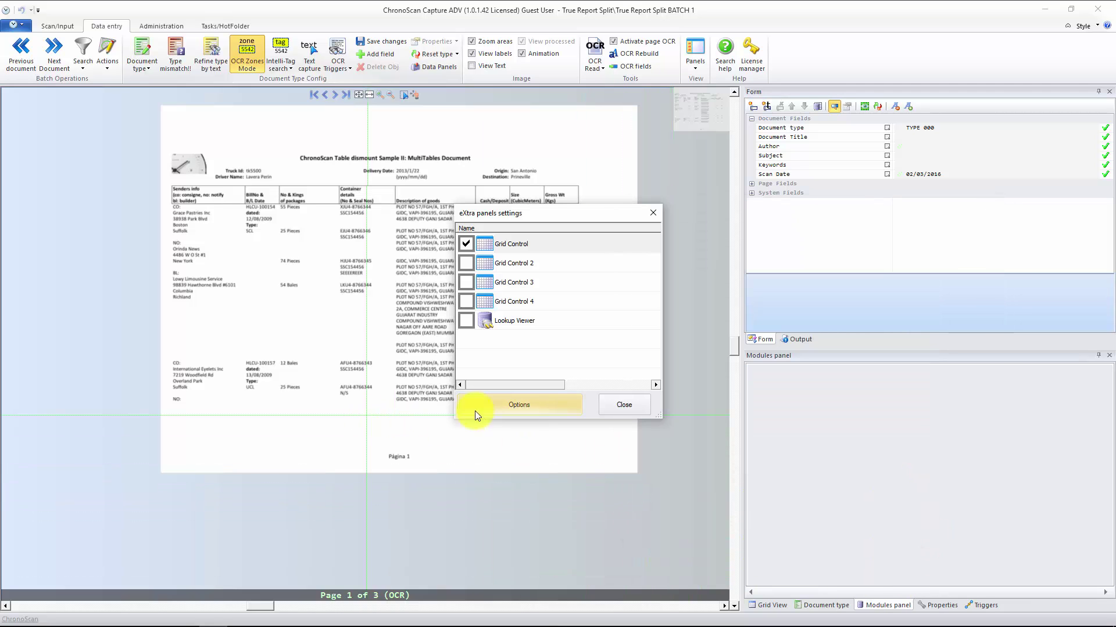
# Close the panel settings, show the Modules panel, and begin a new Table Data capture grid
pyautogui.click(635, 401)
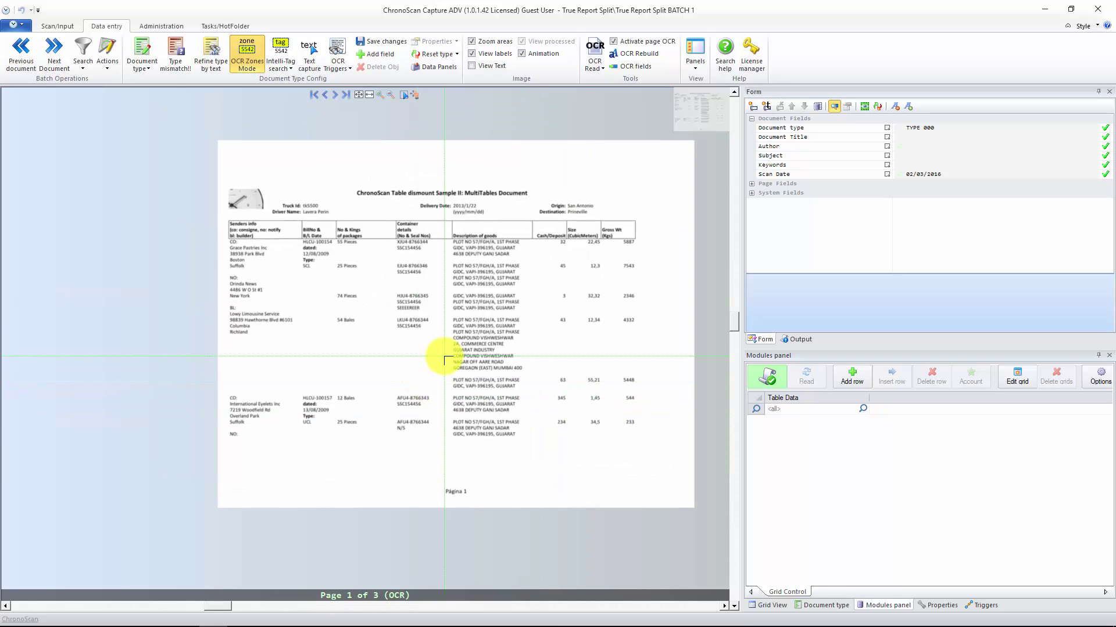
pyautogui.scroll(3, 444, 360)
pyautogui.scroll(-2, 500, 377)
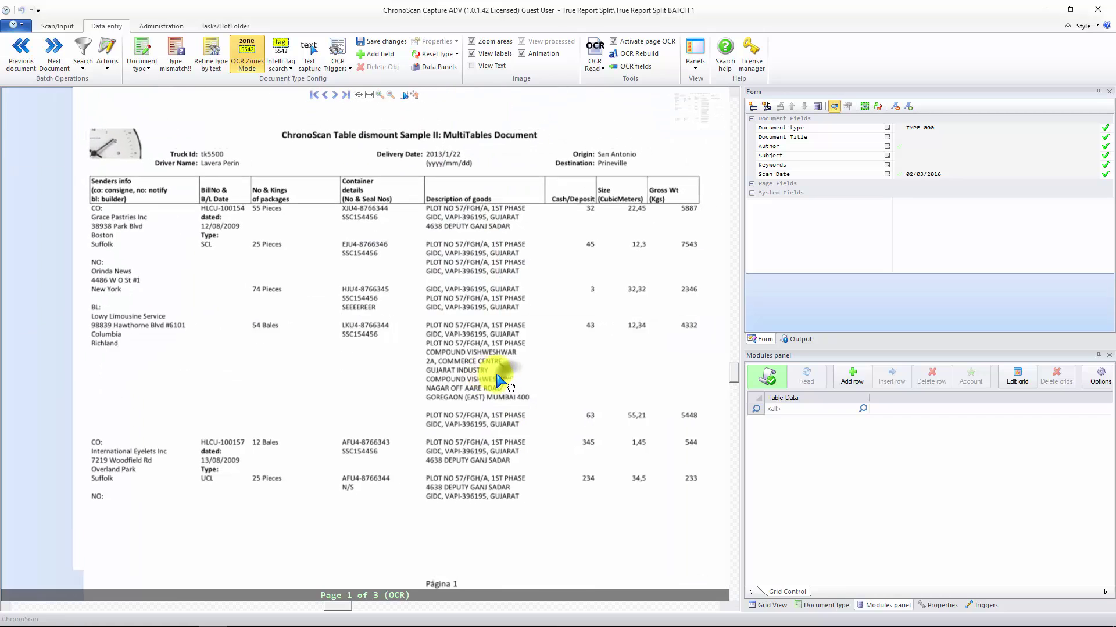
pyautogui.click(886, 604)
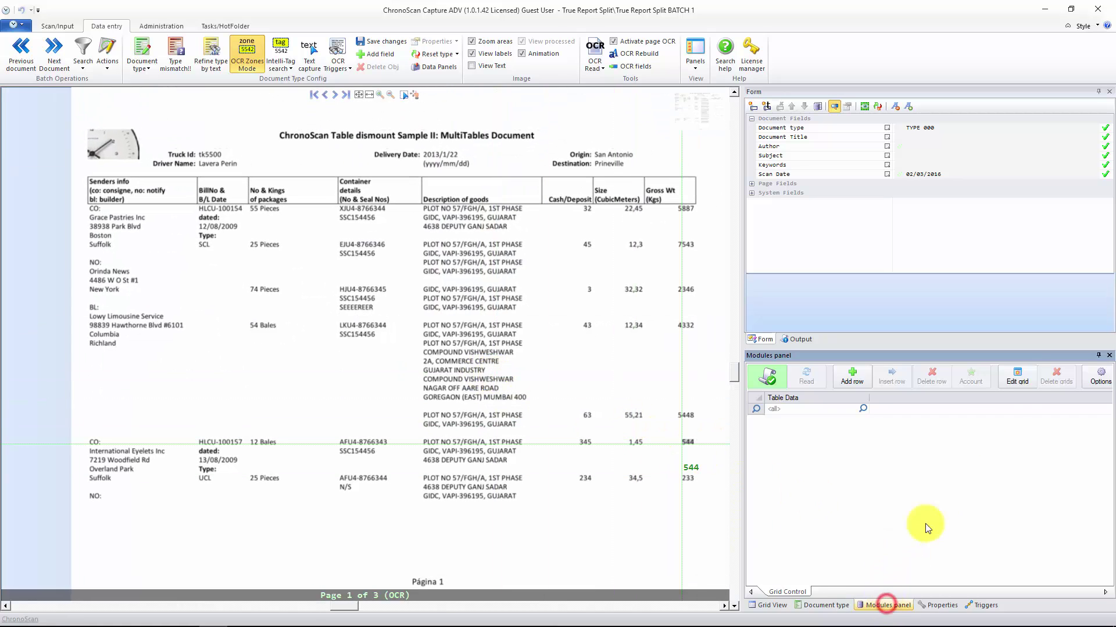
pyautogui.click(1026, 375)
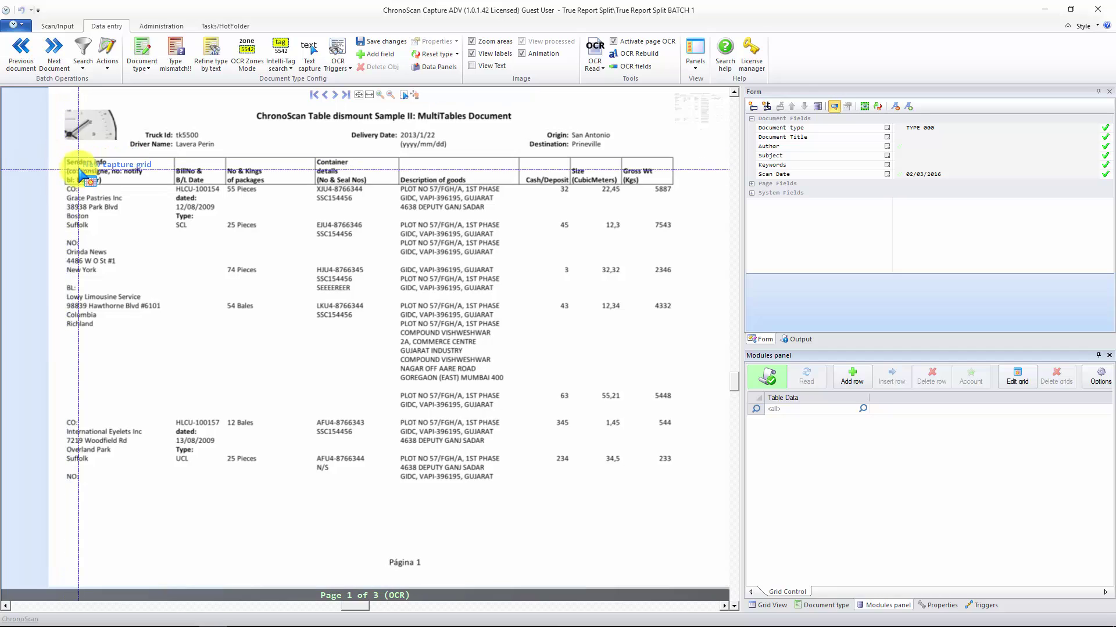
# Draw Grid Control 1 around the whole shipment table and extend its header band over the headings
pyautogui.moveTo(67, 159); pyautogui.dragTo(674, 483)
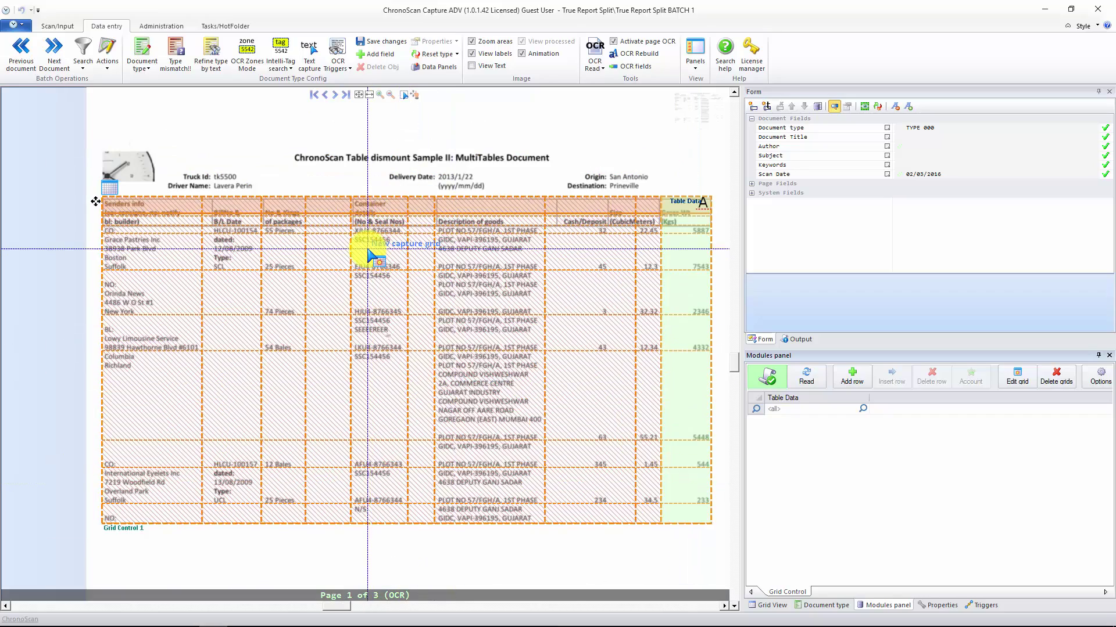
pyautogui.scroll(2, 367, 249)
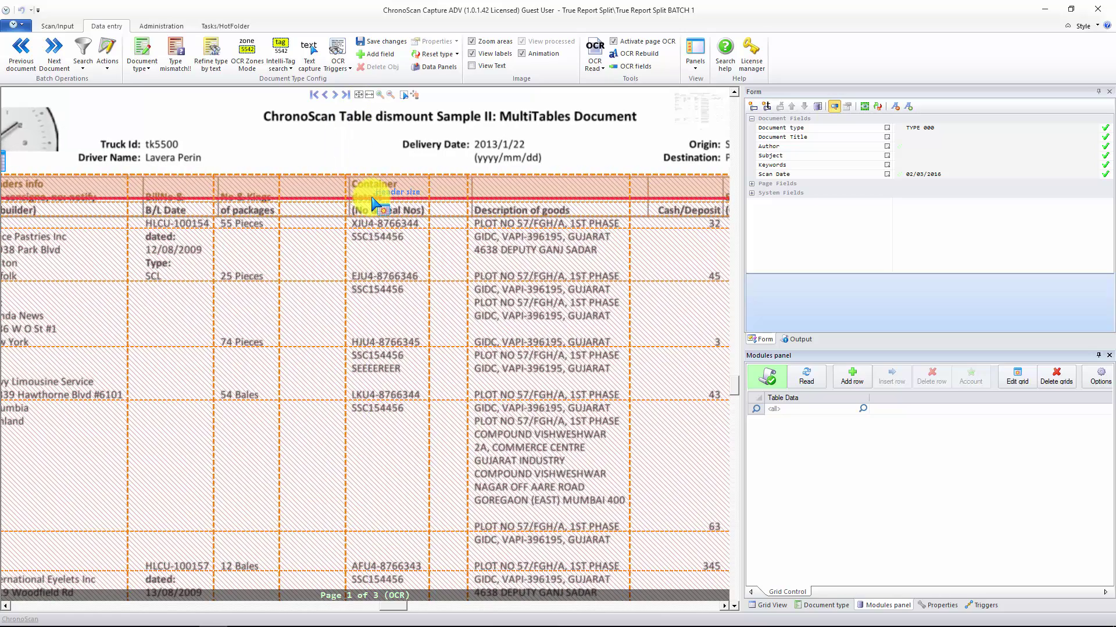
pyautogui.moveTo(374, 208); pyautogui.dragTo(370, 221)
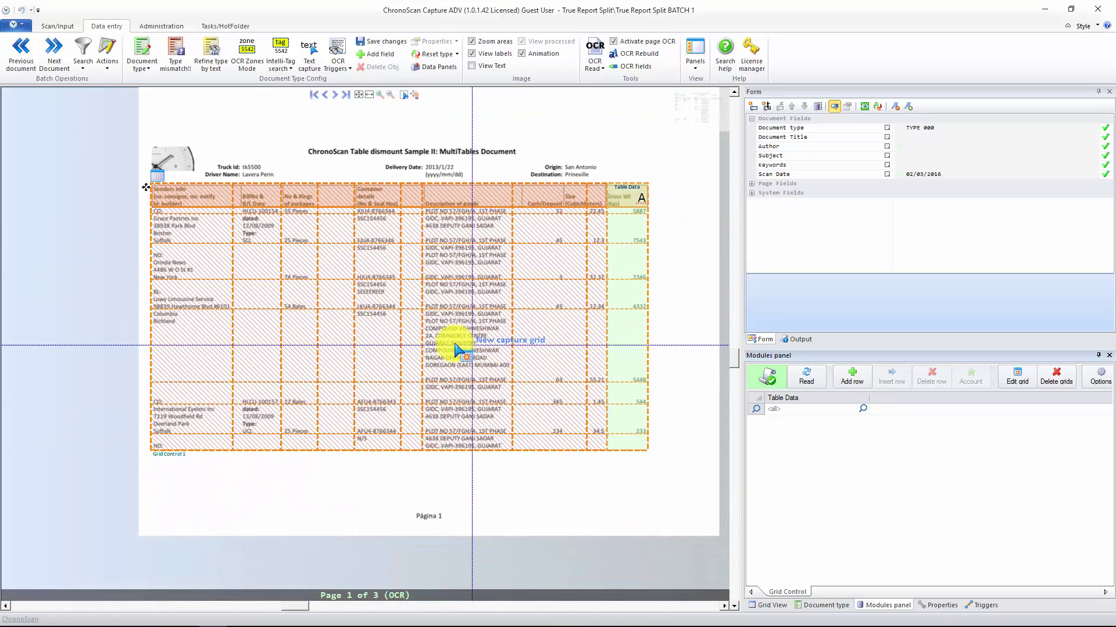
pyautogui.scroll(2, 265, 310)
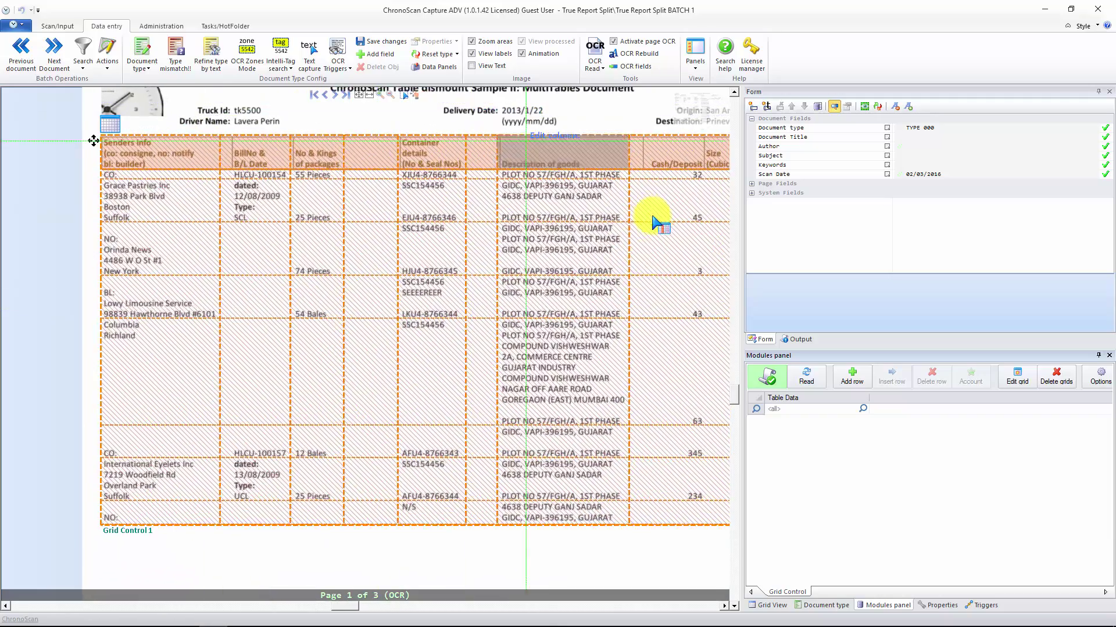
# Delete the extra grid columns beside BillNo, packages and Container, and the stray divider in Description
pyautogui.rightClick(199, 175)
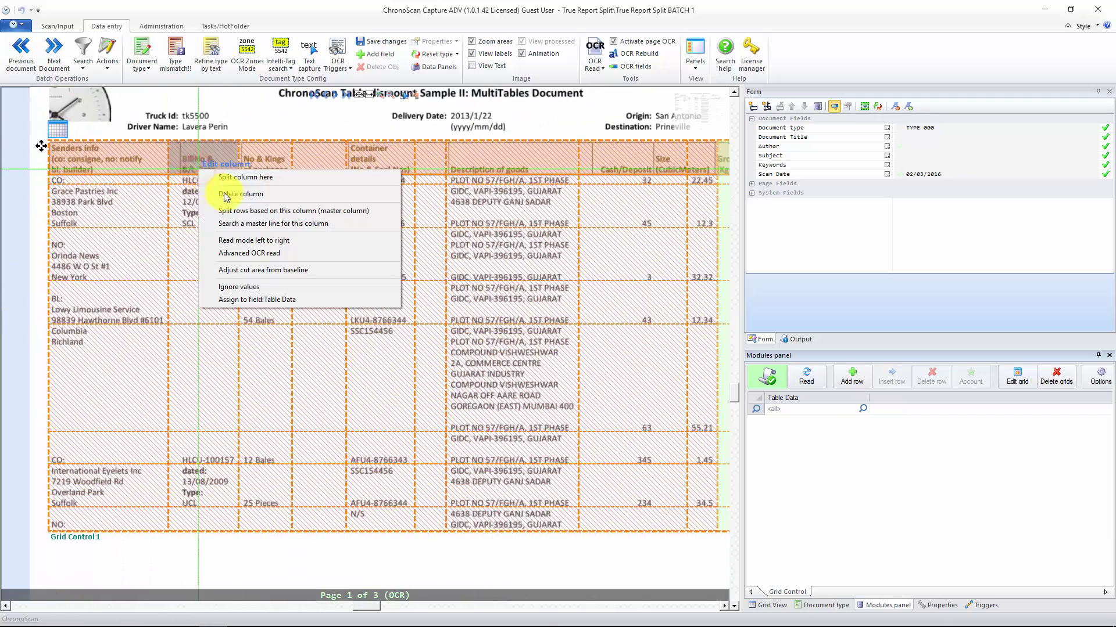
pyautogui.click(232, 183)
pyautogui.rightClick(263, 175)
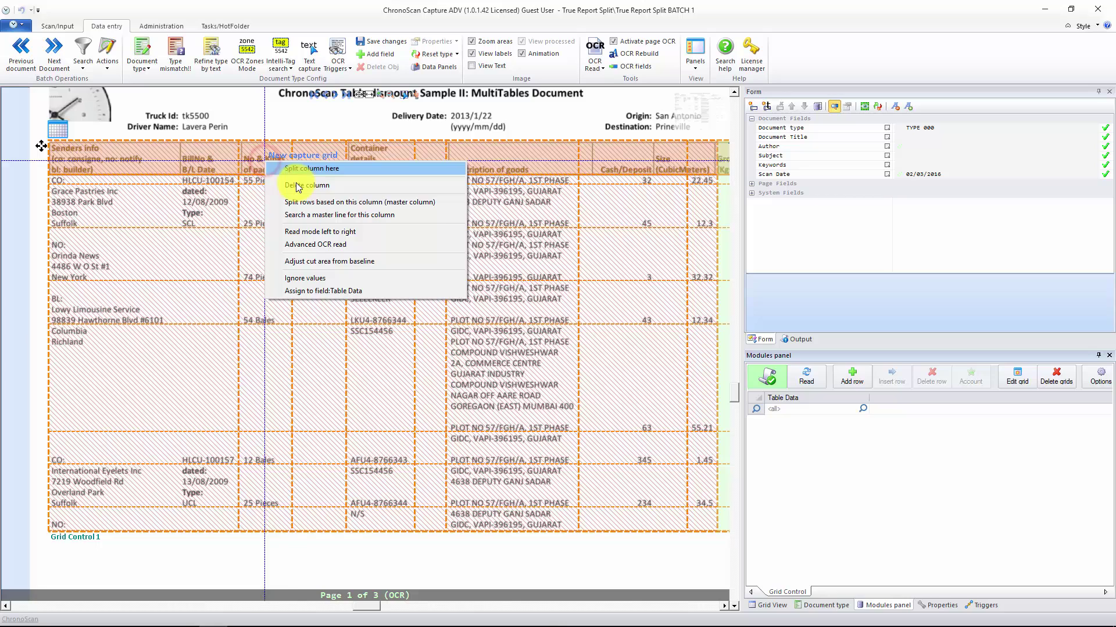
pyautogui.click(285, 182)
pyautogui.rightClick(303, 174)
pyautogui.click(325, 182)
pyautogui.rightClick(356, 143)
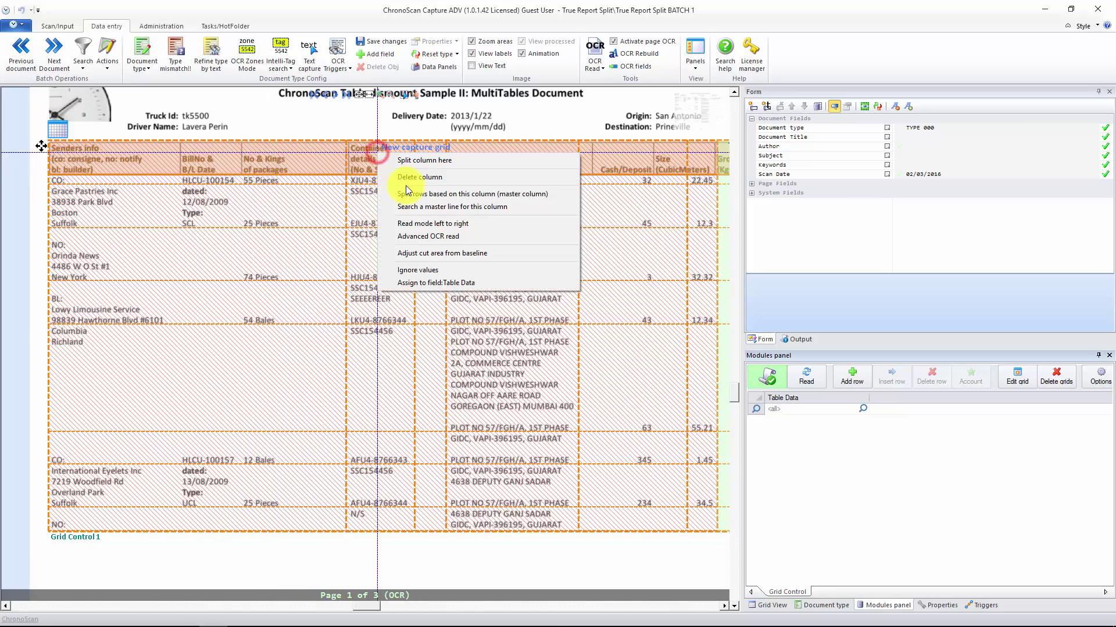
pyautogui.click(410, 177)
pyautogui.rightClick(472, 156)
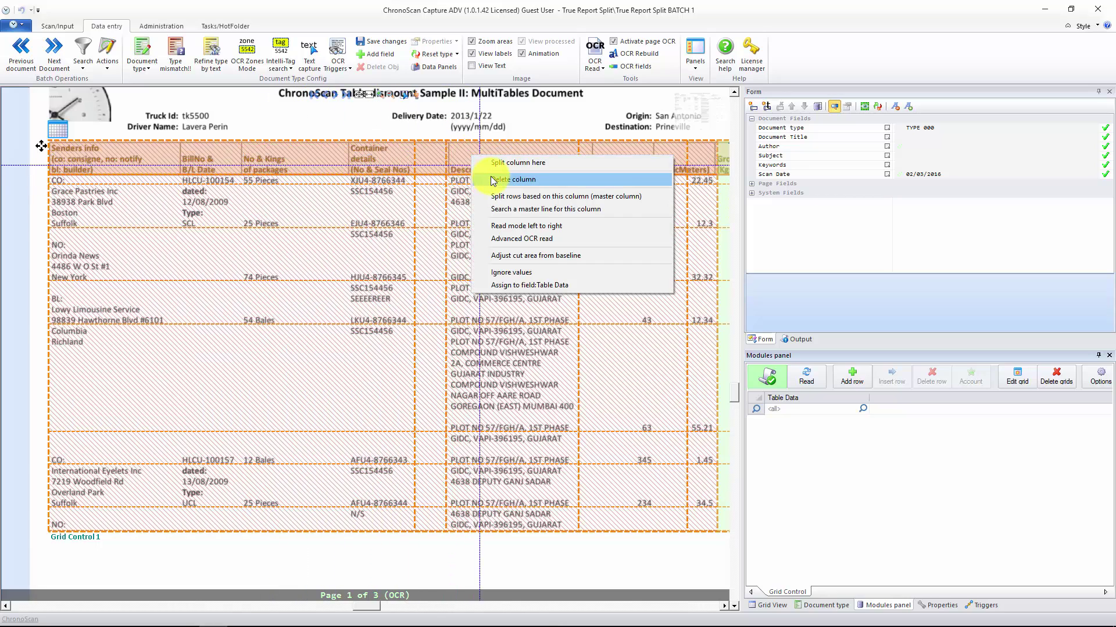
pyautogui.click(471, 172)
# Add a Cash/Deposit divider, delete extra columns there and in Size, and split rows on Gross Wt
pyautogui.click(446, 166)
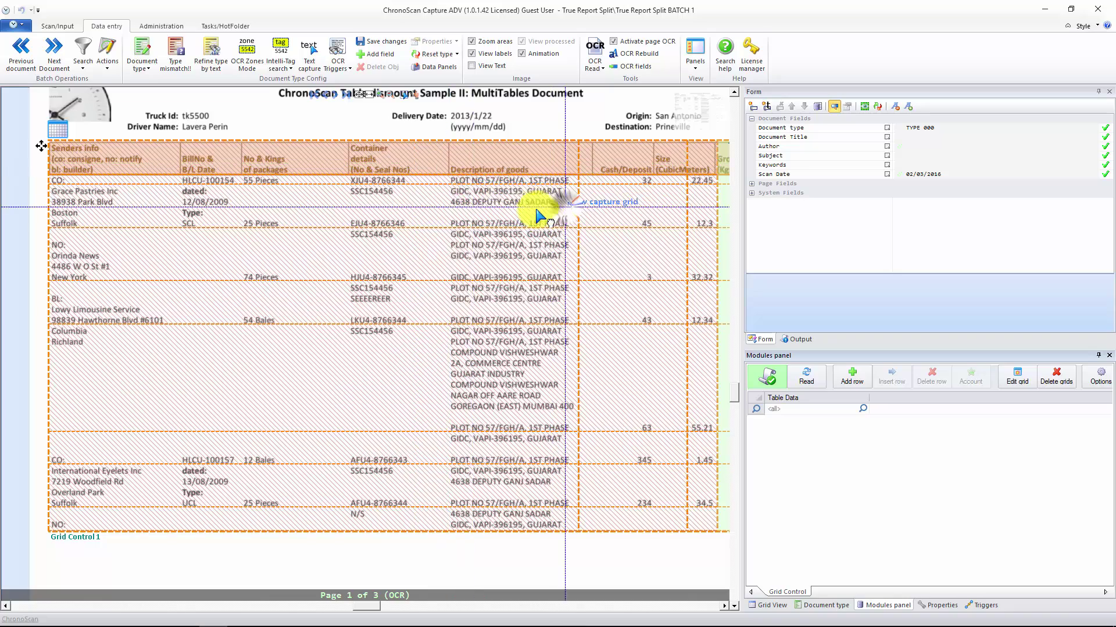
pyautogui.rightClick(429, 169)
pyautogui.click(449, 186)
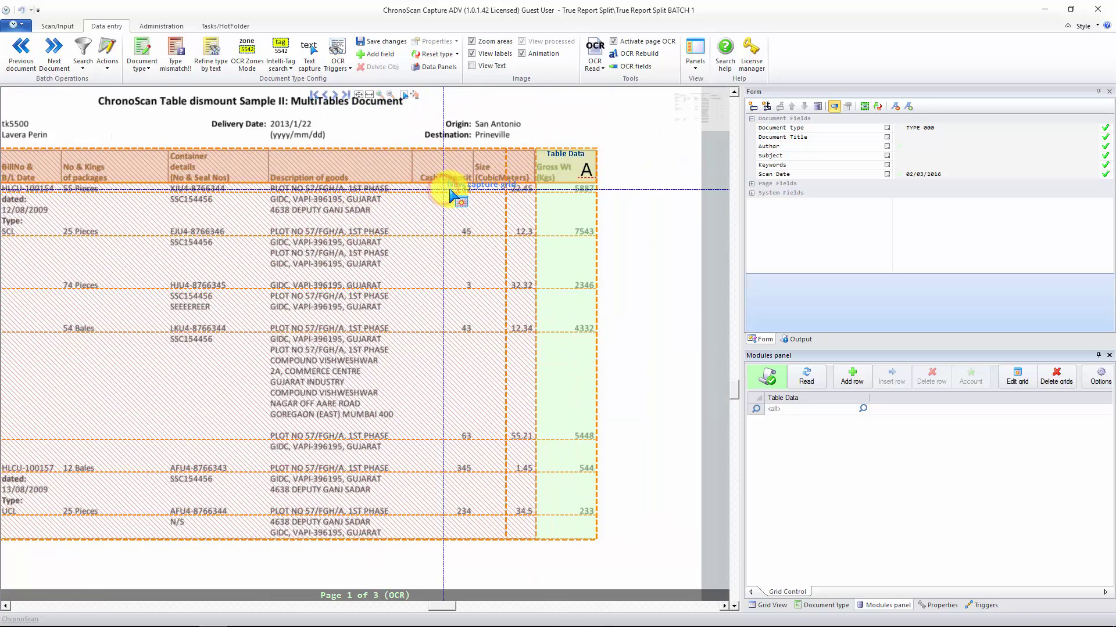
pyautogui.rightClick(518, 177)
pyautogui.click(532, 200)
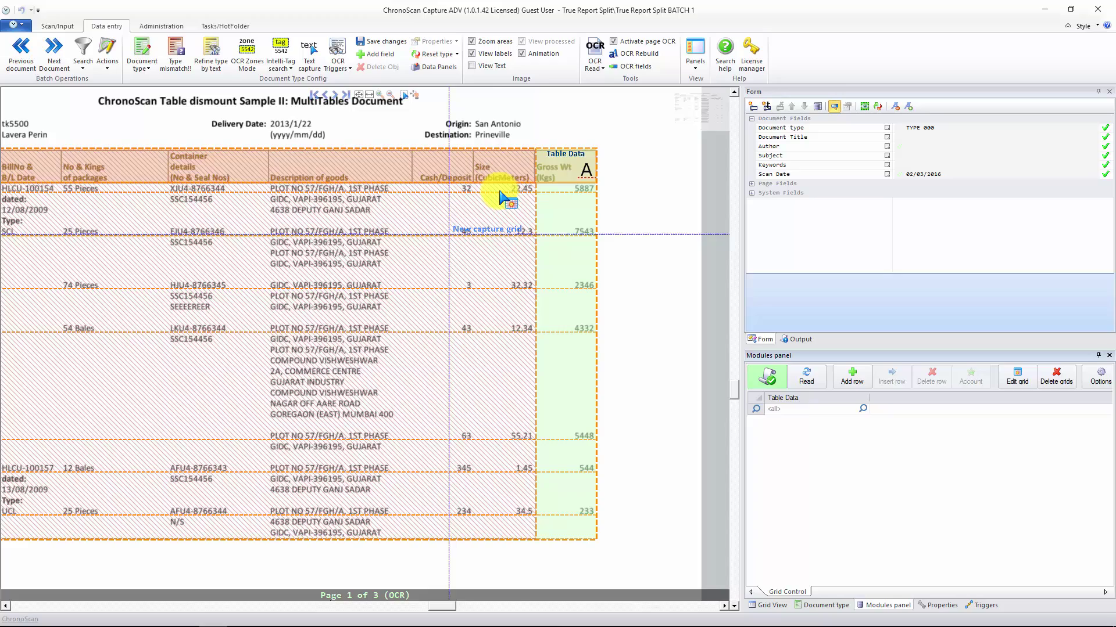
pyautogui.rightClick(523, 167)
pyautogui.click(574, 186)
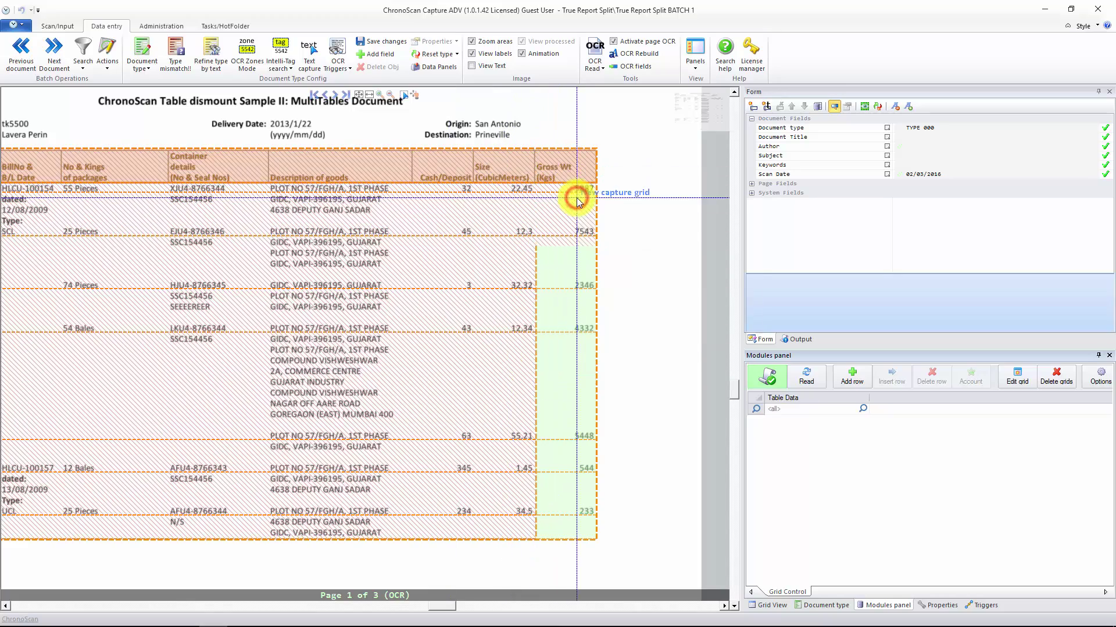
# Apply the capture grid to all pages and check it on pages 2 and 3
pyautogui.hscroll(-3, 455, 281)
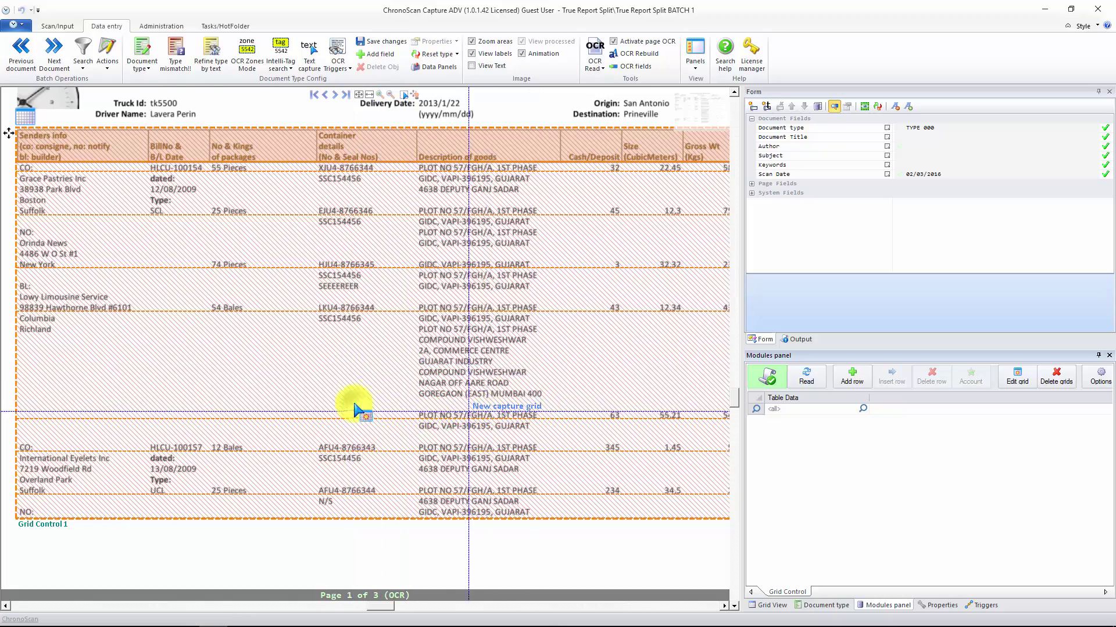
pyautogui.scroll(-3, 355, 407)
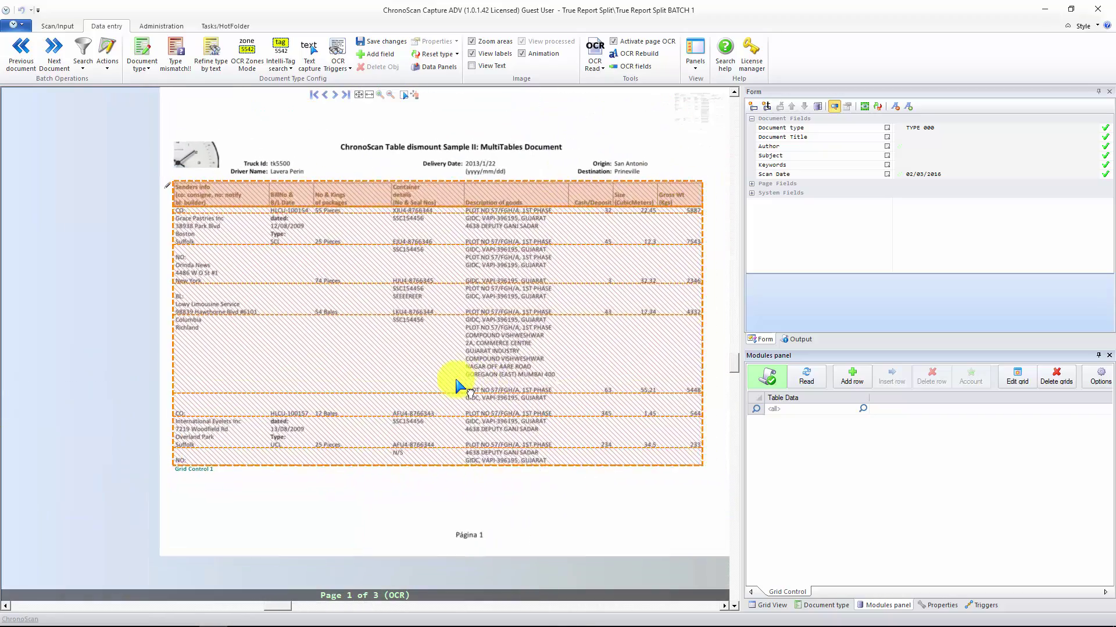
pyautogui.hscroll(1, 249, 453)
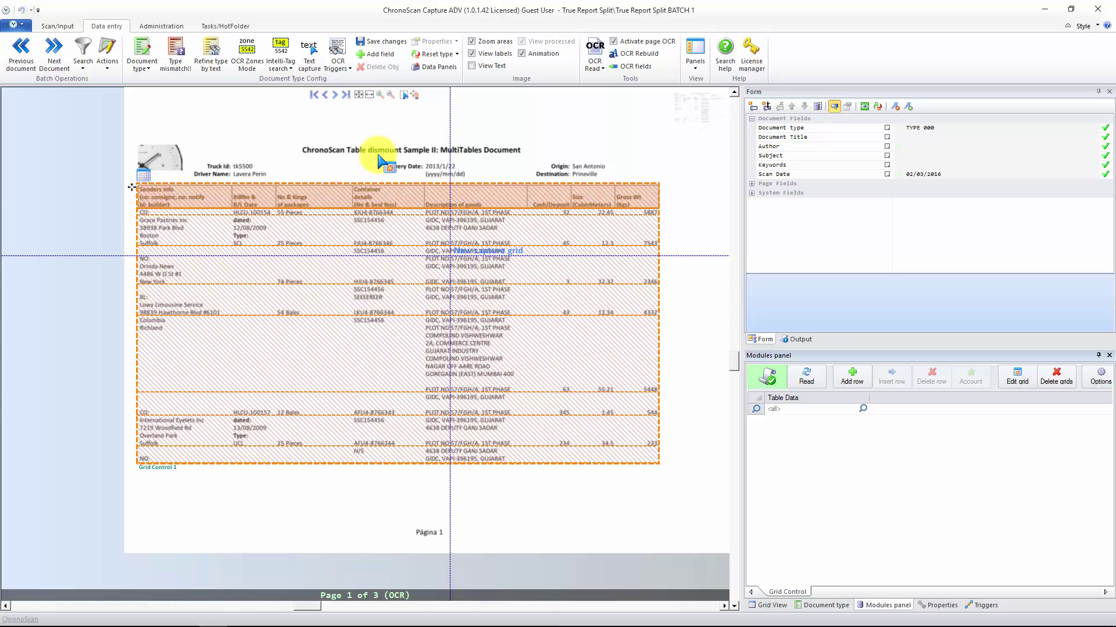
pyautogui.click(335, 95)
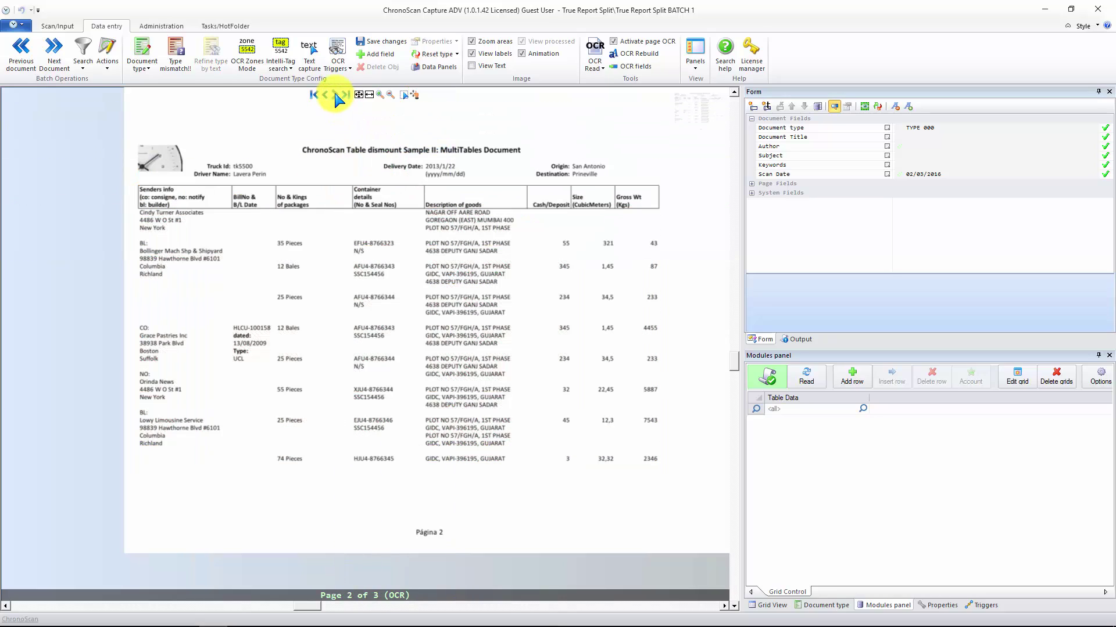
pyautogui.click(325, 95)
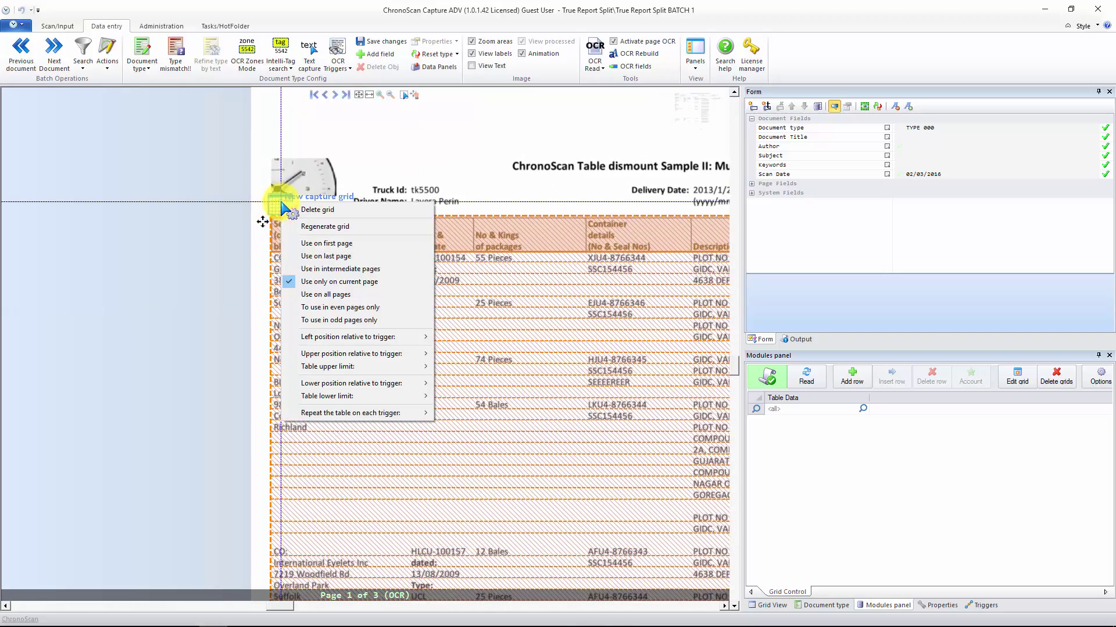
pyautogui.rightClick(282, 204)
pyautogui.click(336, 296)
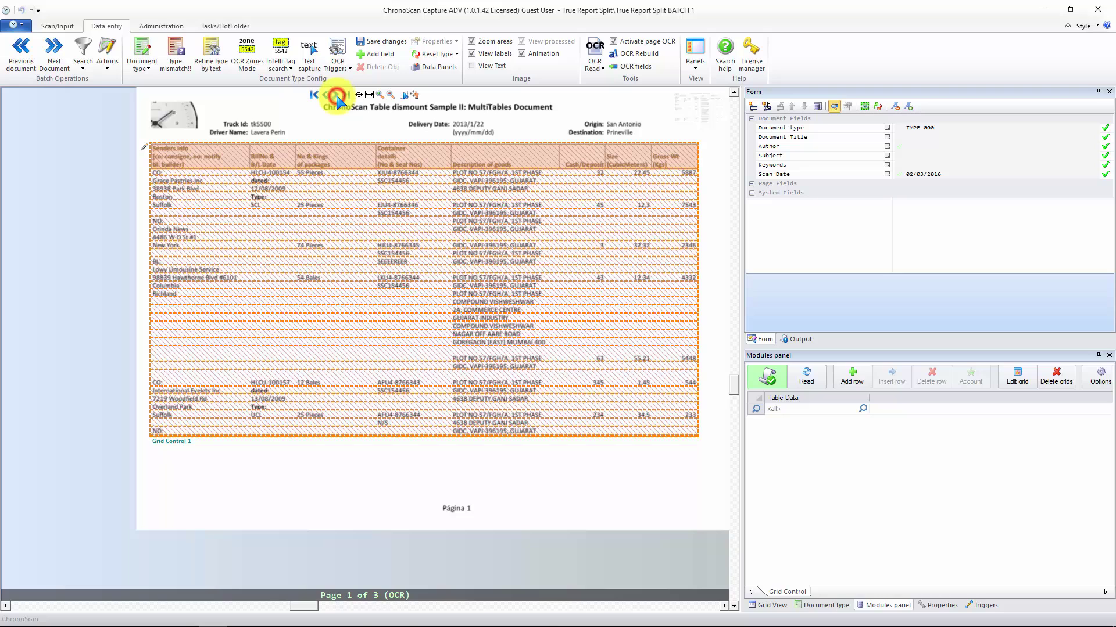
pyautogui.click(336, 95)
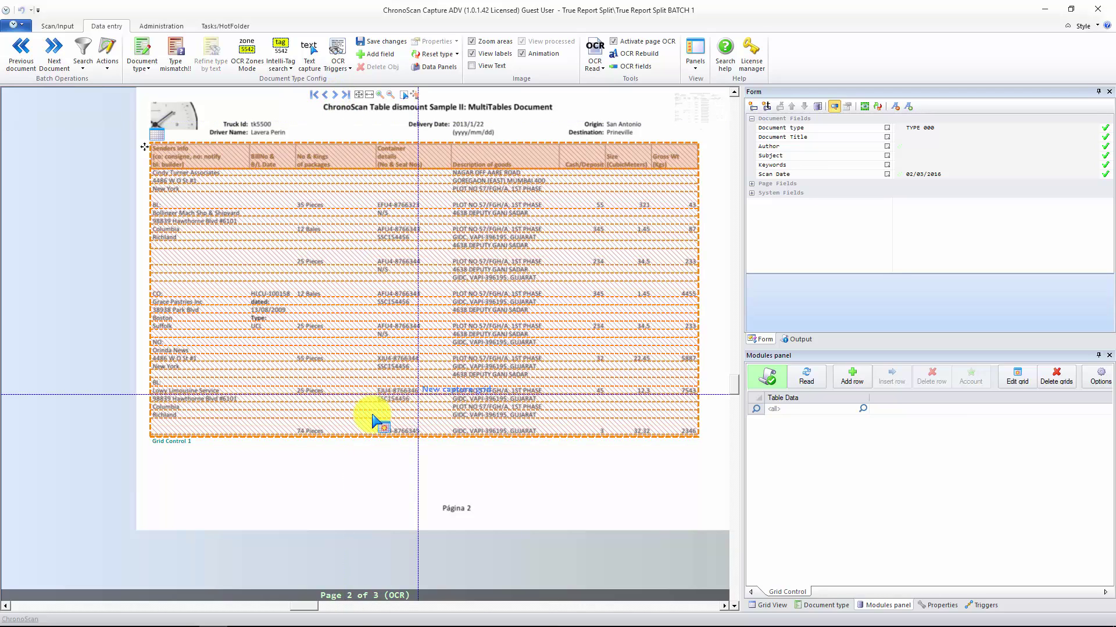
pyautogui.click(337, 94)
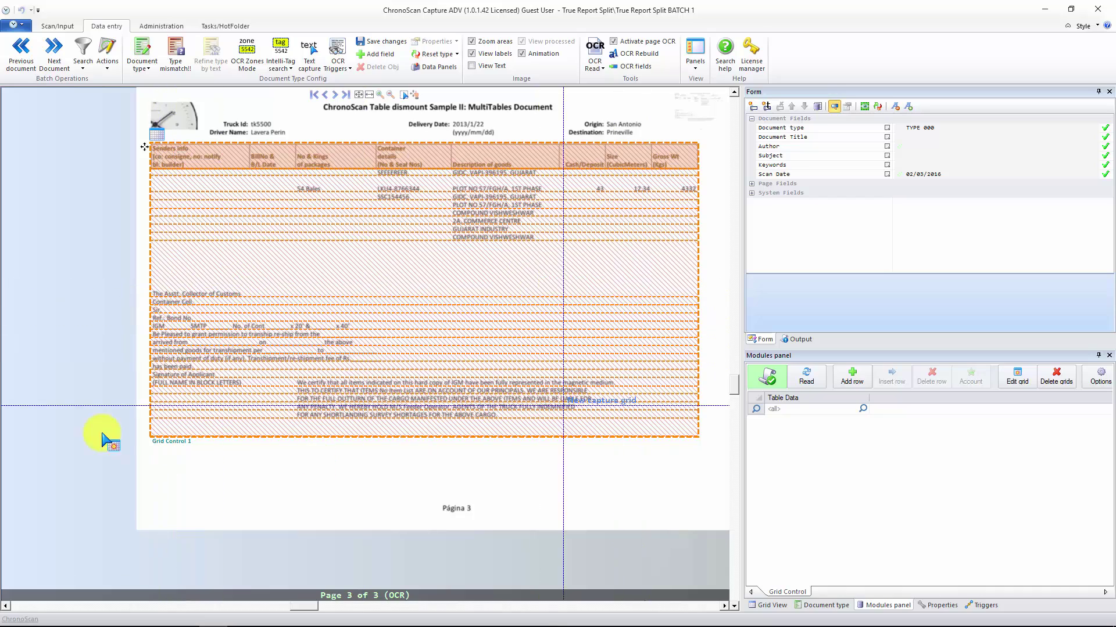
pyautogui.hscroll(-3, 149, 399)
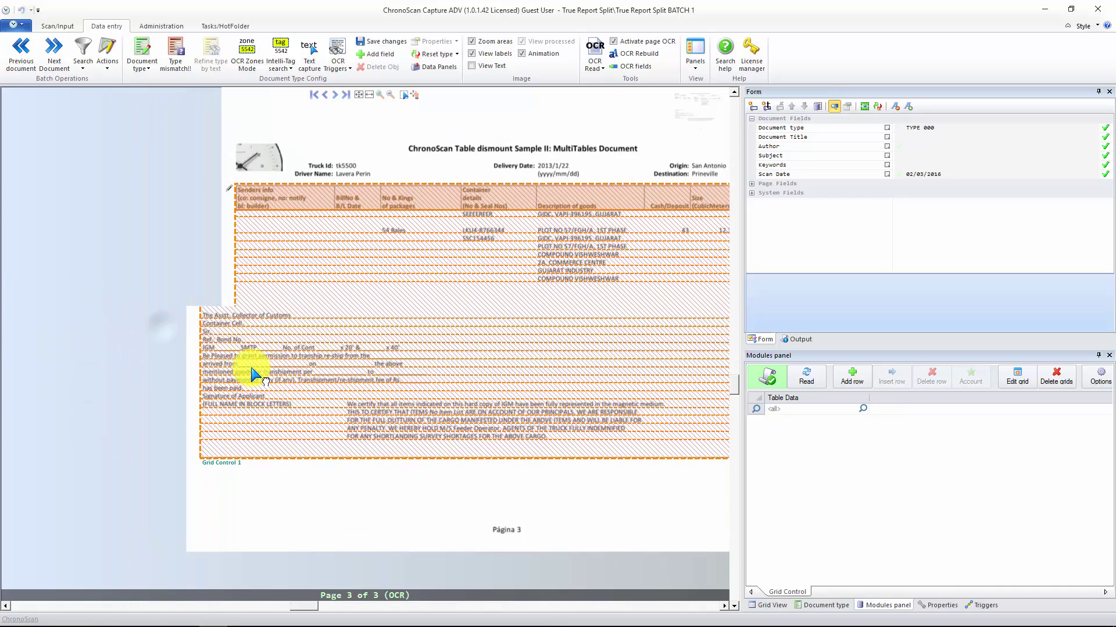
pyautogui.scroll(1, 249, 368)
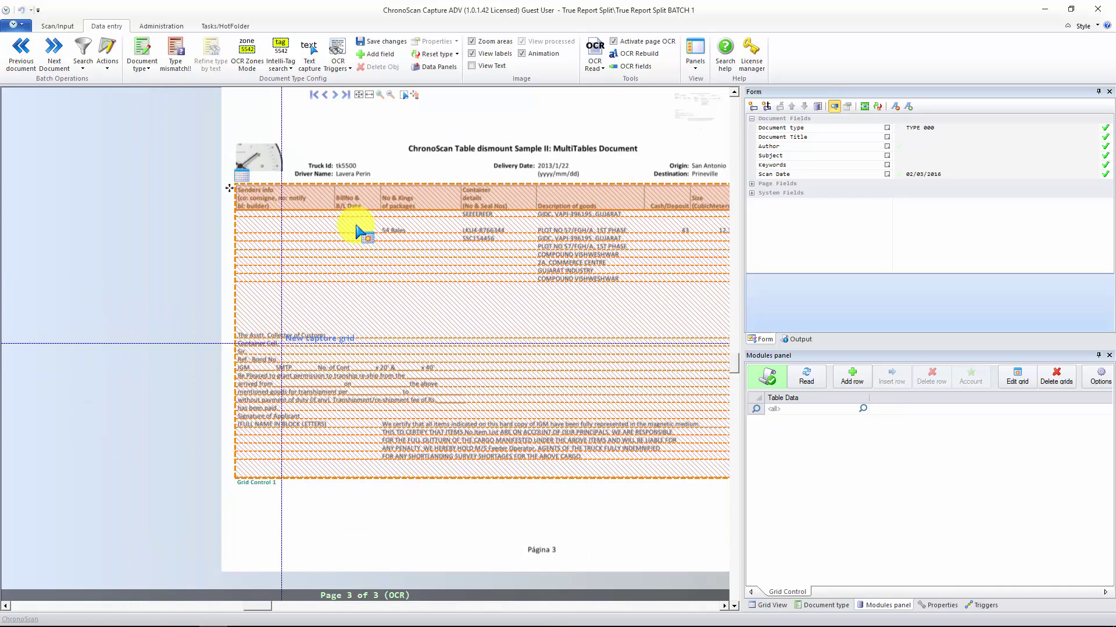
# Draw OCR Trigger 1 over page 3 and clear its assistant's search text
pyautogui.click(336, 47)
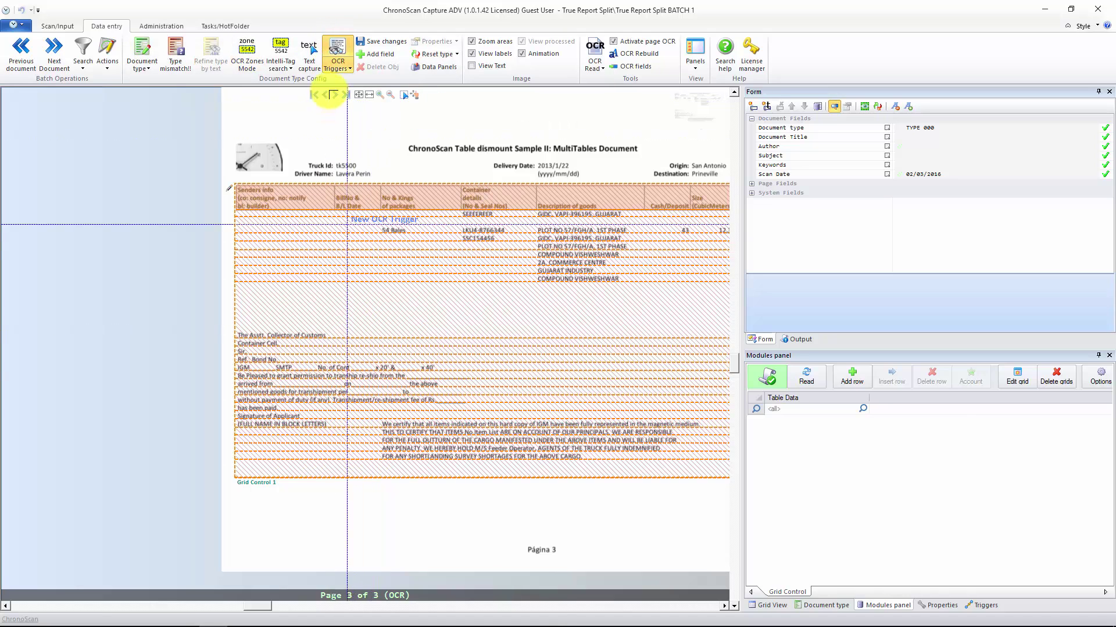
pyautogui.click(337, 52)
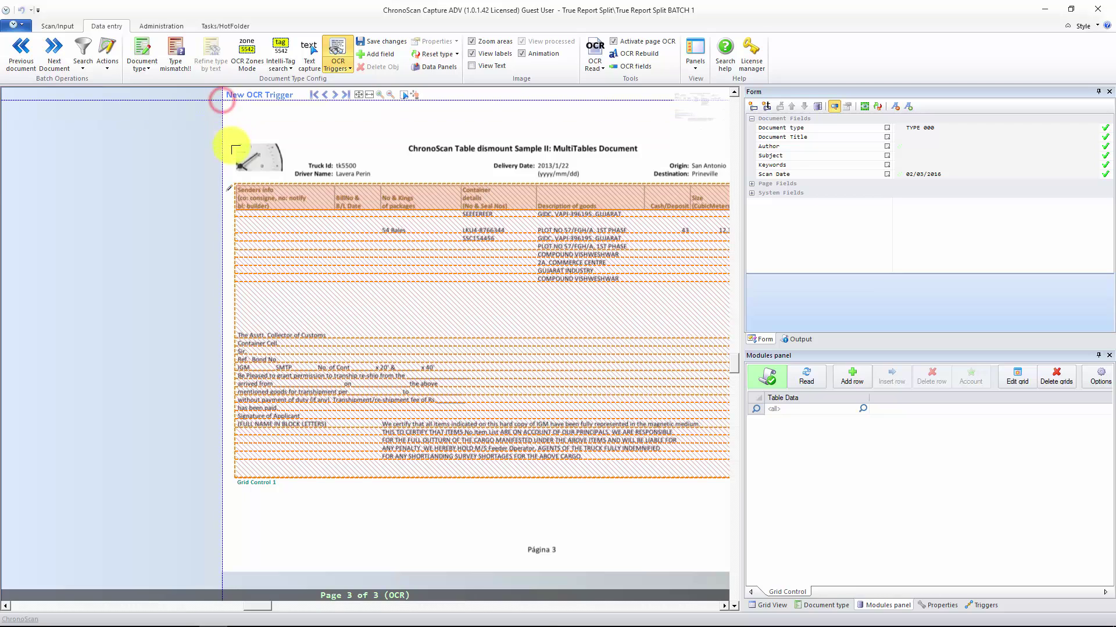
pyautogui.moveTo(222, 100); pyautogui.dragTo(406, 569)
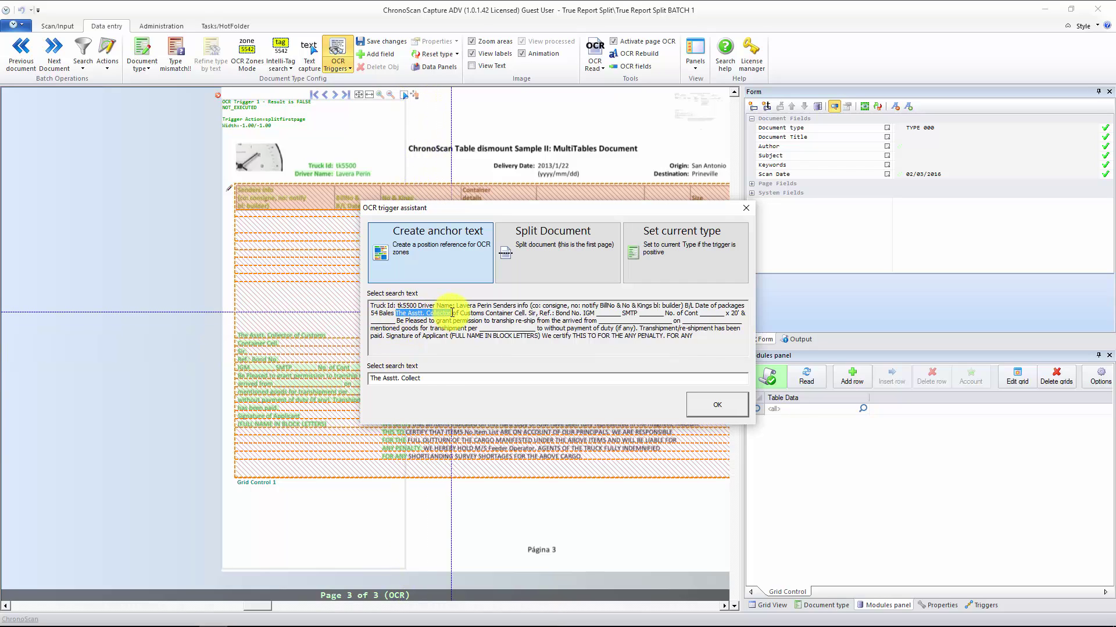
pyautogui.moveTo(436, 378); pyautogui.dragTo(317, 378)
pyautogui.rightClick(450, 371)
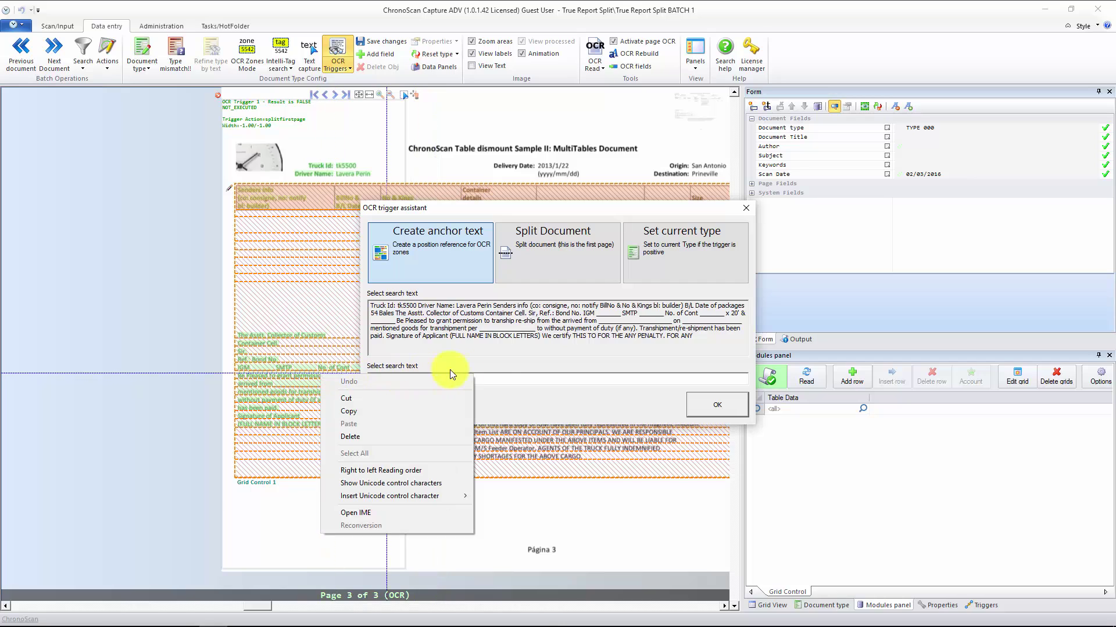
pyautogui.click(496, 375)
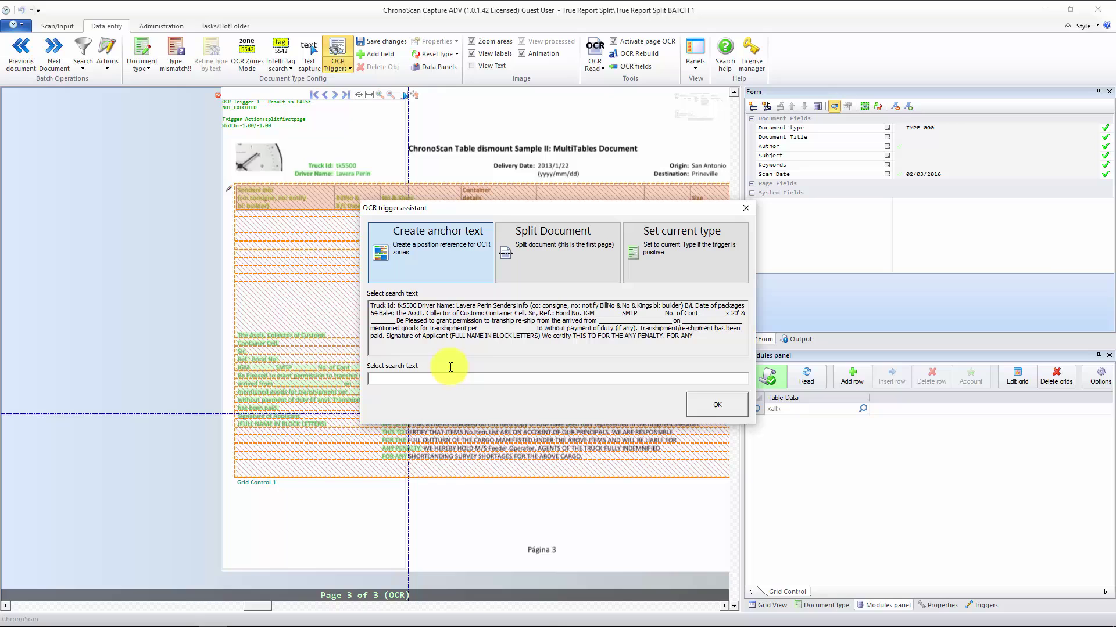
pyautogui.click(716, 406)
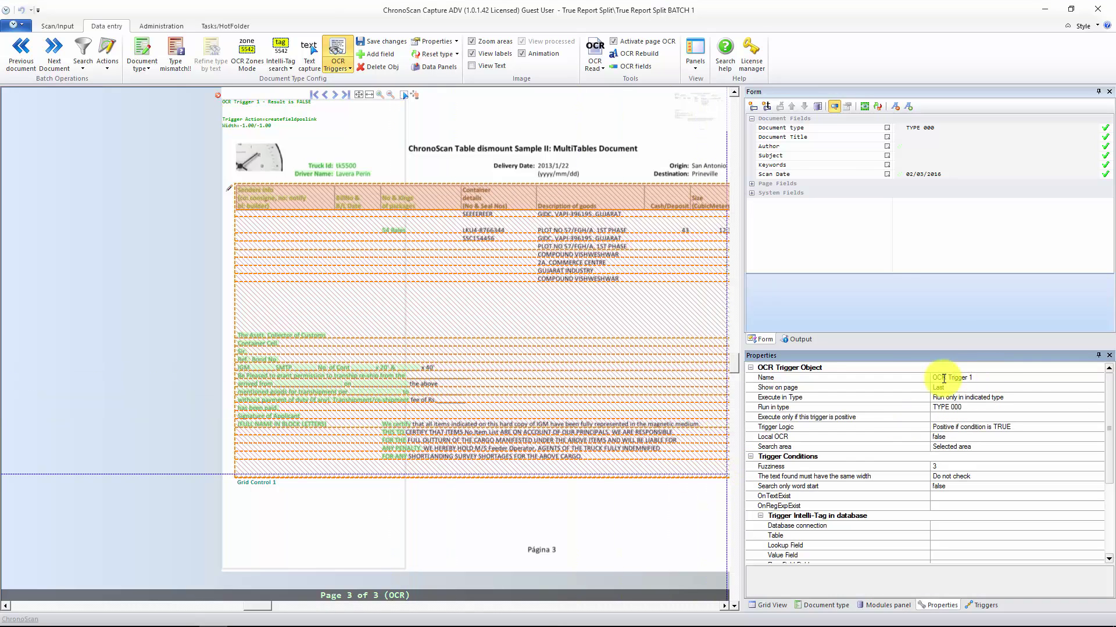
# Rename the OCR trigger to 'Table End'
pyautogui.click(883, 378)
pyautogui.write('Table EN')
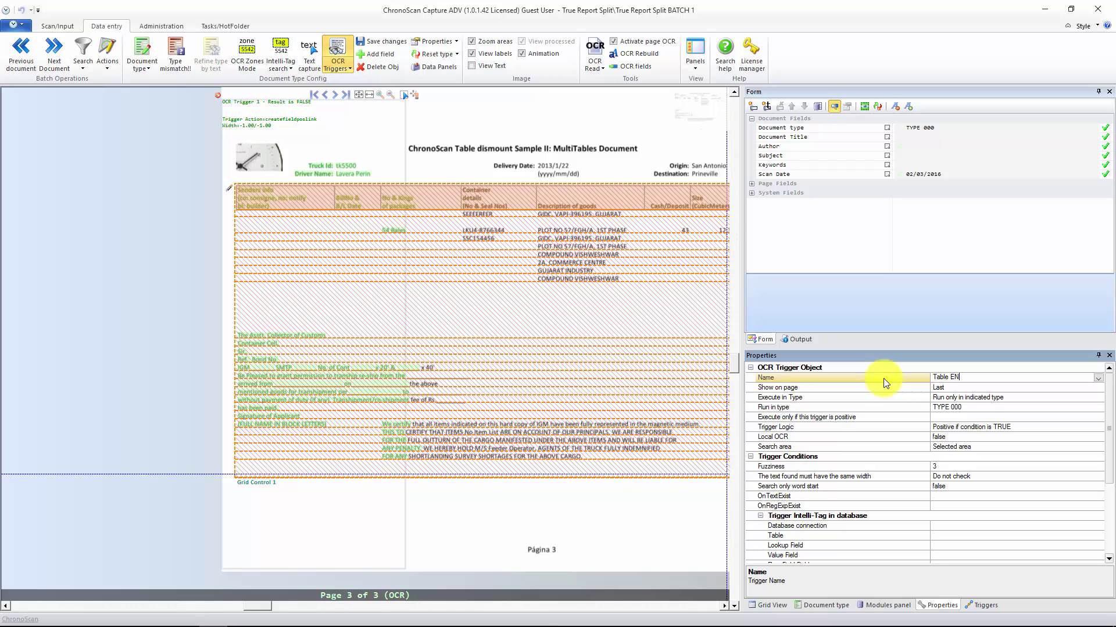
pyautogui.write('d')
pyautogui.press('BackSpace')
pyautogui.write('nd')
pyautogui.click(968, 384)
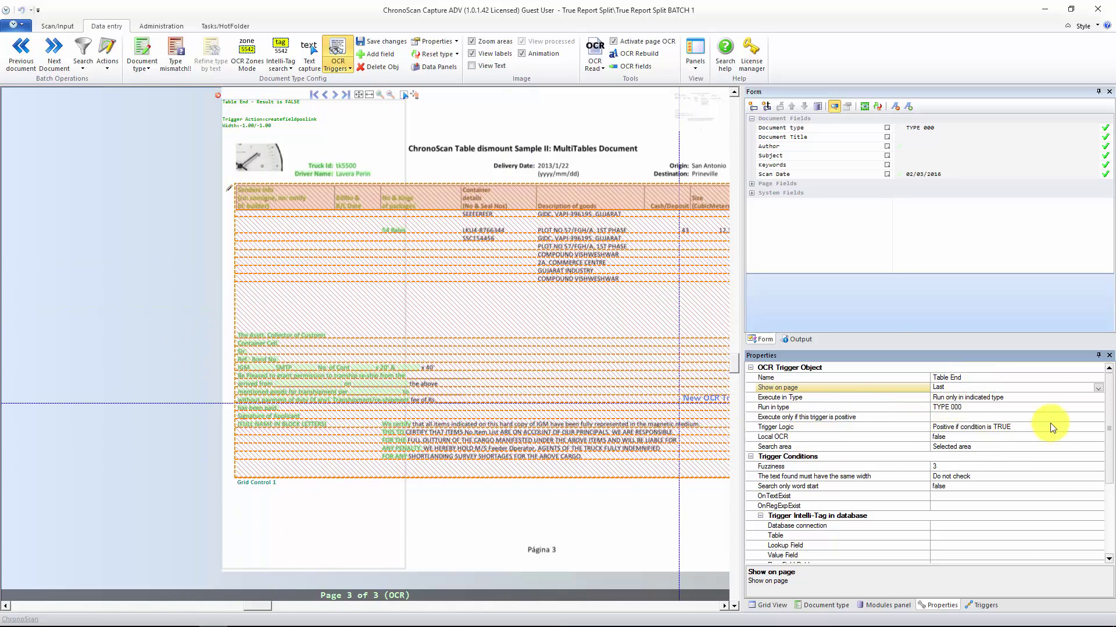
# Set the trigger's OnRegExpExist expression to 'The Asstt. Collector' so it evaluates TRUE
pyautogui.click(1040, 397)
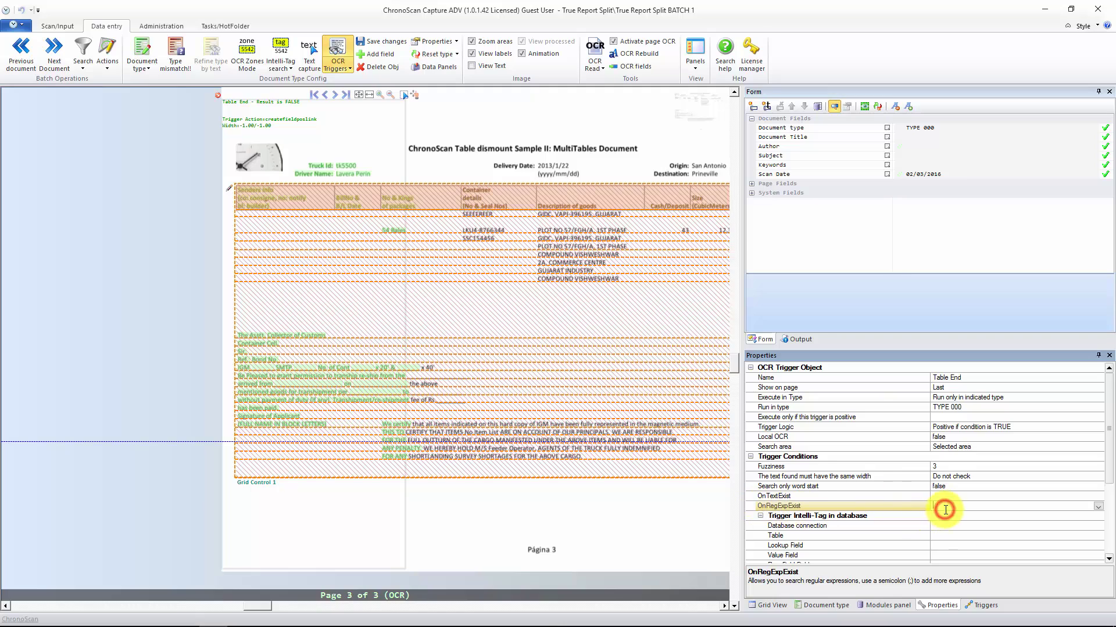
pyautogui.click(966, 489)
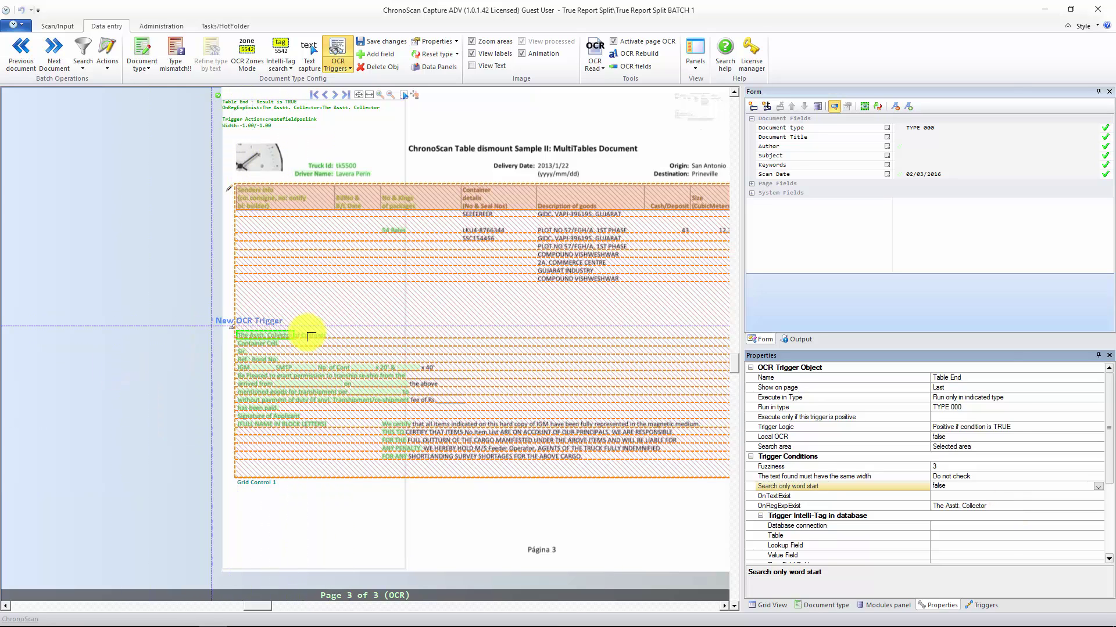
pyautogui.scroll(-2, 1009, 489)
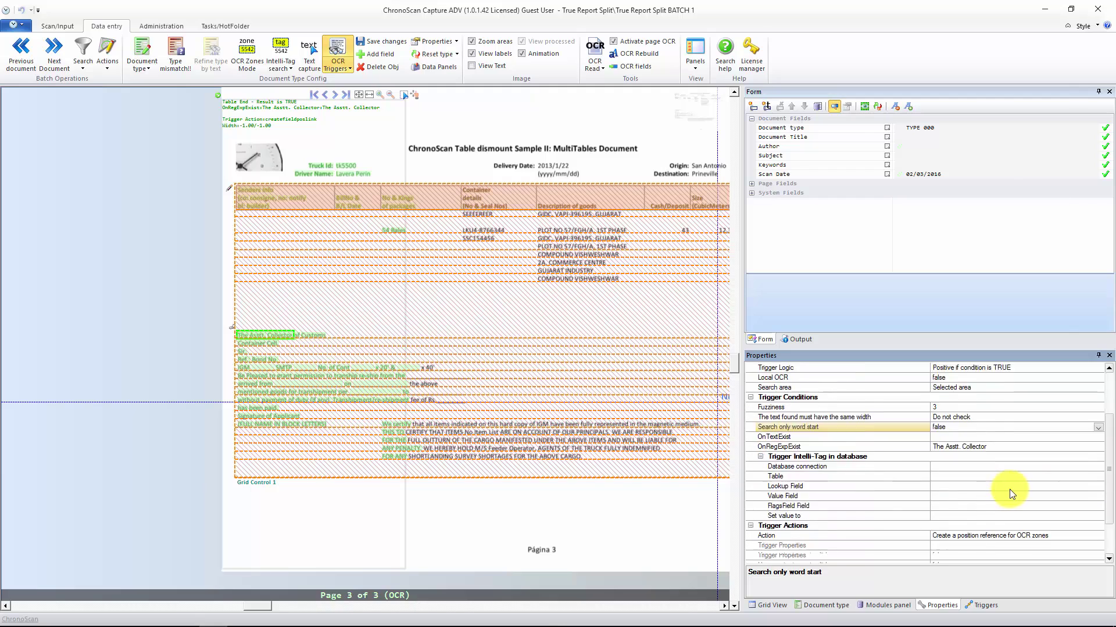
pyautogui.scroll(-2, 1009, 489)
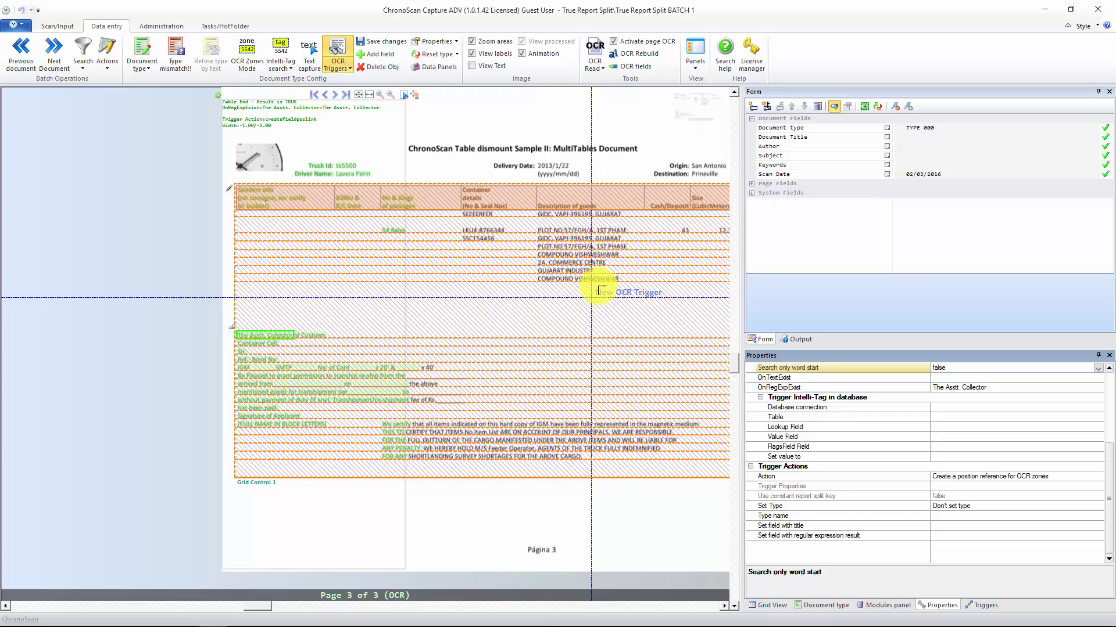
# Set Grid Control 1's table lower limit to the Table End trigger and return to page 1
pyautogui.click(887, 606)
pyautogui.click(1009, 383)
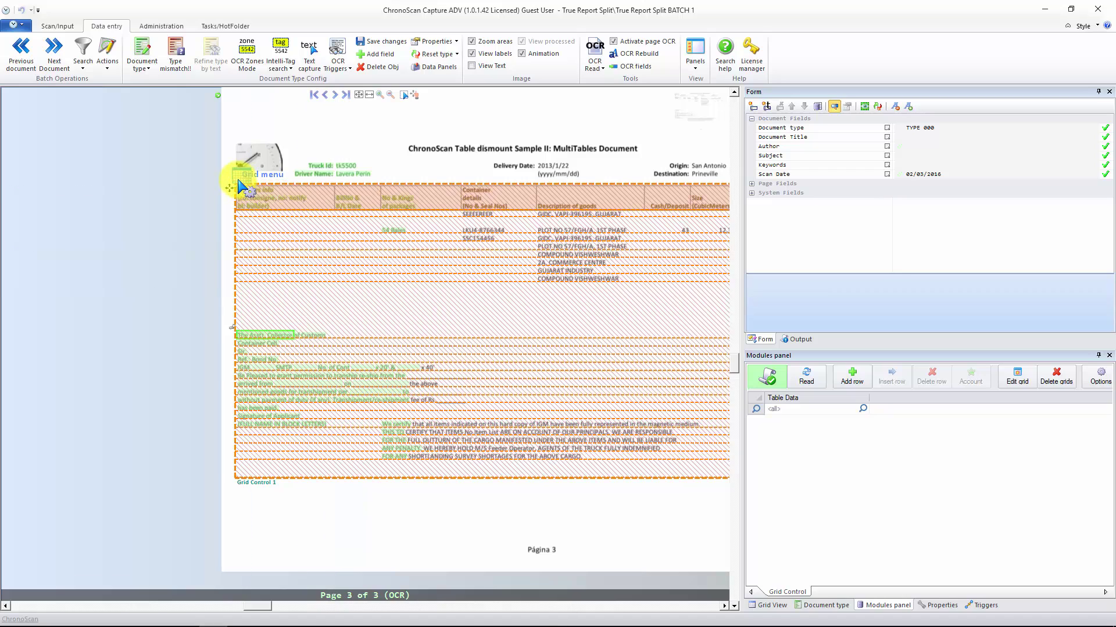
pyautogui.click(239, 184)
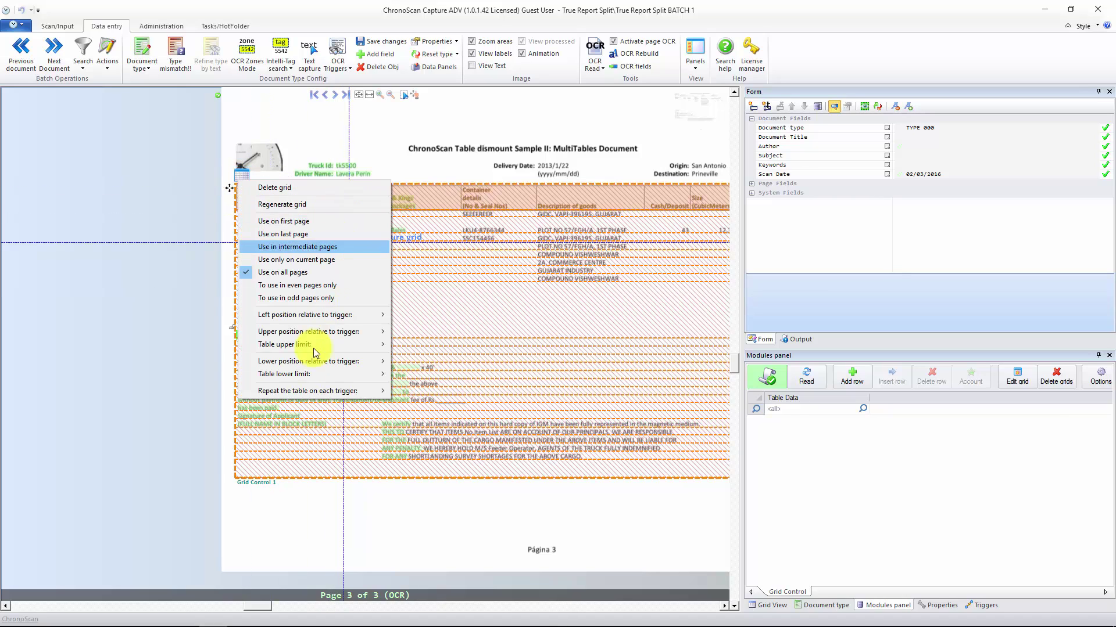
pyautogui.moveTo(305, 375)
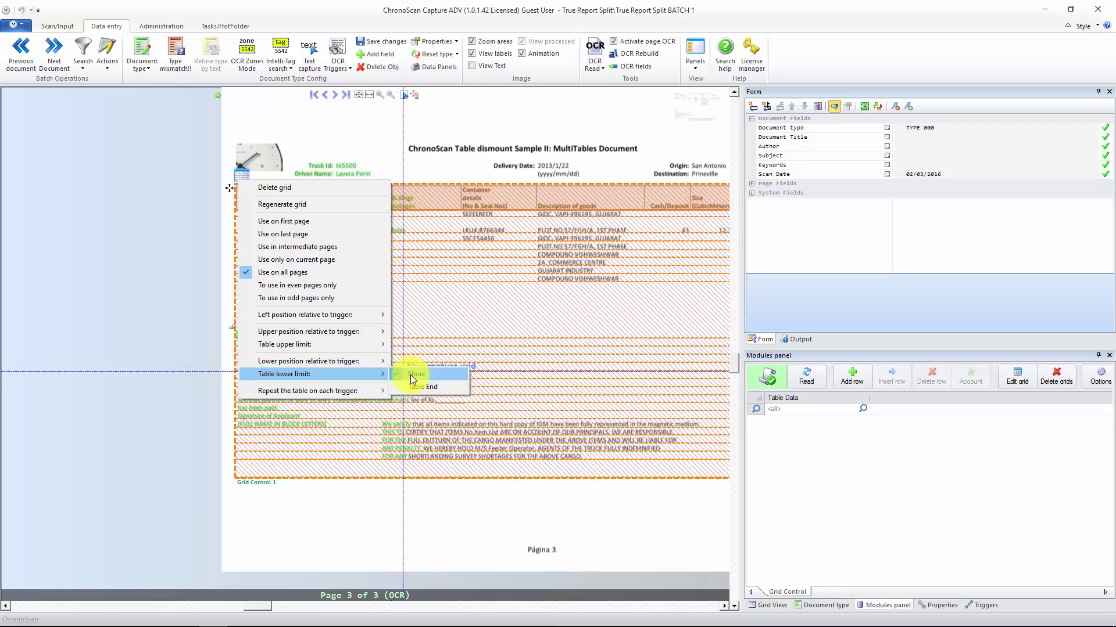
pyautogui.click(421, 389)
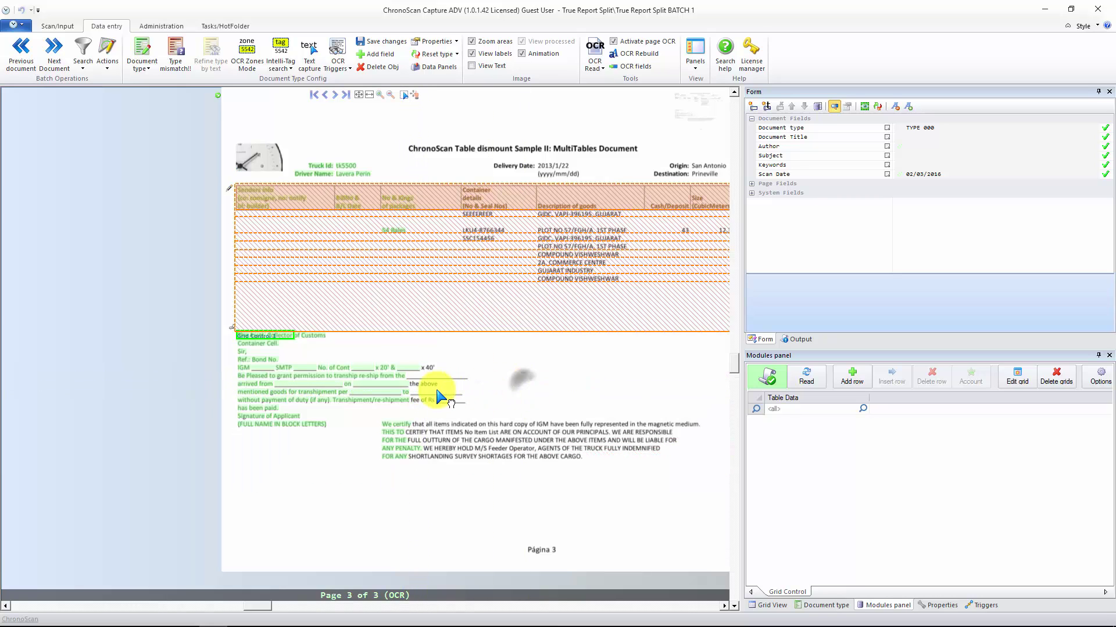
pyautogui.hscroll(2, 214, 351)
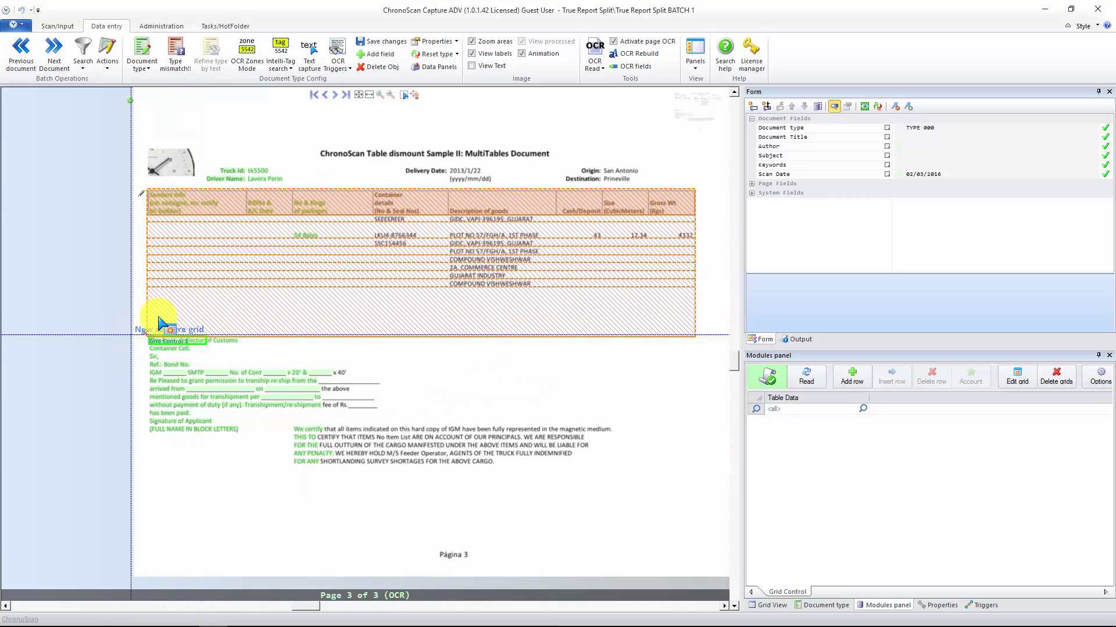
pyautogui.hscroll(-1, 191, 339)
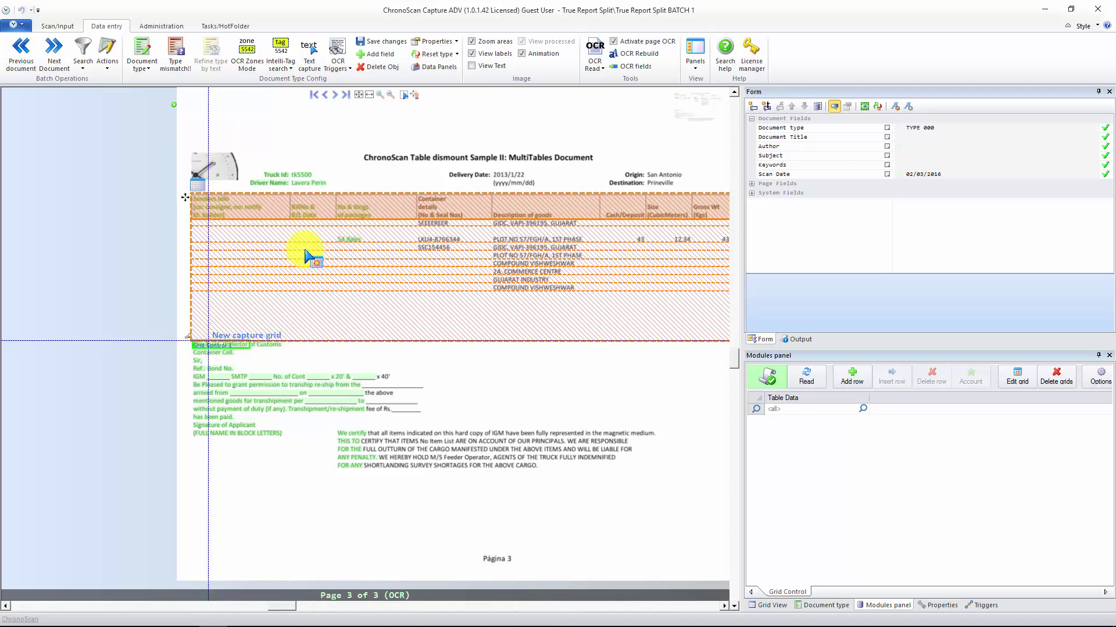
pyautogui.click(314, 94)
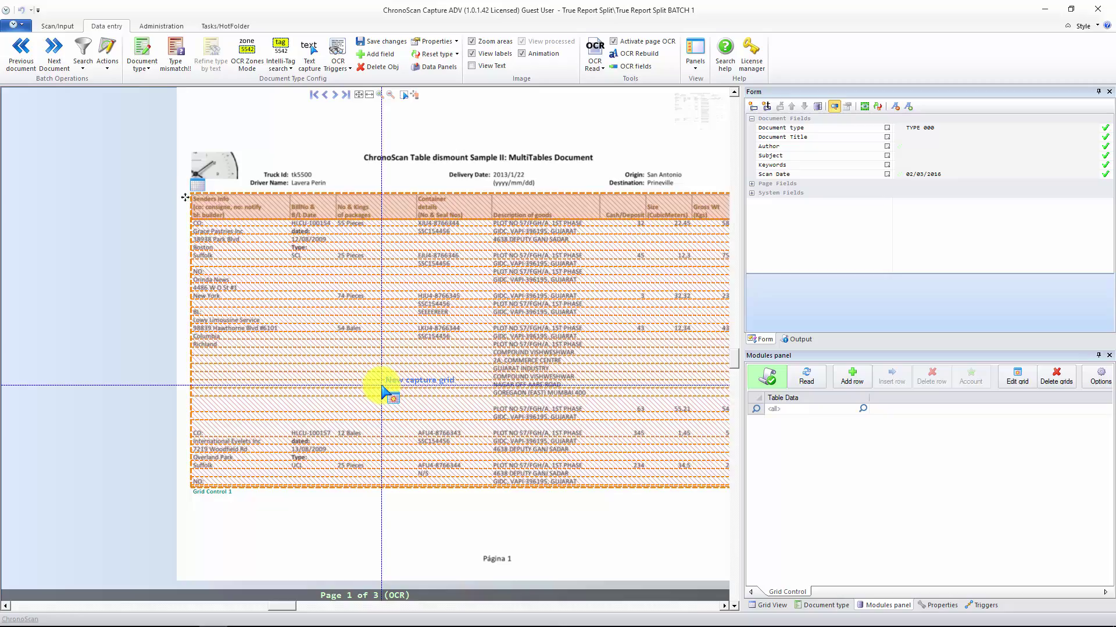
# Scroll the view to show the full shipment table grid on page 1
pyautogui.scroll(3, 386, 386)
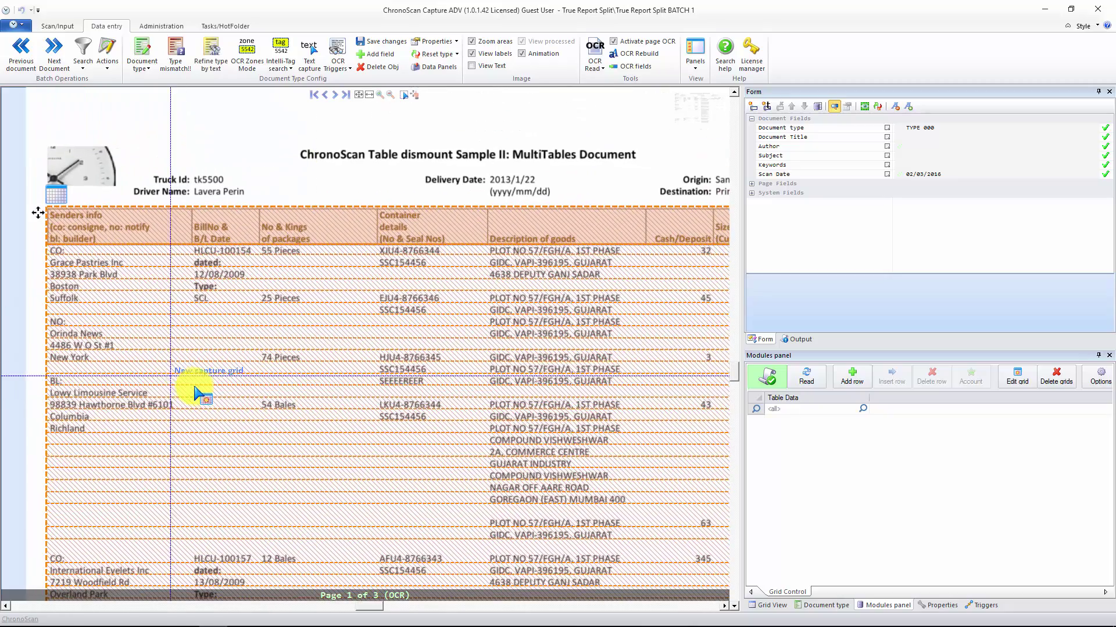
pyautogui.scroll(-1, 264, 441)
pyautogui.scroll(-2, 273, 459)
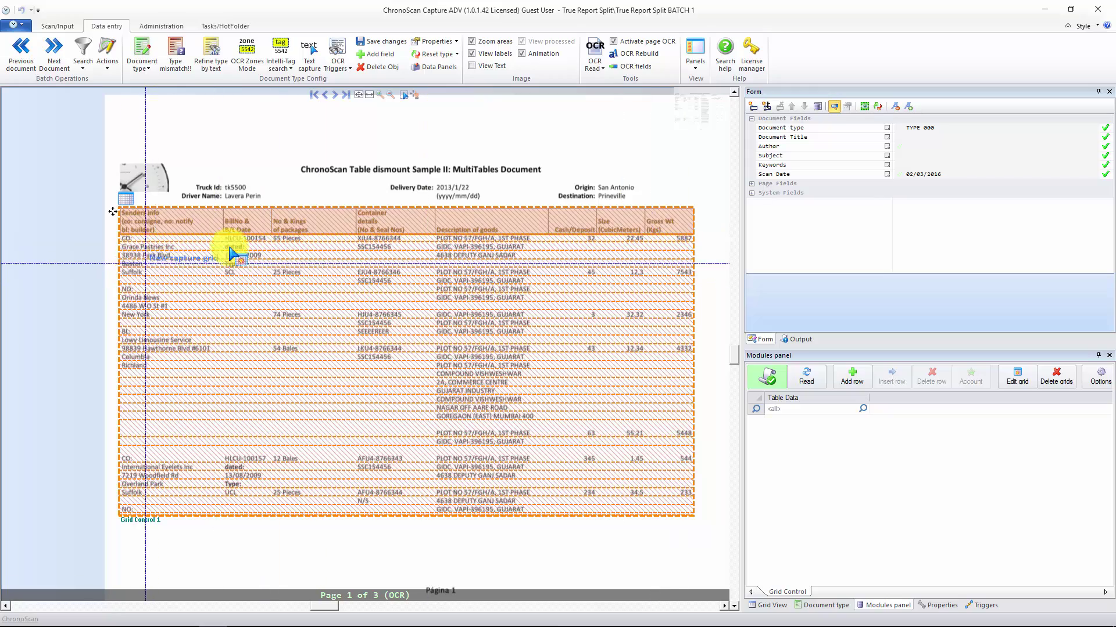
pyautogui.hscroll(-1, 224, 407)
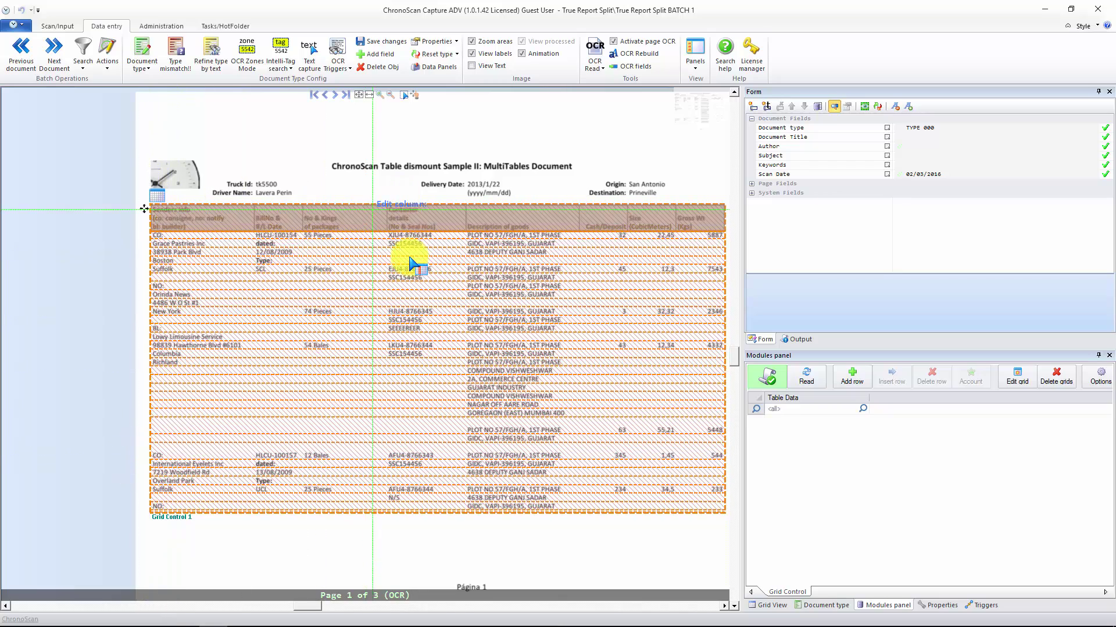
# Assign the first grid column to Table Data and make the next column the row-splitting master
pyautogui.rightClick(373, 217)
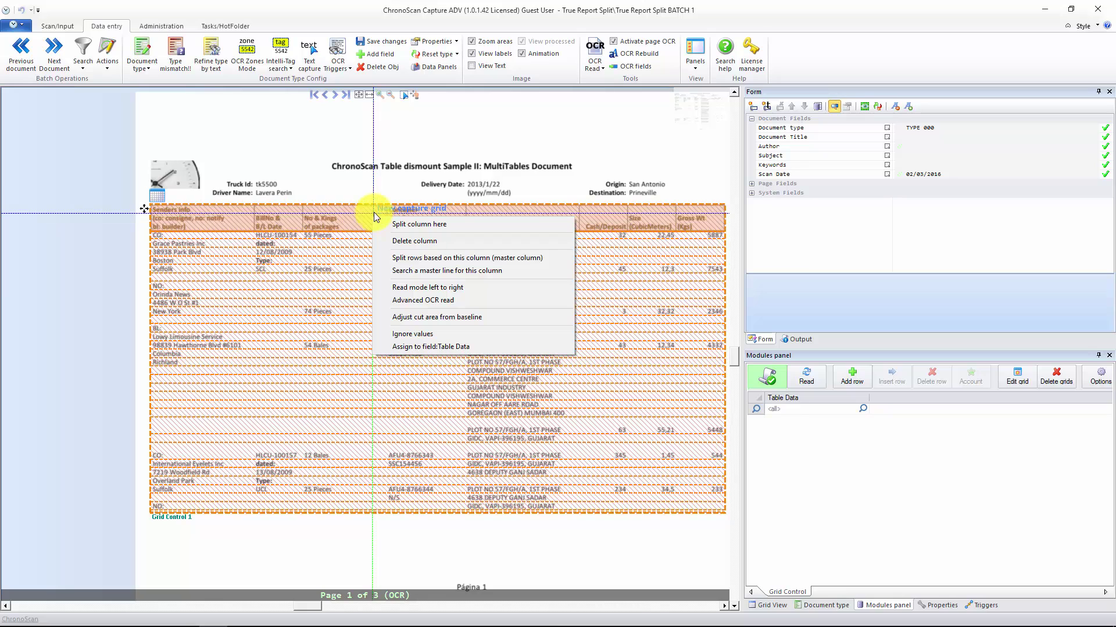
pyautogui.click(430, 348)
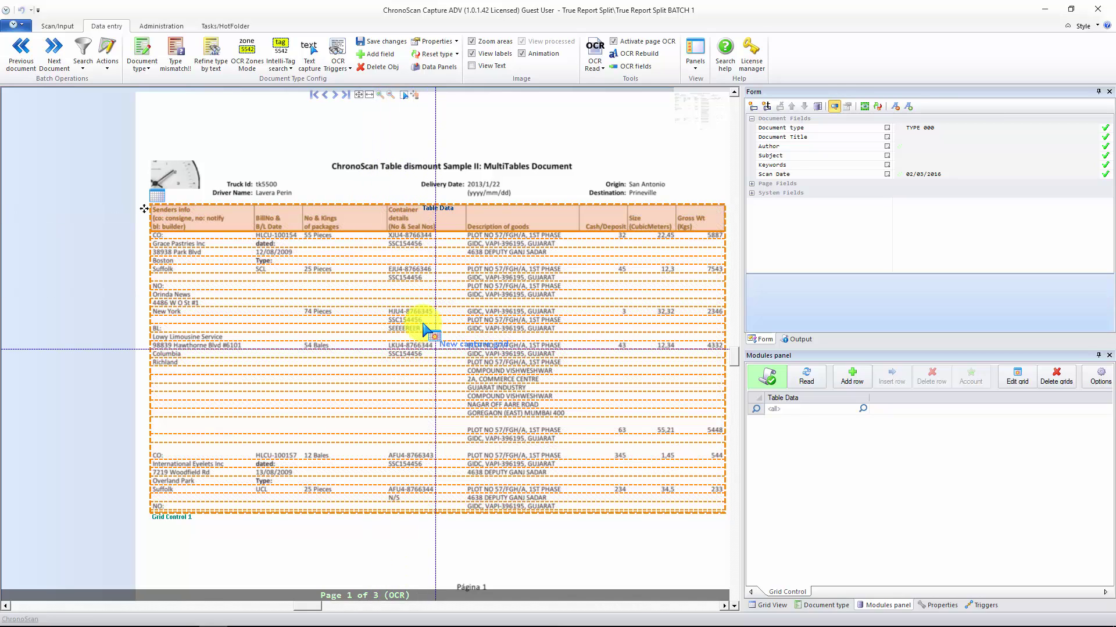
pyautogui.rightClick(394, 218)
pyautogui.click(419, 257)
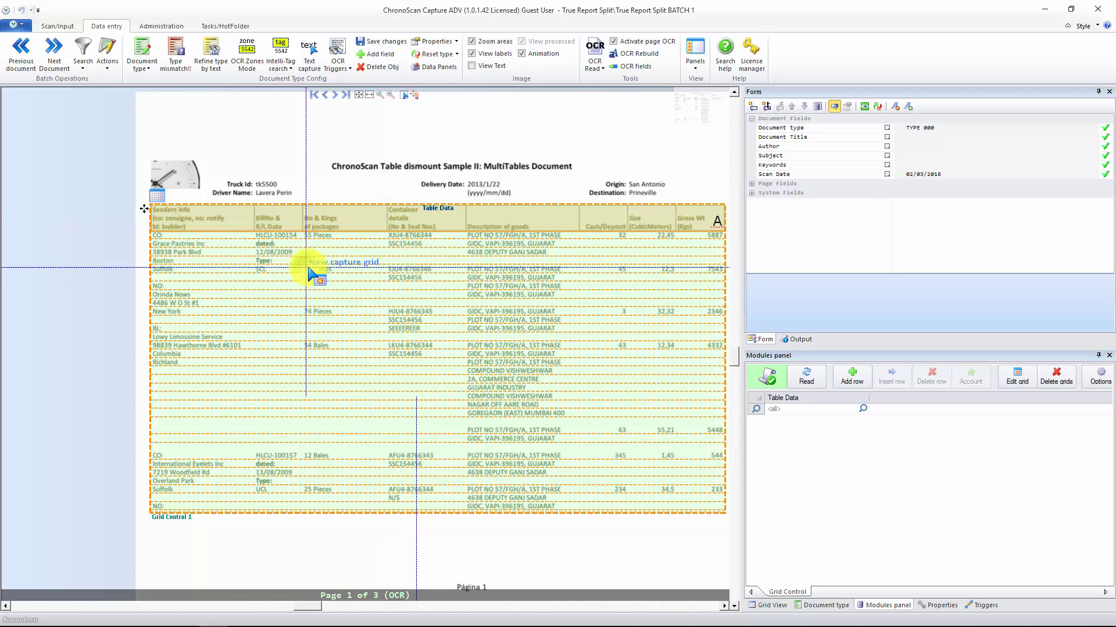
# Open the Senders info column's header options to require a regular expression
pyautogui.scroll(4, 371, 285)
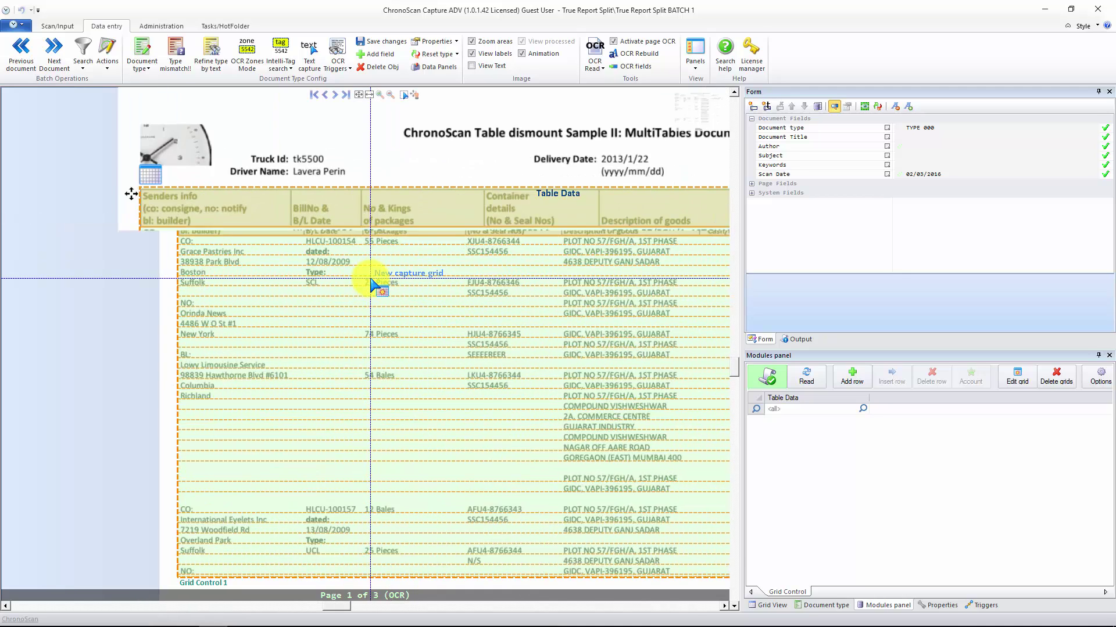
pyautogui.scroll(-1, 370, 285)
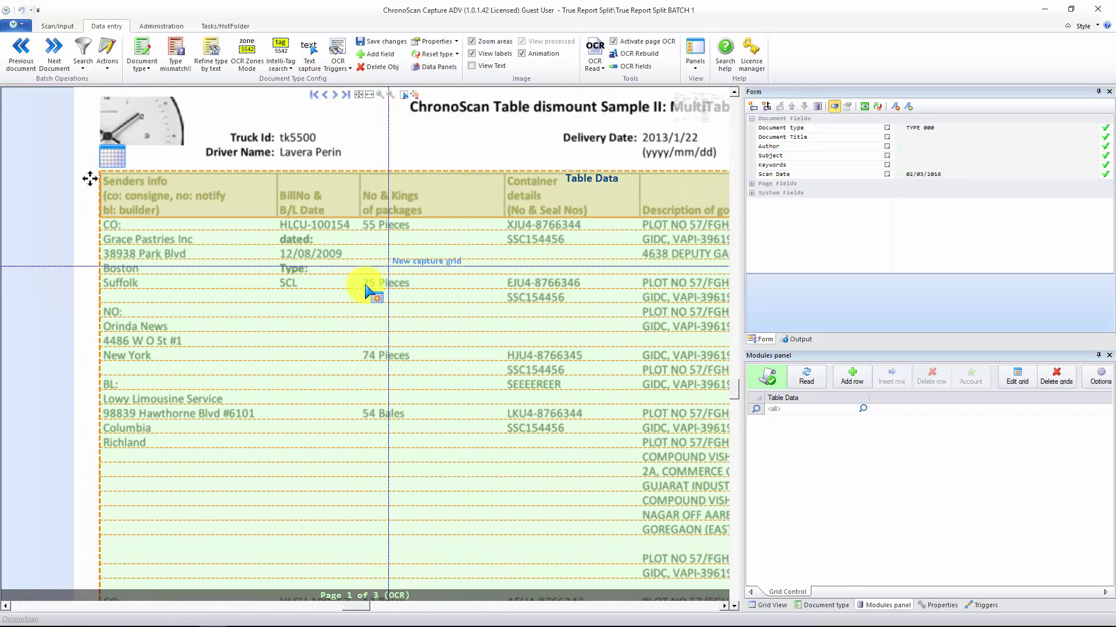
pyautogui.click(308, 197)
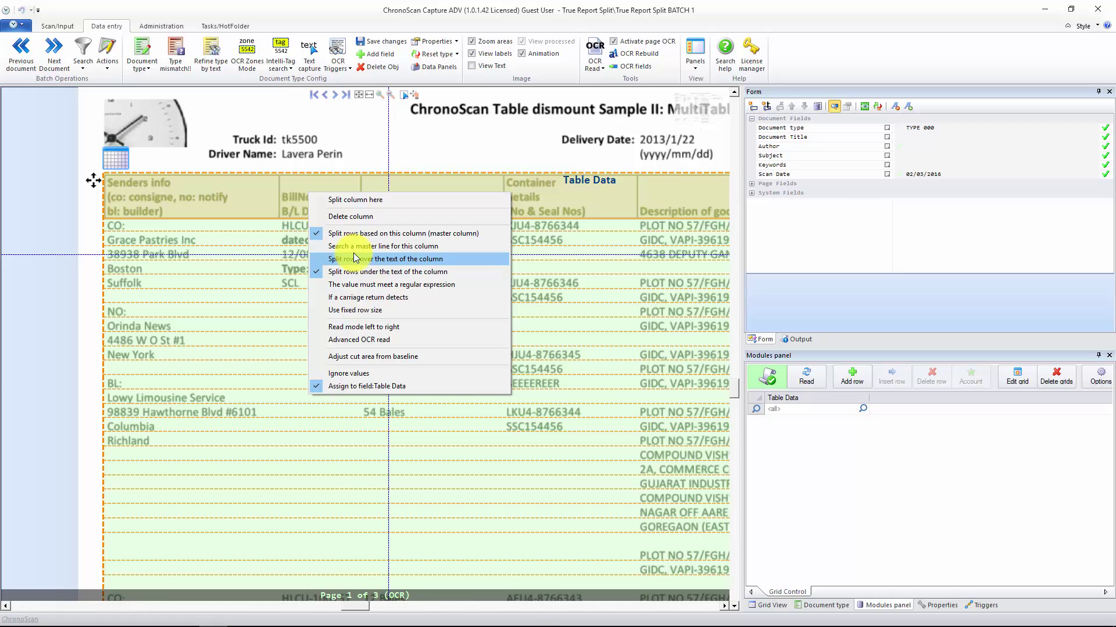
# Require the Senders info column values to match the regular expression 'CO:'
pyautogui.click(362, 285)
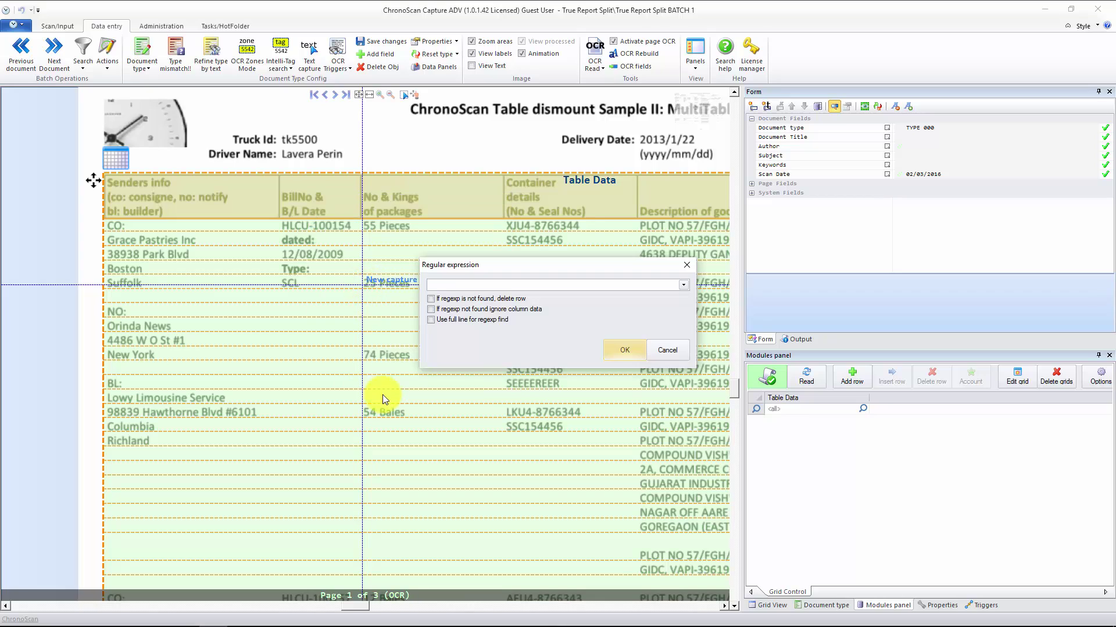
pyautogui.click(441, 286)
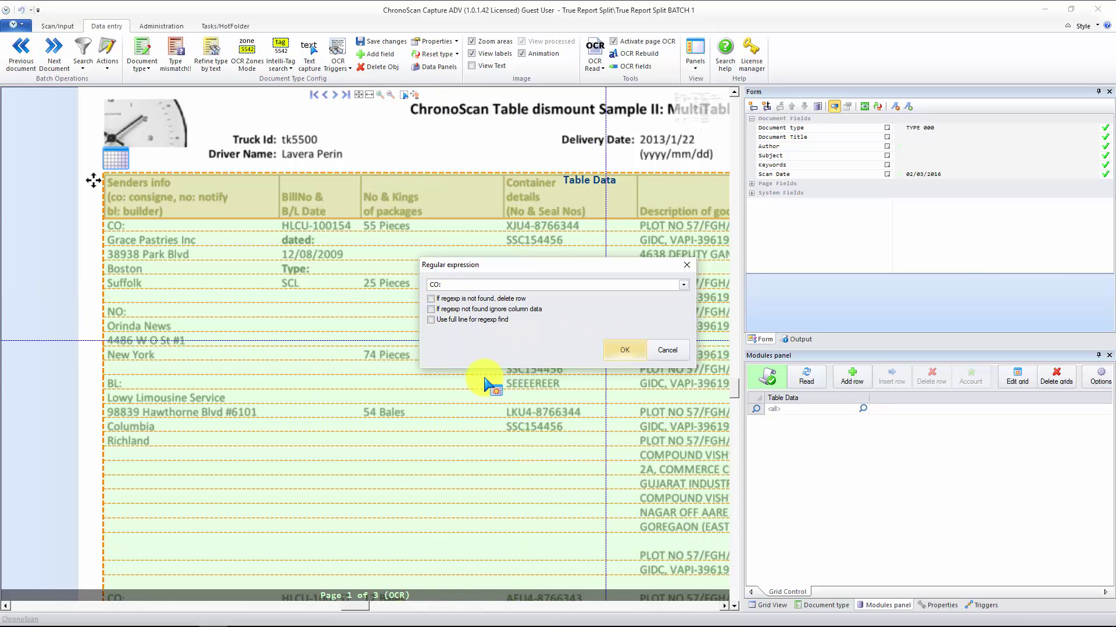
pyautogui.press('Return')
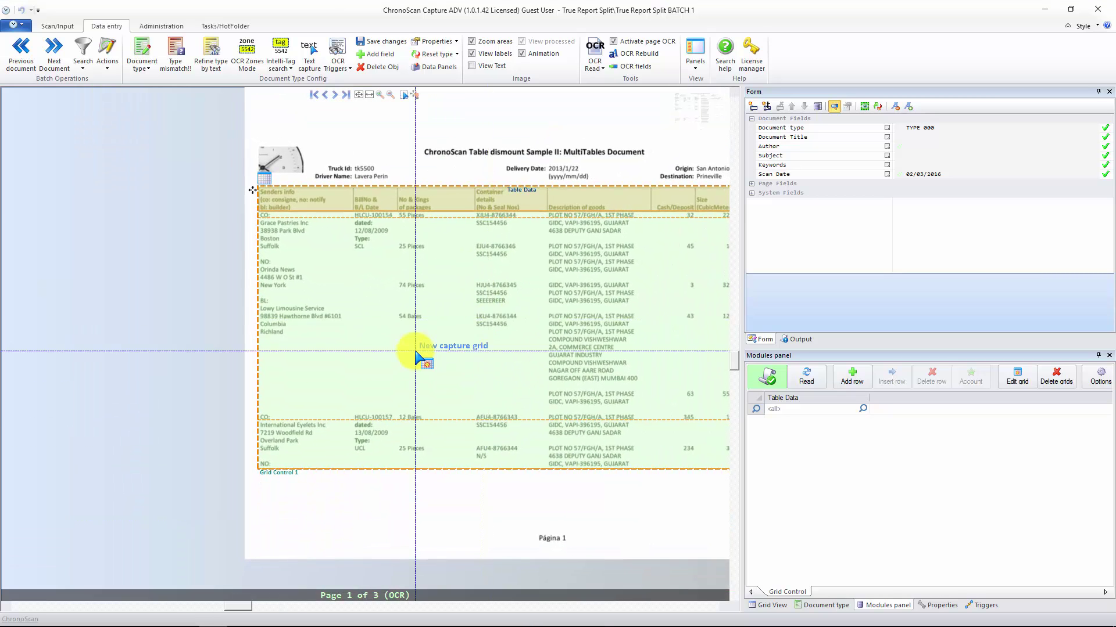
# Split grid rows just above each CO: line using the column's text
pyautogui.scroll(3, 415, 356)
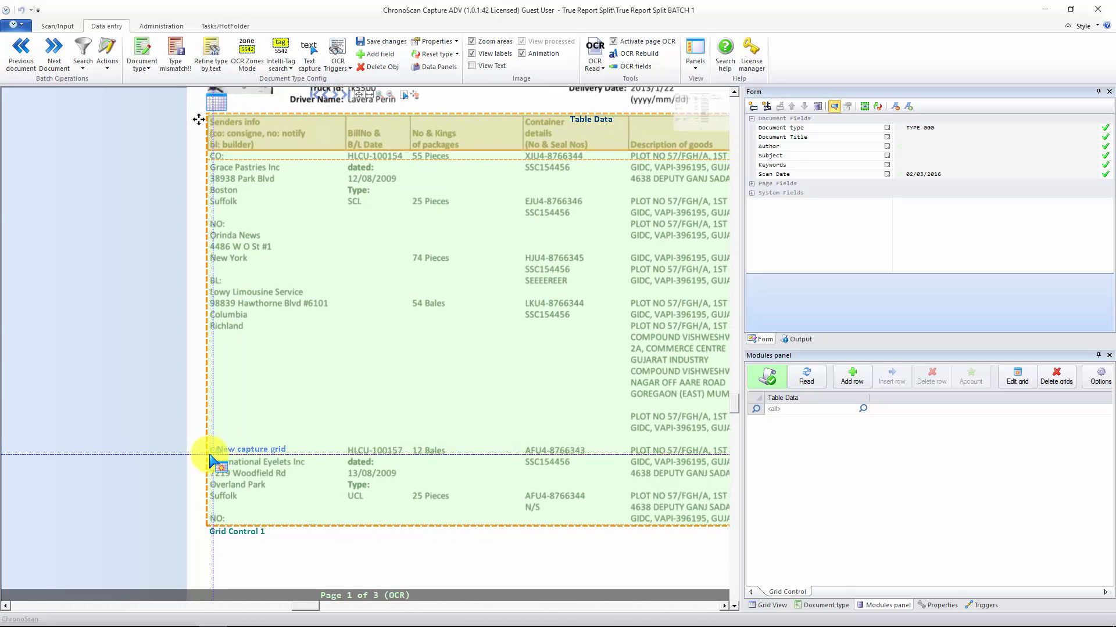
pyautogui.click(222, 455)
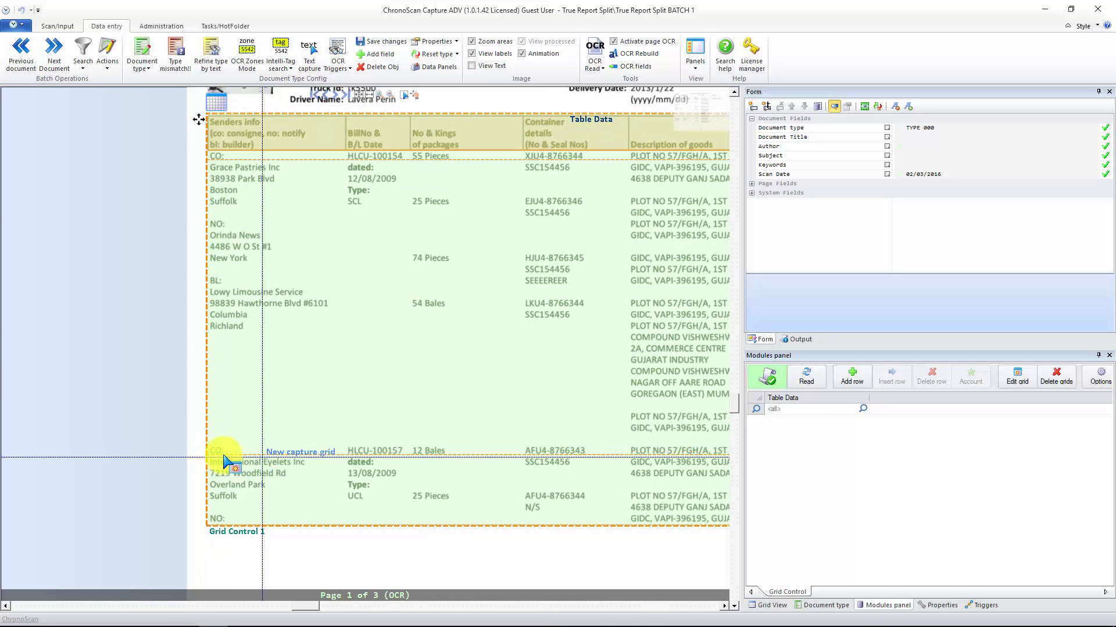
pyautogui.rightClick(447, 135)
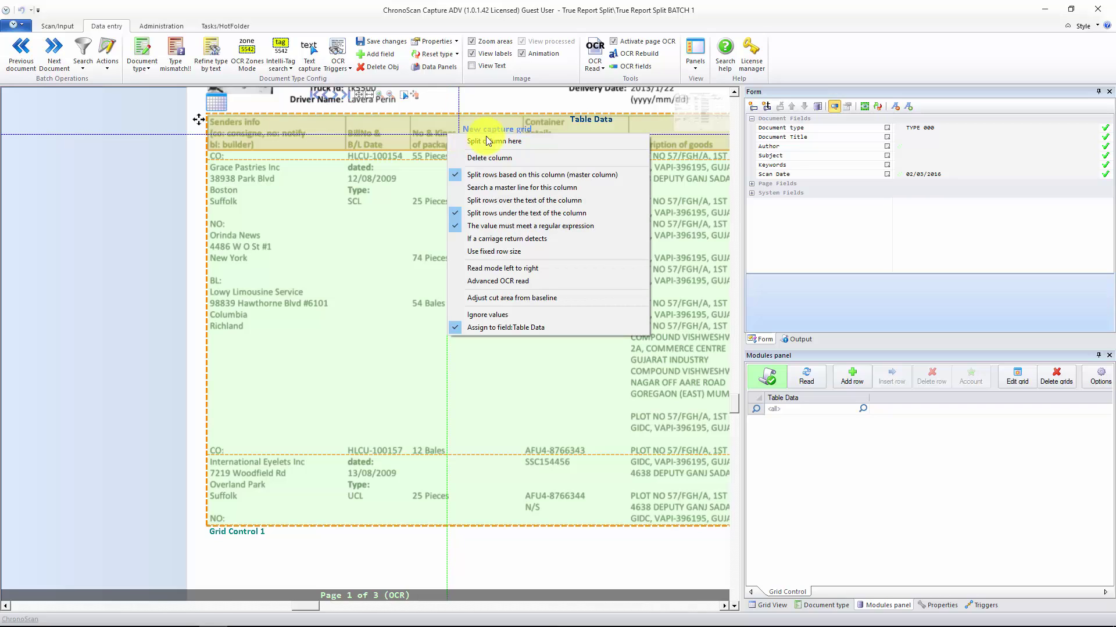
pyautogui.click(488, 205)
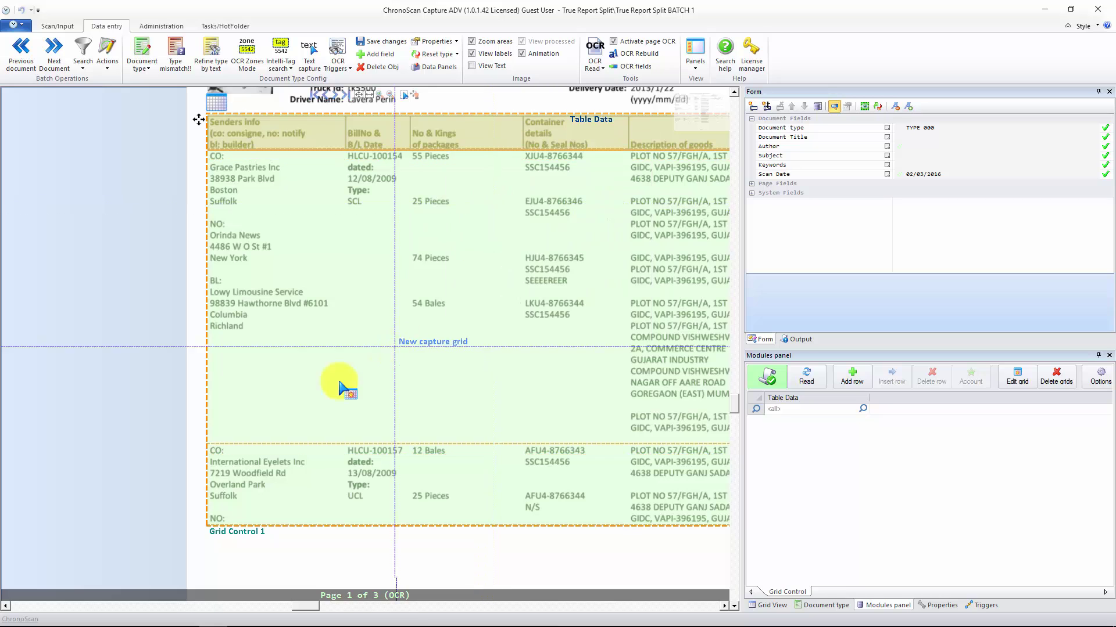
pyautogui.scroll(-4, 494, 253)
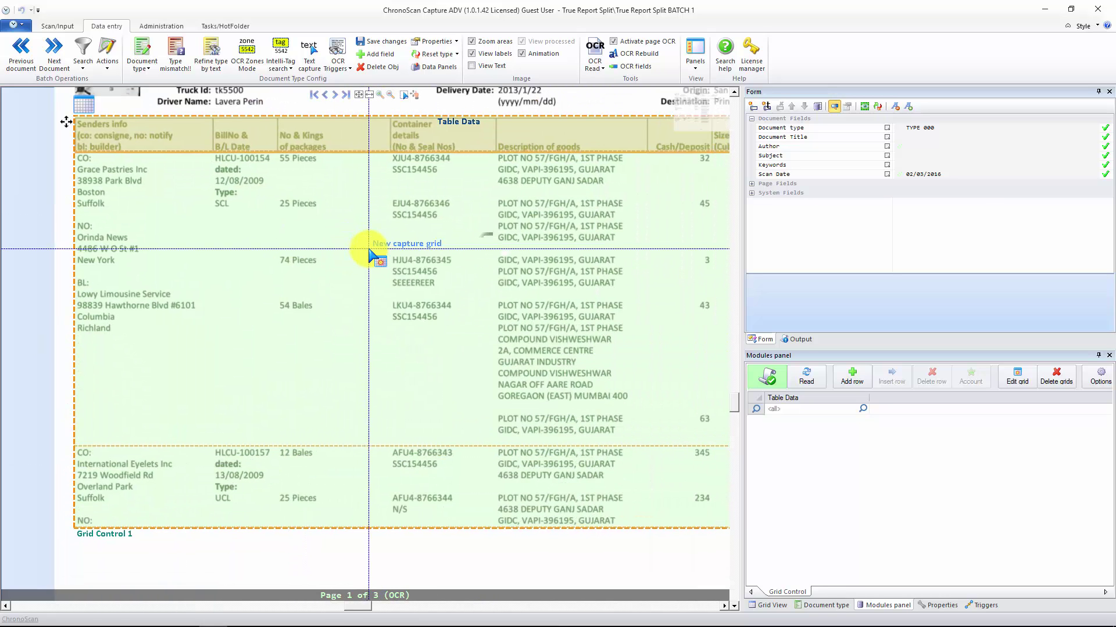
pyautogui.rightClick(286, 178)
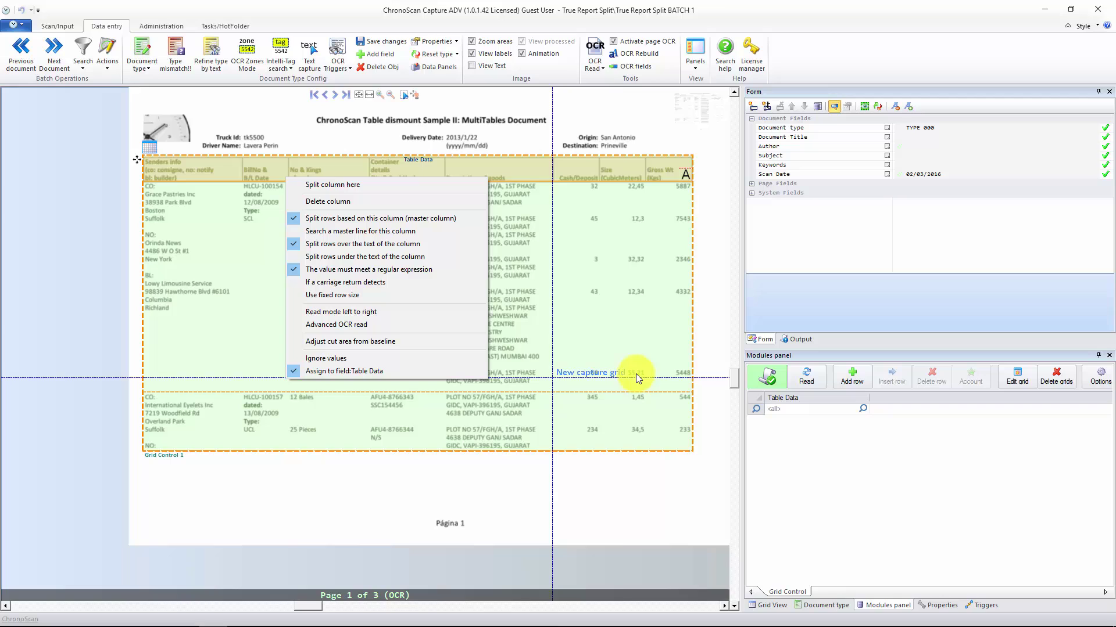
pyautogui.click(379, 22)
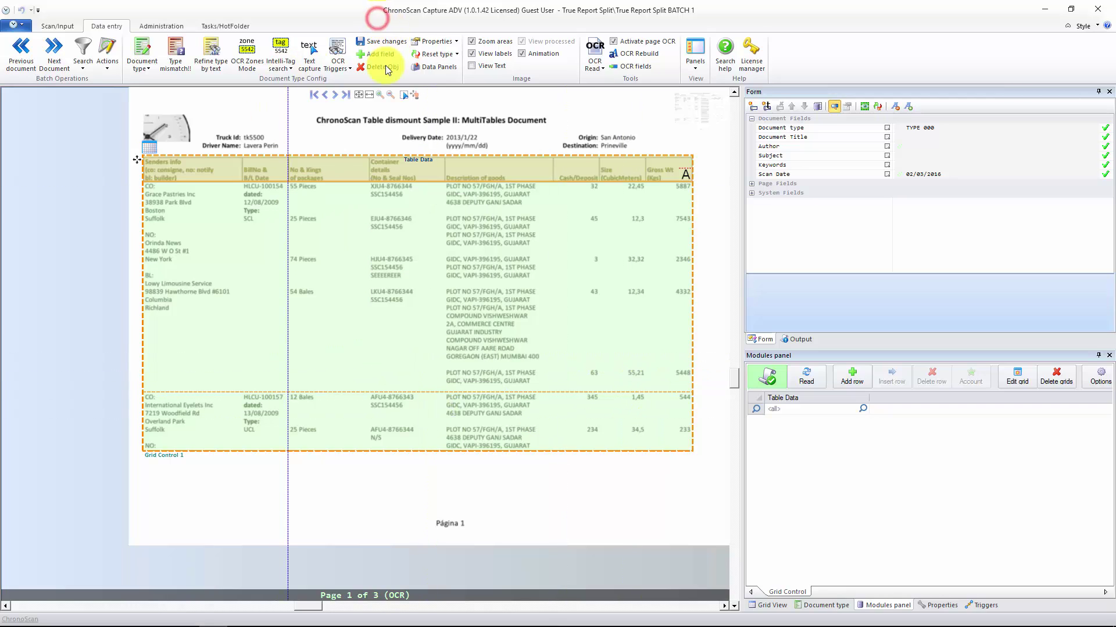
pyautogui.rightClick(285, 172)
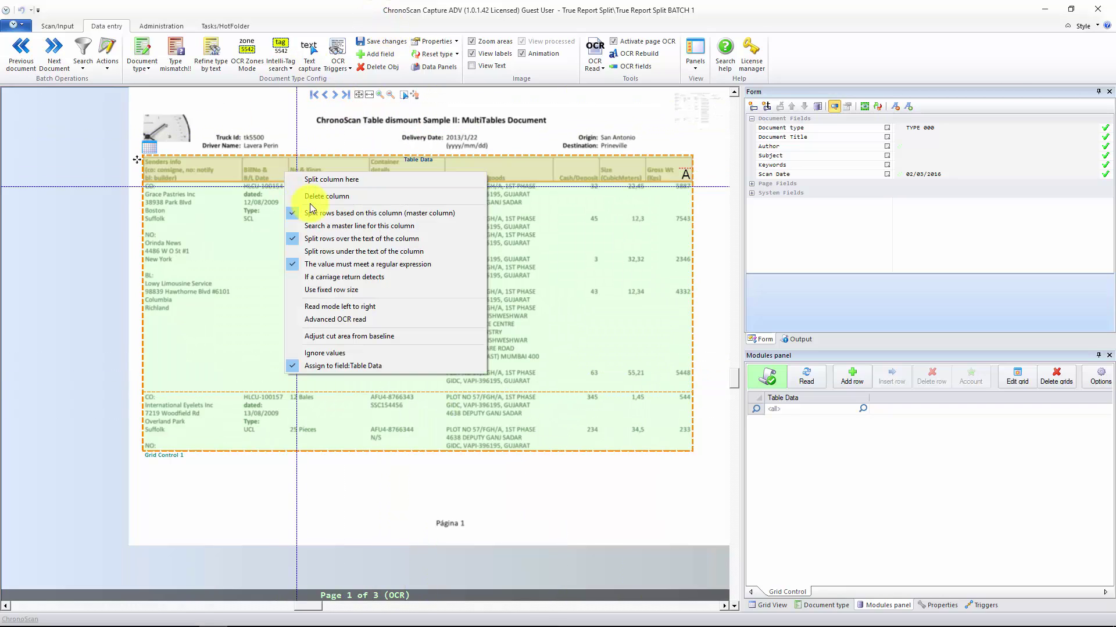
pyautogui.click(333, 290)
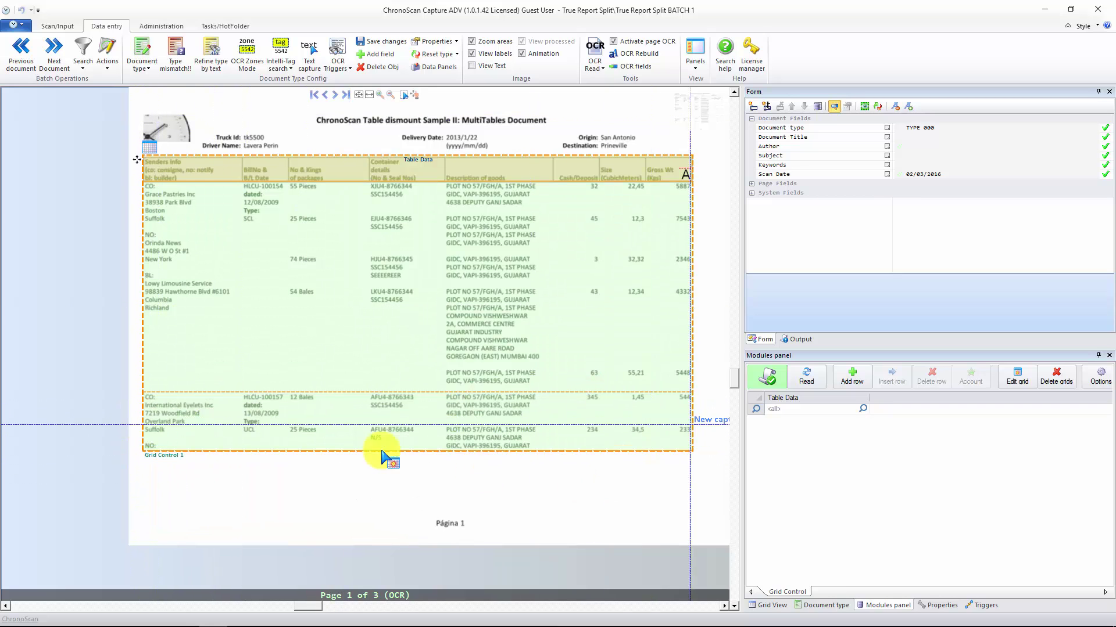
pyautogui.click(334, 94)
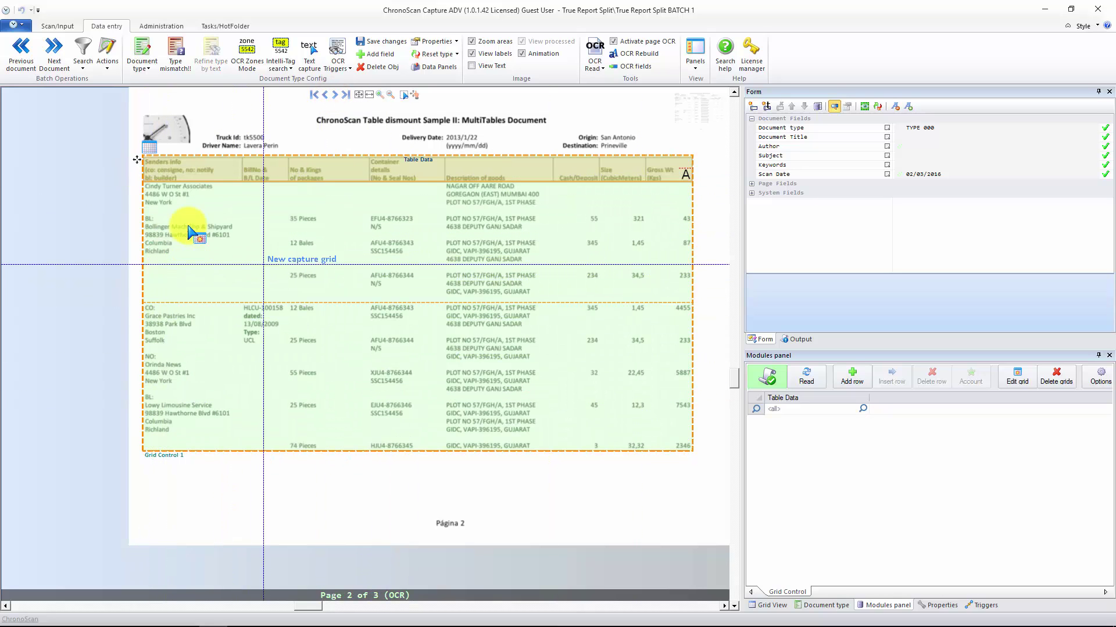
pyautogui.click(324, 95)
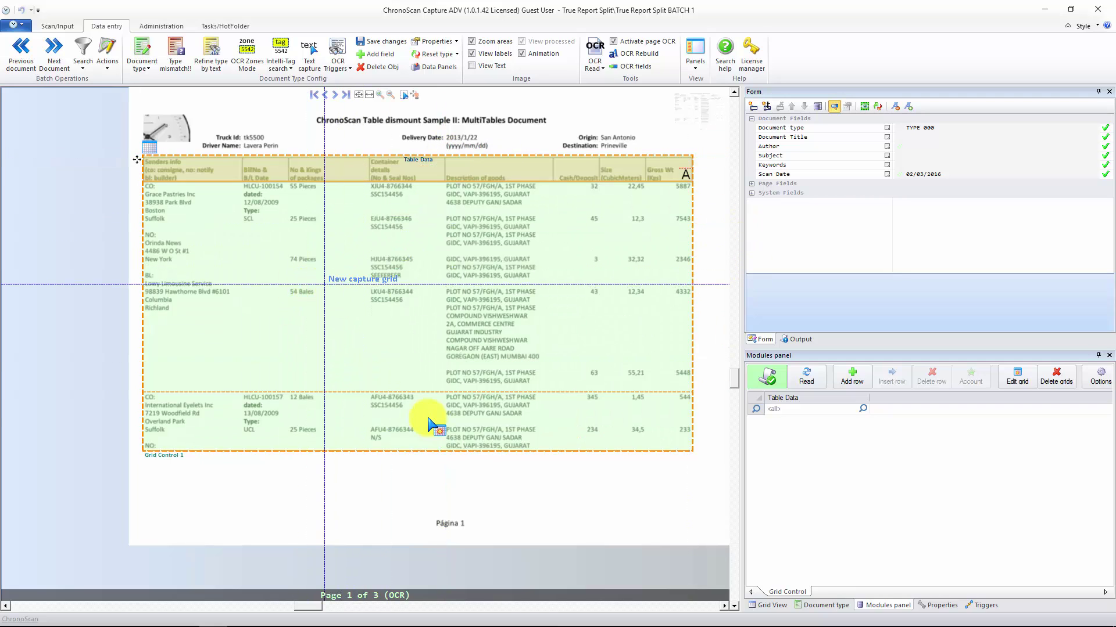
# Open the grid control's Configuration dialog and move it higher on screen
pyautogui.click(1099, 379)
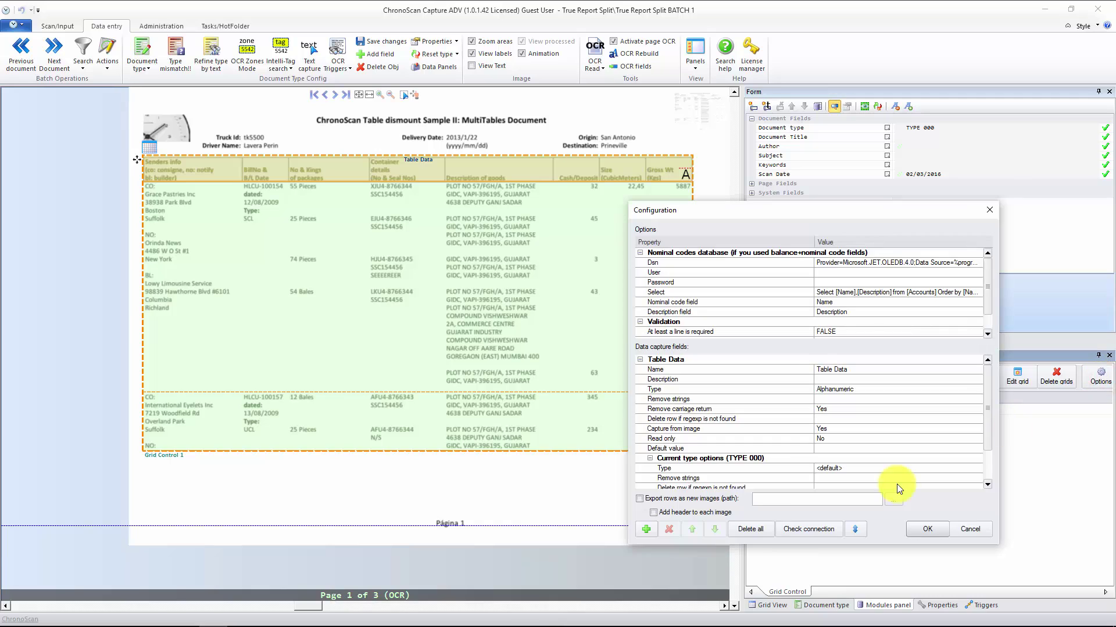
pyautogui.moveTo(735, 217); pyautogui.dragTo(615, 121)
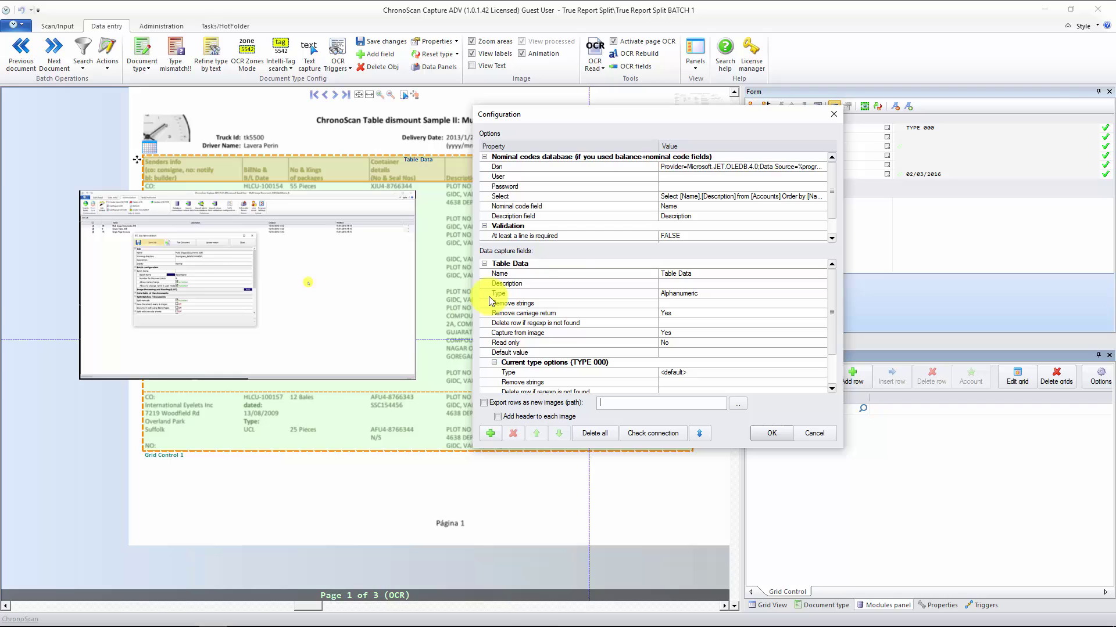
# Copy the 26 - Report Split folder path from File Explorer, then return to ChronoScan
pyautogui.moveTo(260, 617)
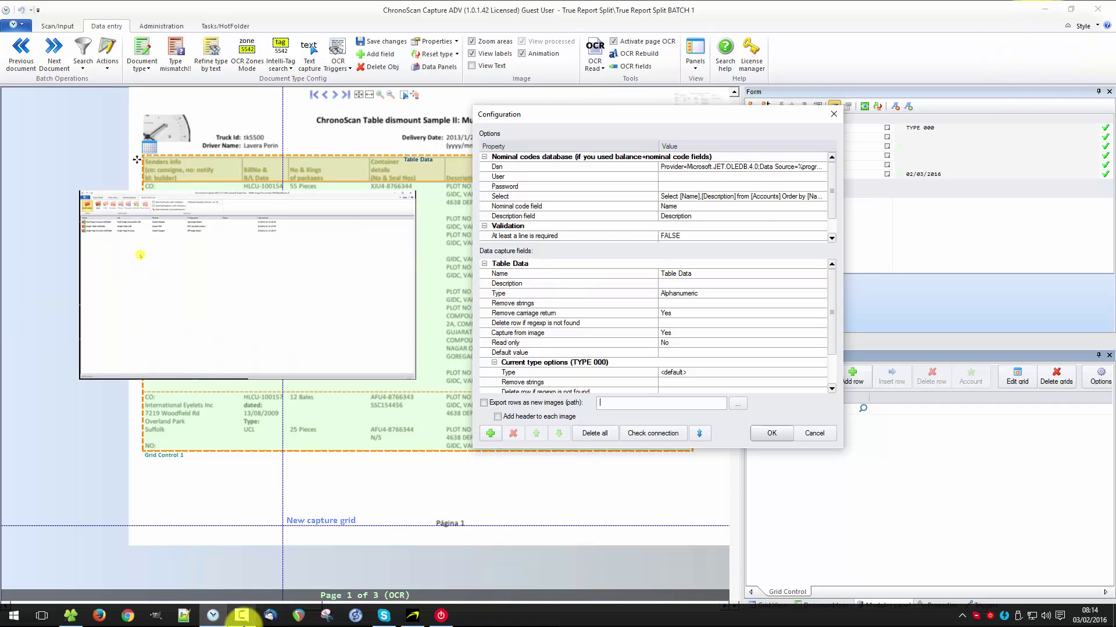
pyautogui.press('super+Left')
pyautogui.click(792, 205)
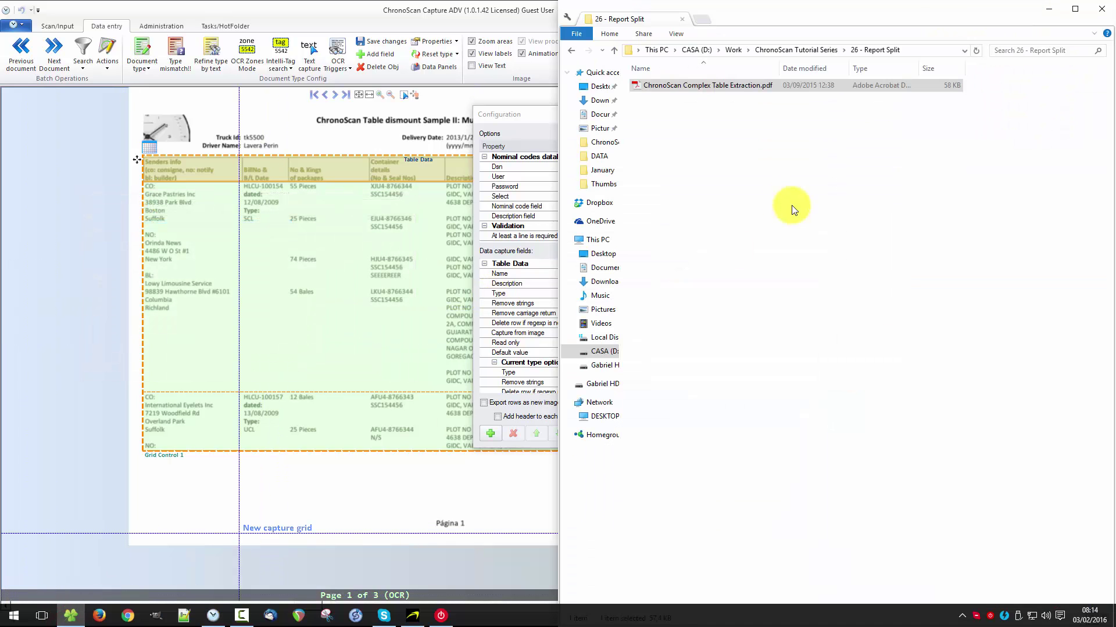
pyautogui.click(917, 52)
pyautogui.hotkey('ctrl', 'c')
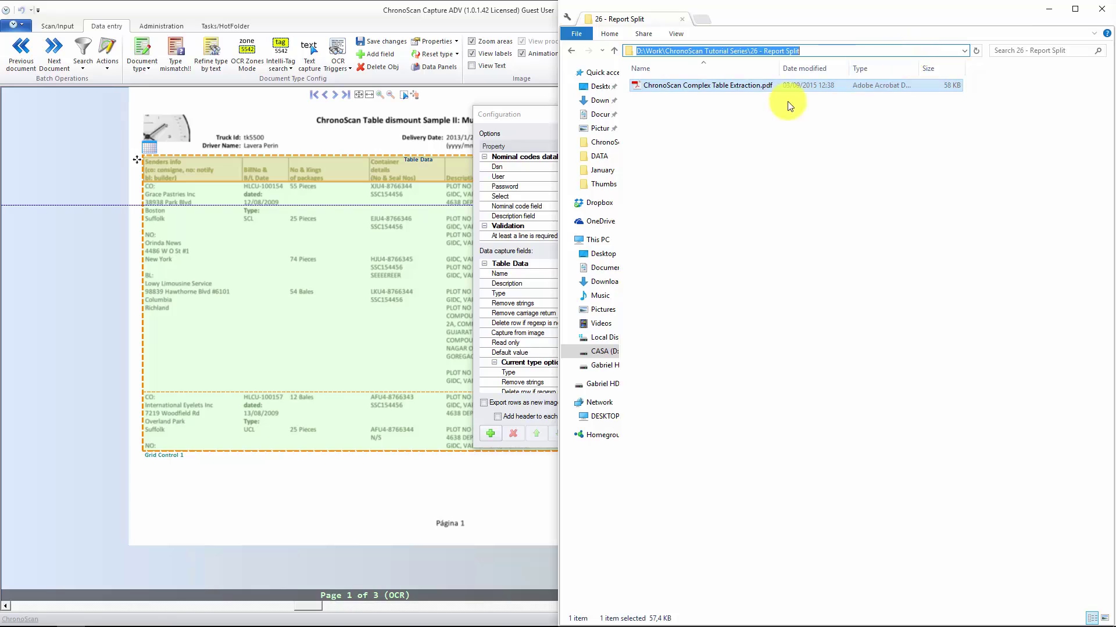
pyautogui.click(535, 115)
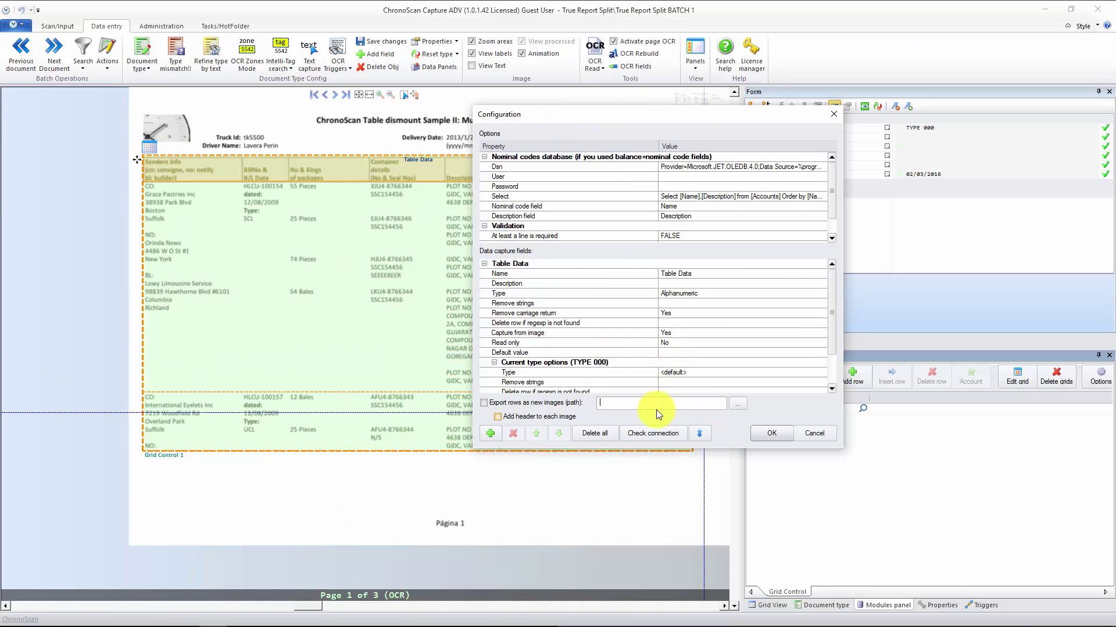
# Paste the 26 - Report Split folder path as the row-image export destination
pyautogui.hotkey('ctrl', 'v')
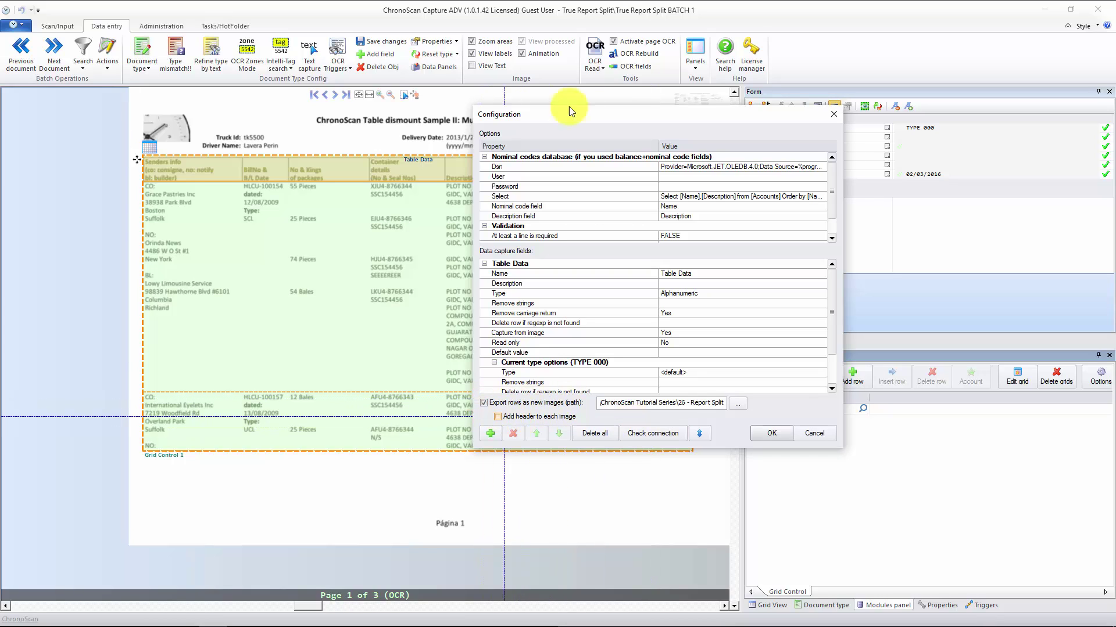
pyautogui.moveTo(589, 118); pyautogui.dragTo(695, 147)
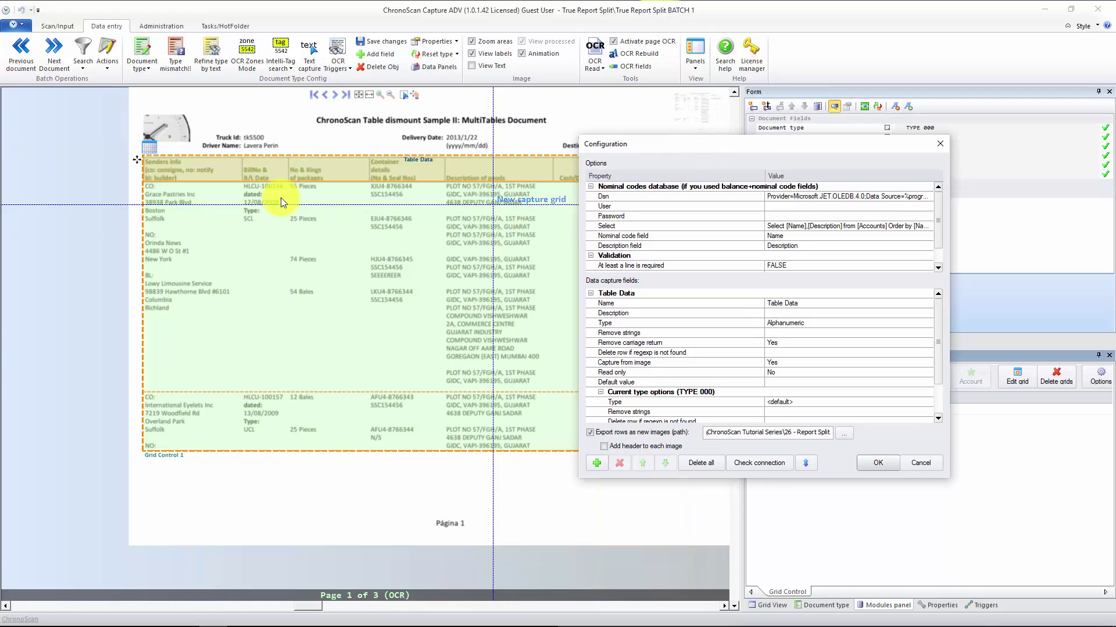
pyautogui.moveTo(687, 150); pyautogui.dragTo(759, 250)
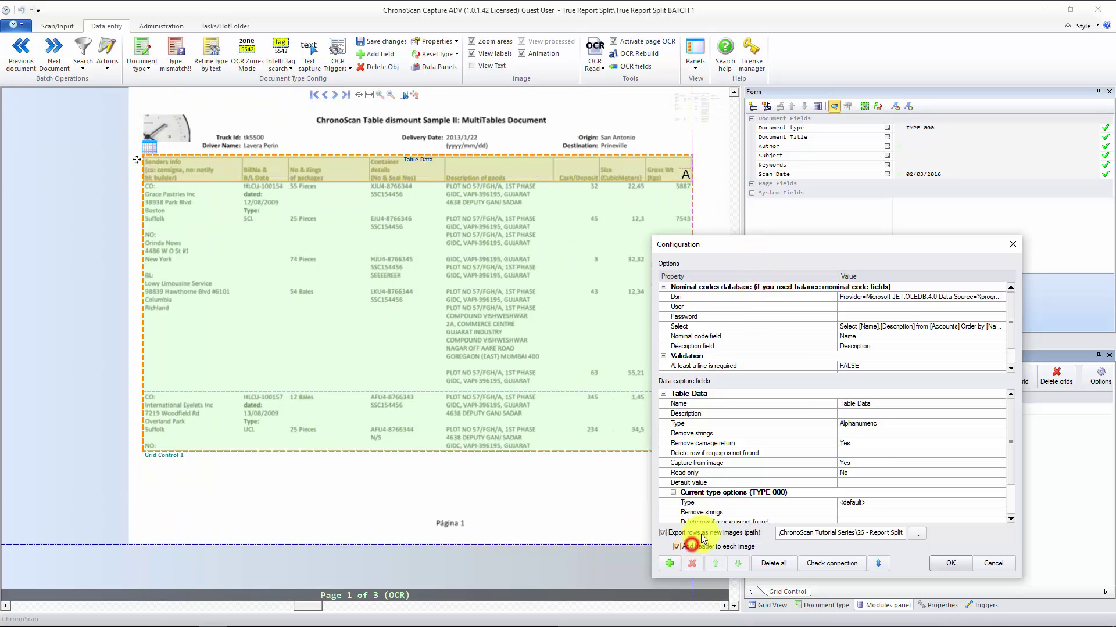
pyautogui.moveTo(785, 253); pyautogui.dragTo(796, 187)
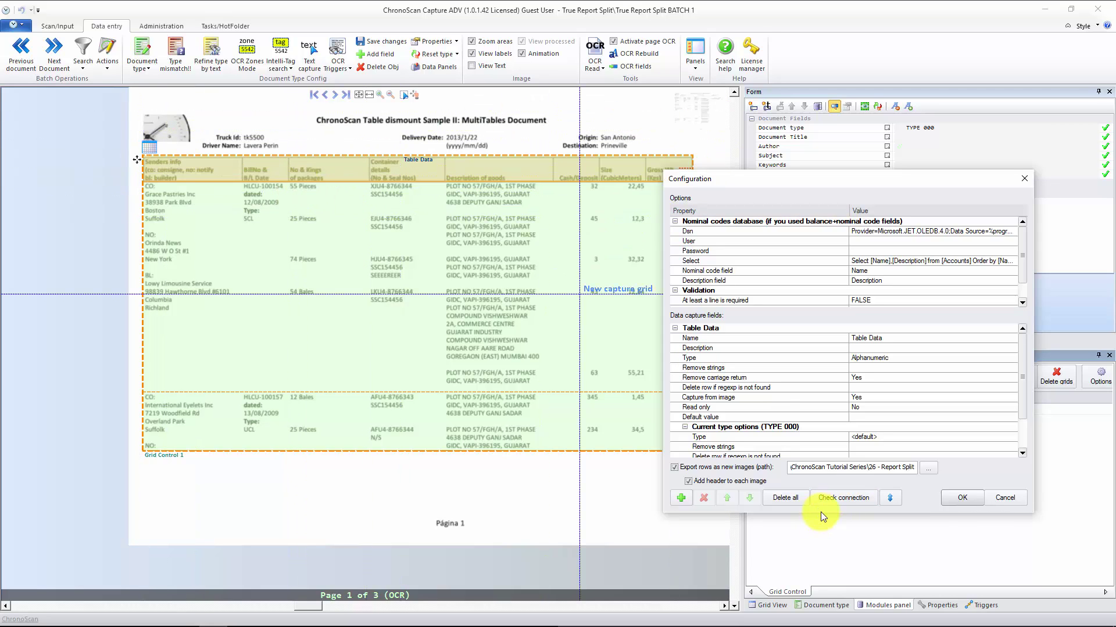
# Apply the grid configuration and read the table into 3 Table Data rows, generating row images
pyautogui.click(961, 499)
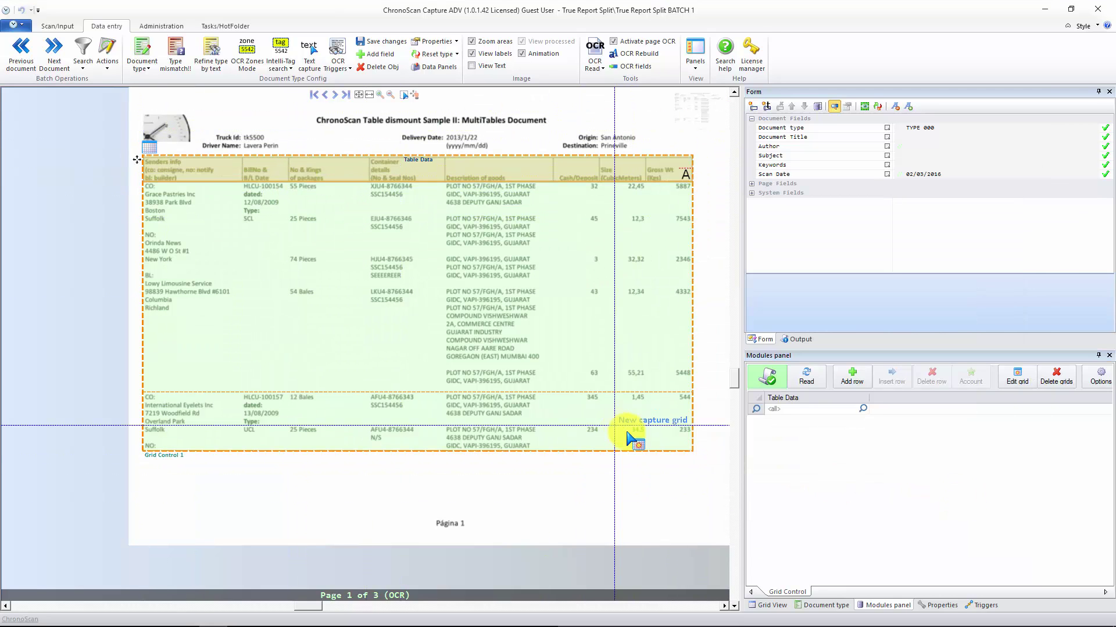
pyautogui.click(808, 380)
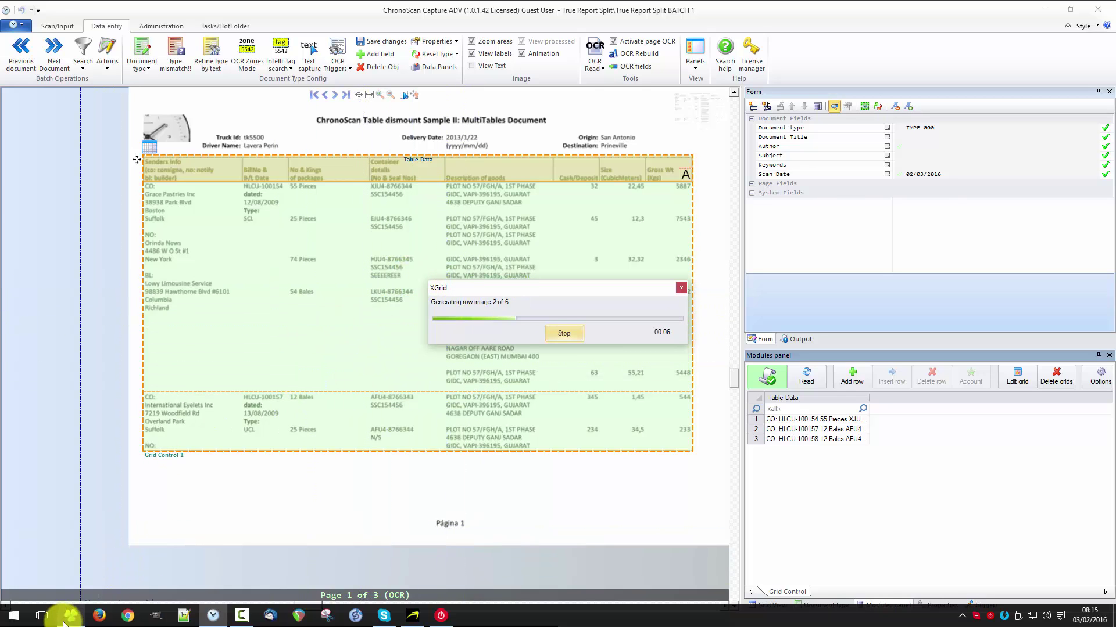
# Open the 26 - Report Split folder in File Explorer and select rowsexp_row00000_col00000.jpg
pyautogui.click(52, 615)
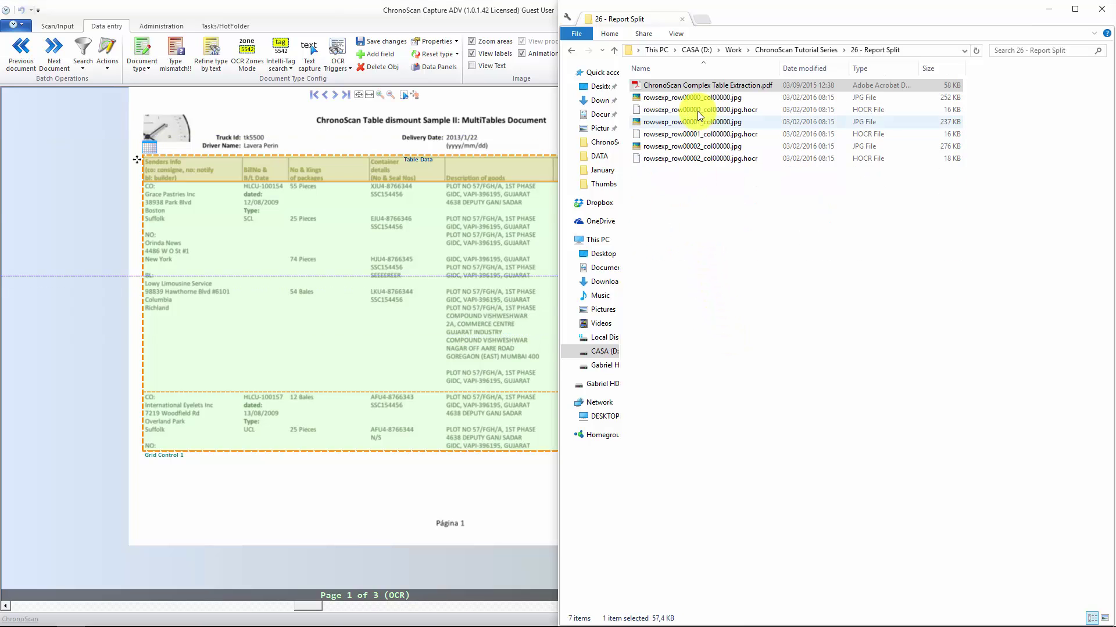
pyautogui.click(692, 100)
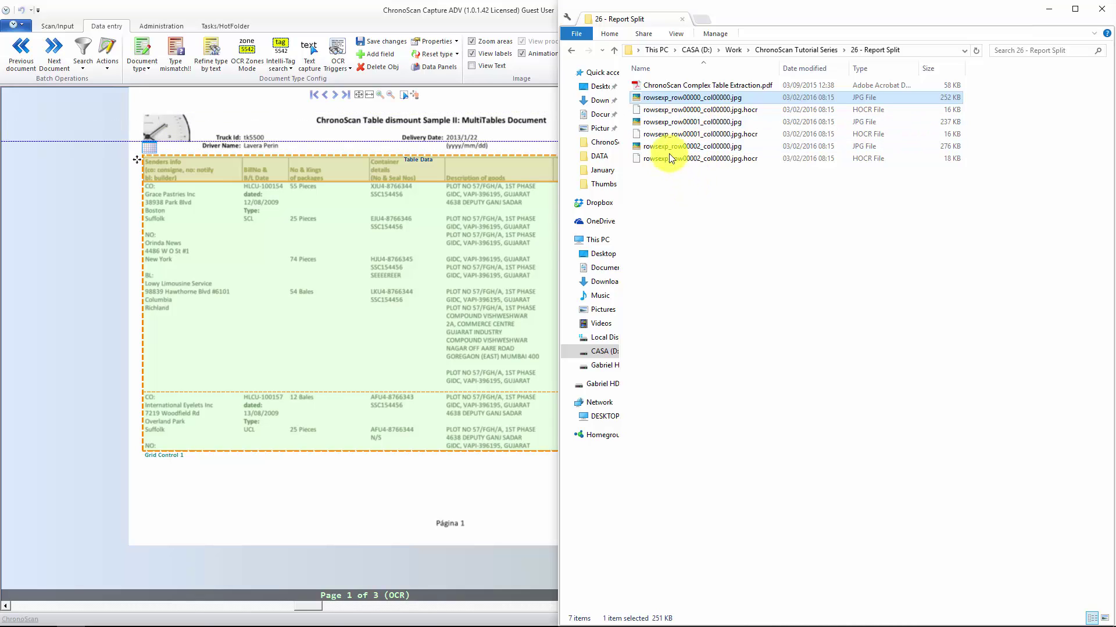
# View the exported row images in Picasa, each beginning with the table header
pyautogui.doubleClick(665, 97)
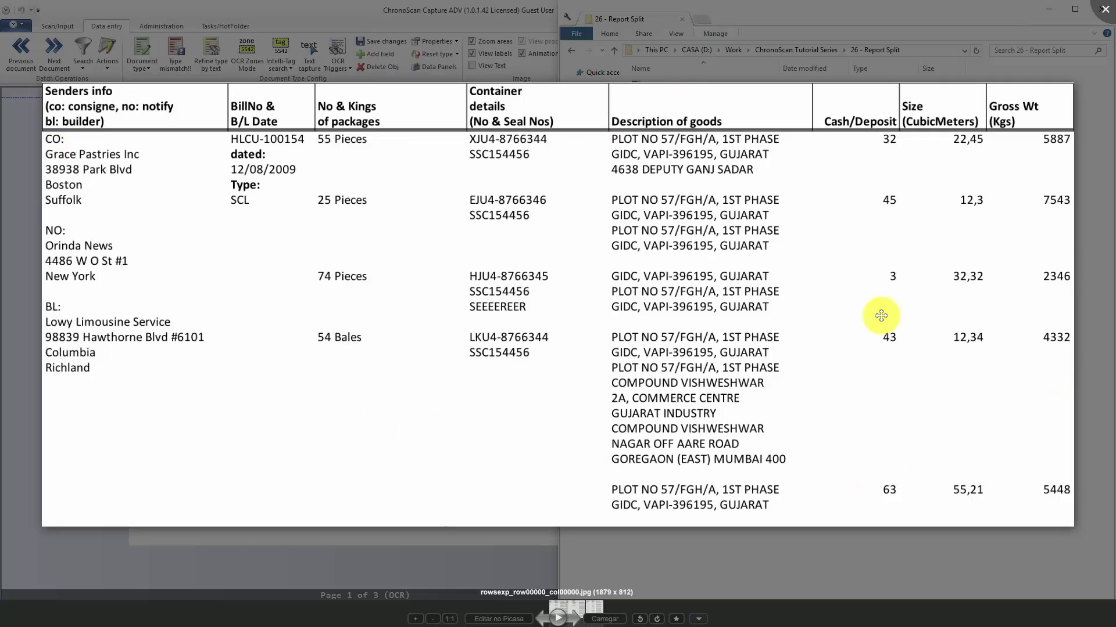
pyautogui.press('Right')
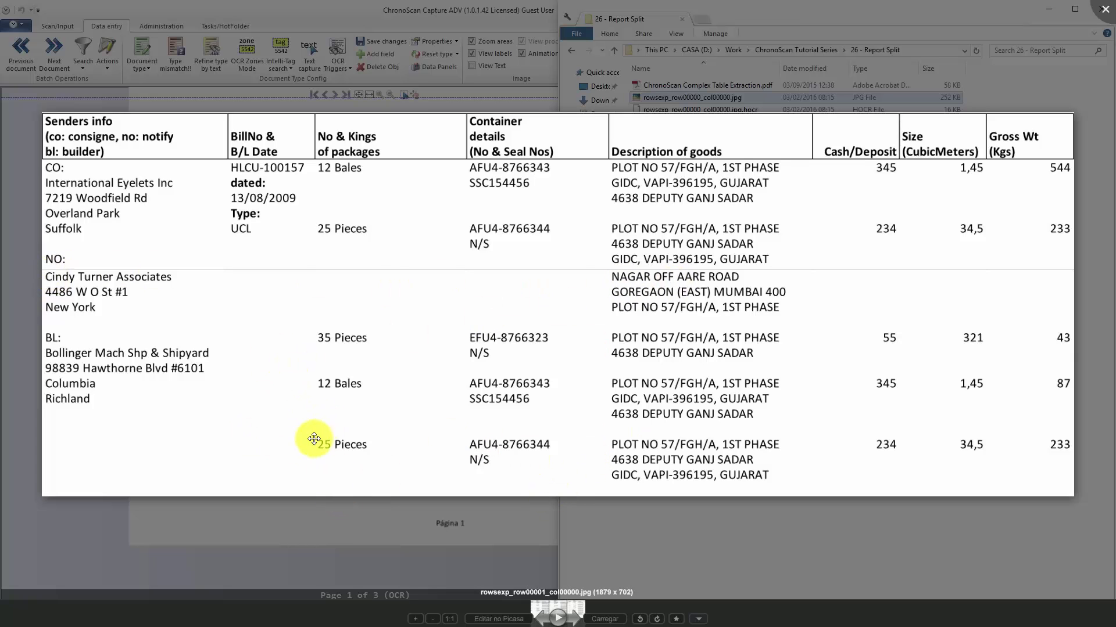
pyautogui.scroll(-1, 350, 463)
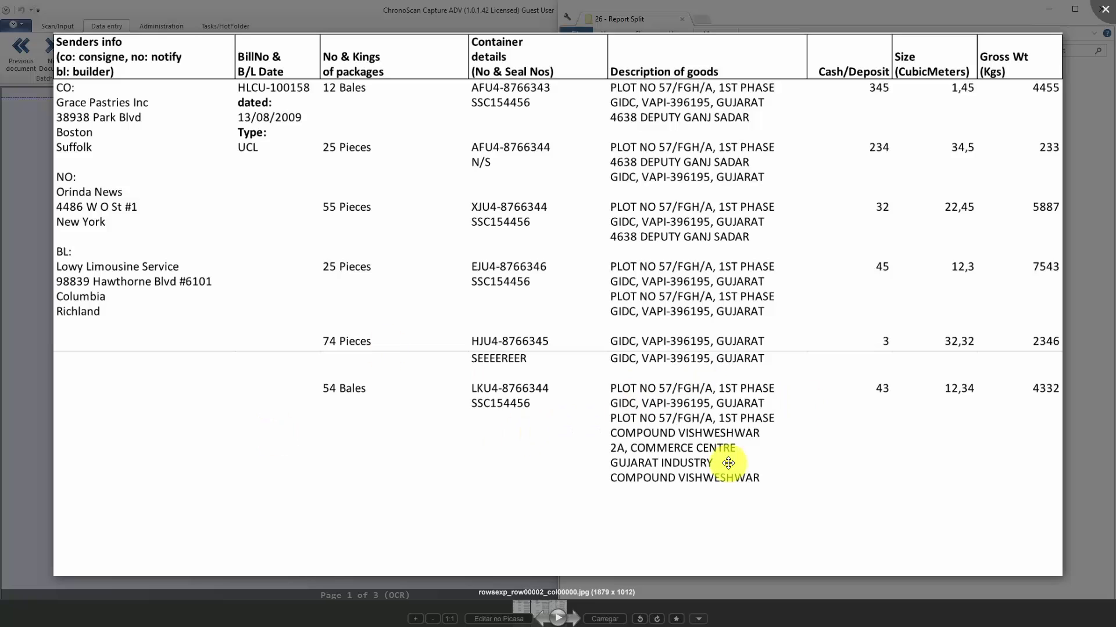
# Close the viewer, maximize ChronoScan, and delete the table grid from the report's first page
pyautogui.click(1105, 10)
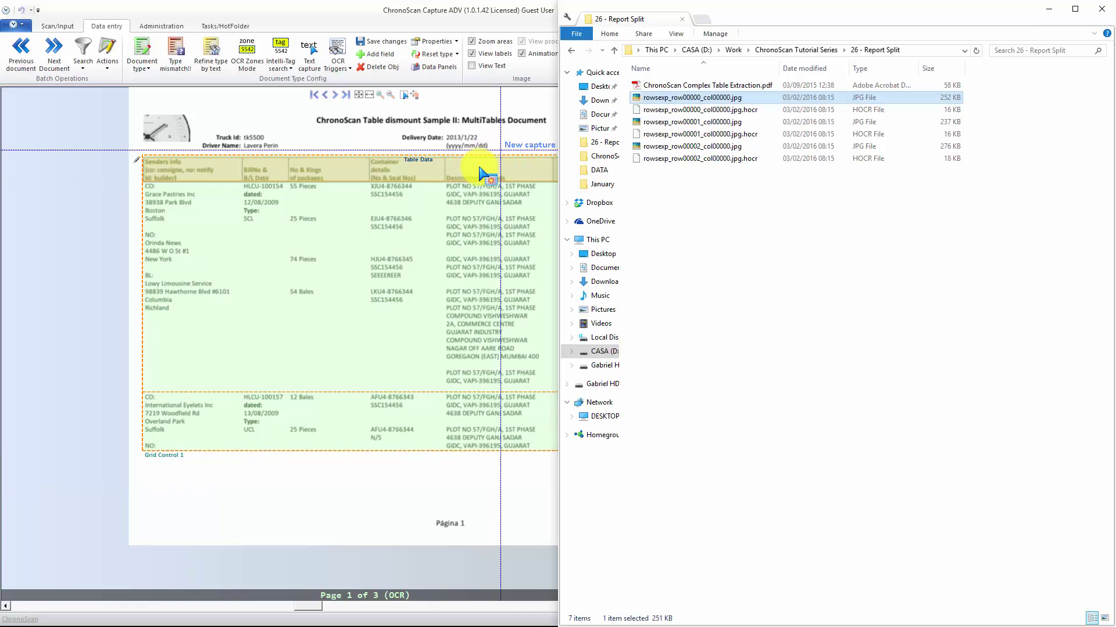
pyautogui.doubleClick(334, 11)
pyautogui.click(69, 25)
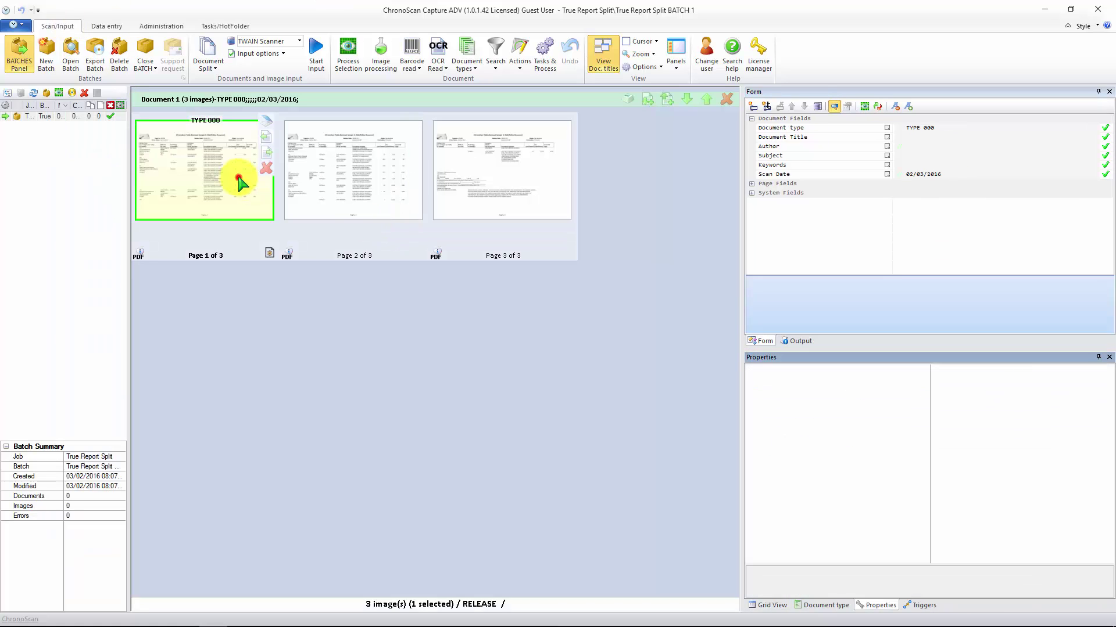
pyautogui.doubleClick(238, 177)
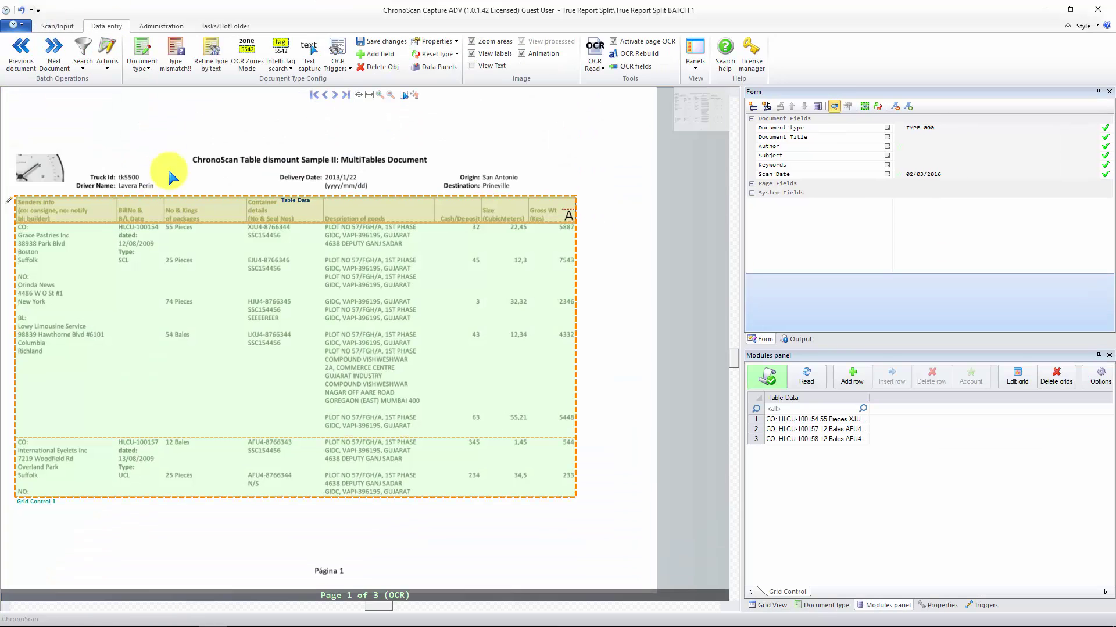
pyautogui.rightClick(25, 190)
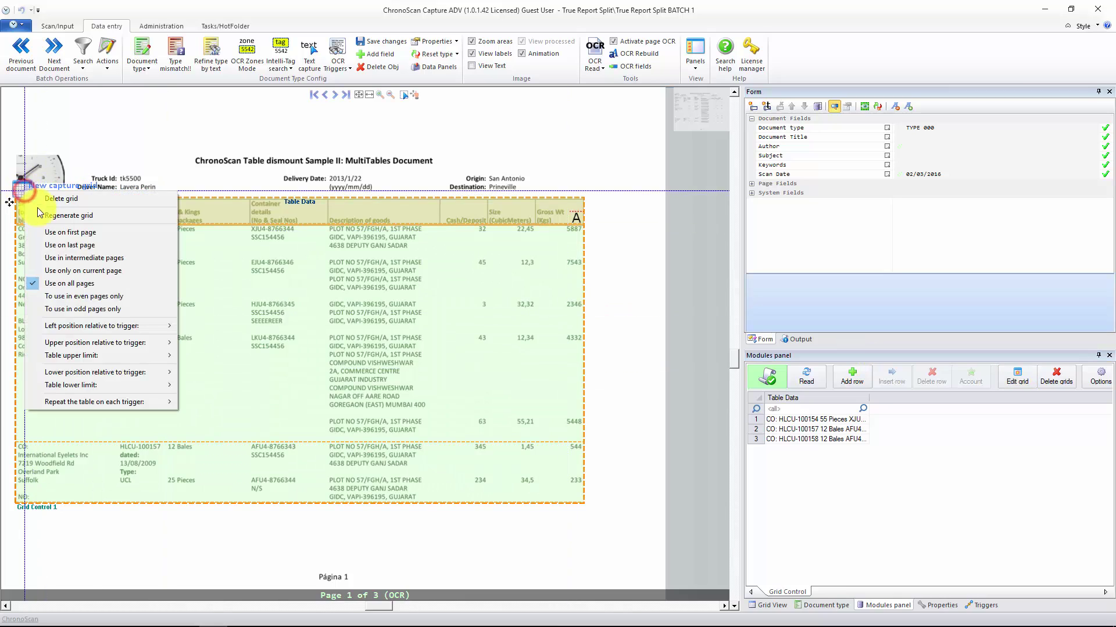
pyautogui.click(41, 199)
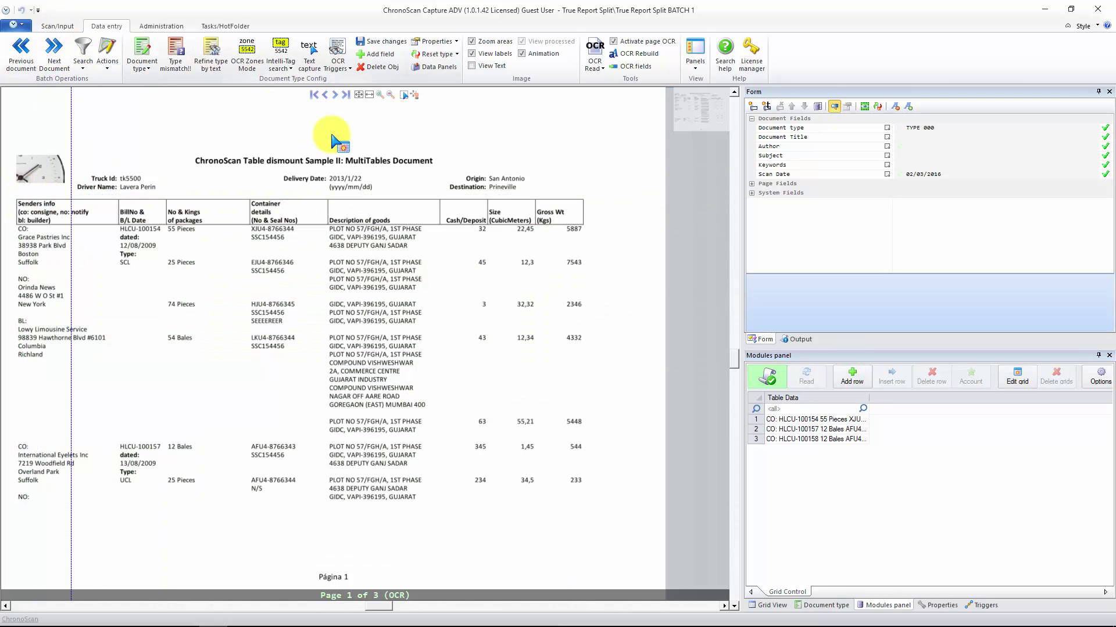
# Delete the three original report pages from the batch
pyautogui.click(57, 27)
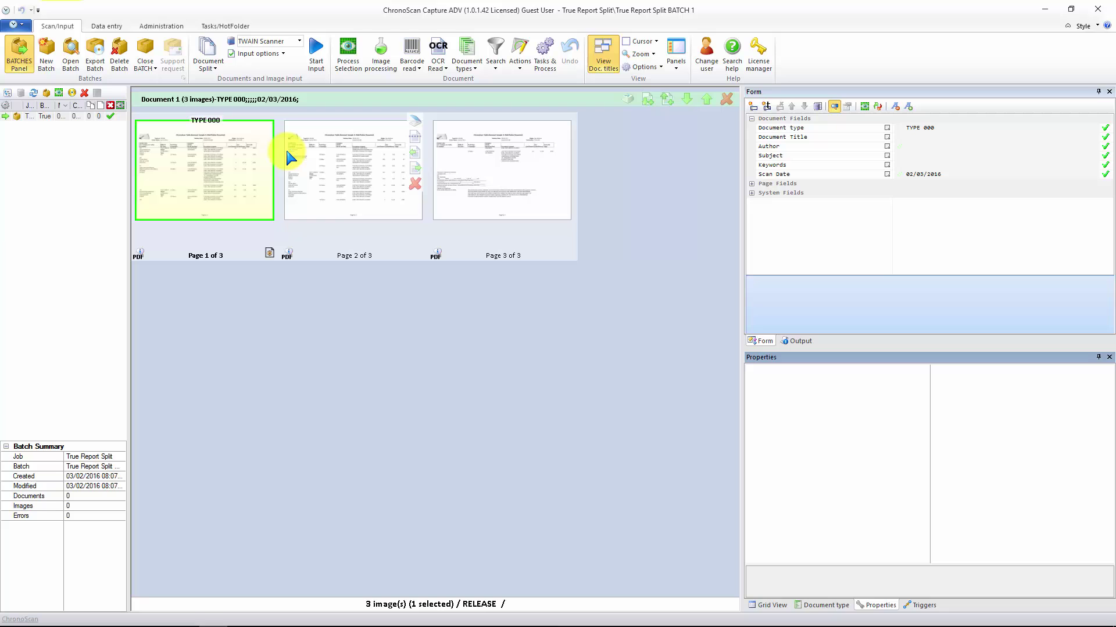
pyautogui.click(266, 168)
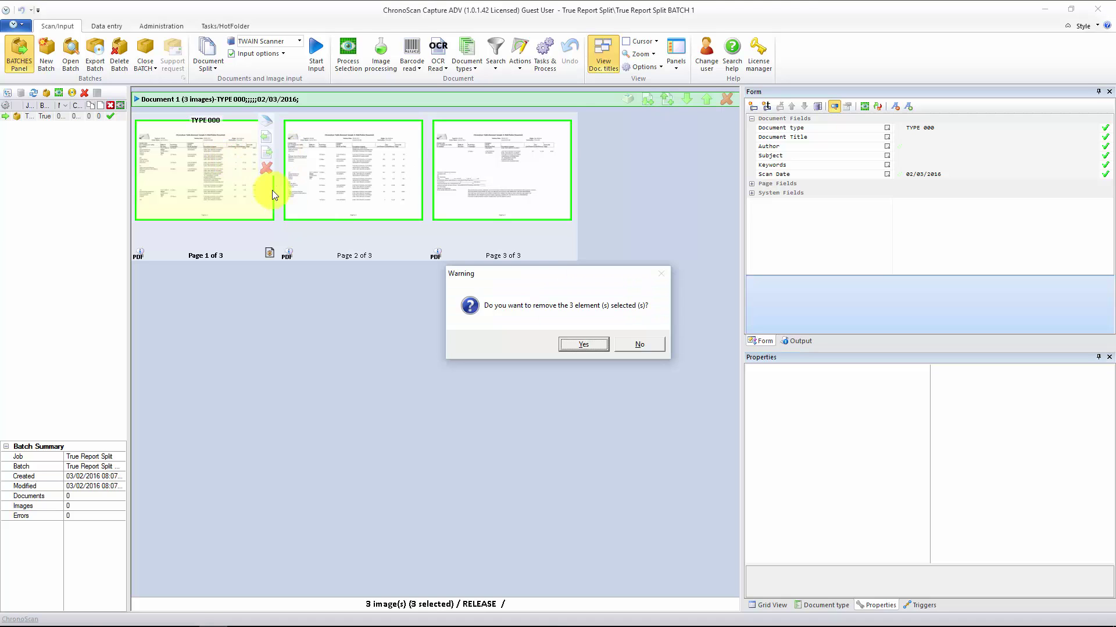
pyautogui.press('Return')
# Drag the six rowsexp row files from the 26 - Report Split folder into ChronoScan
pyautogui.click(58, 615)
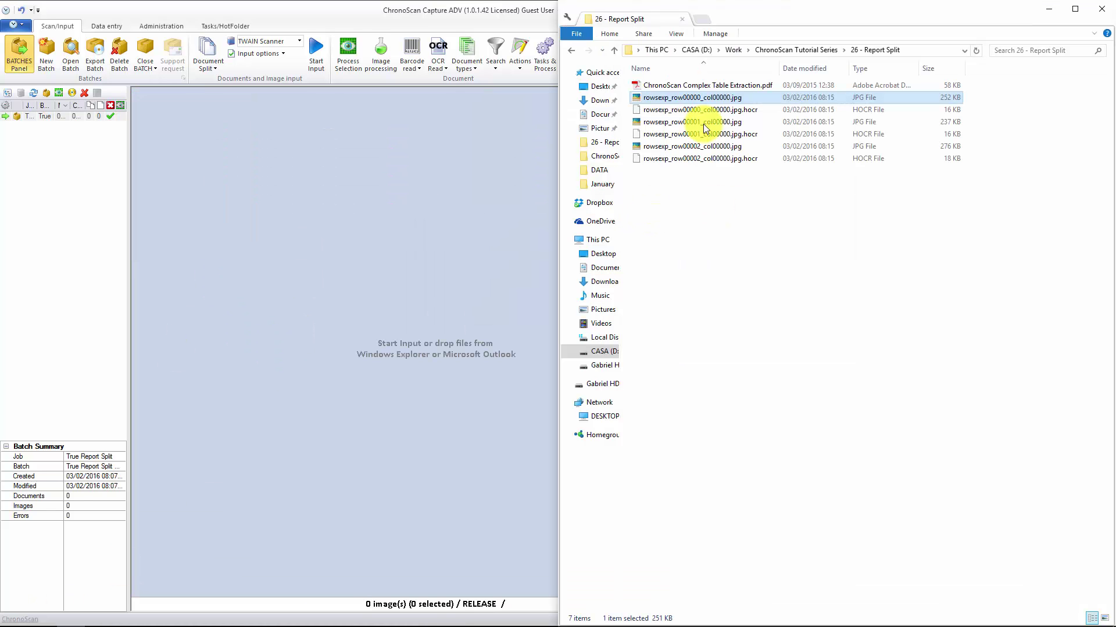
pyautogui.click(714, 110)
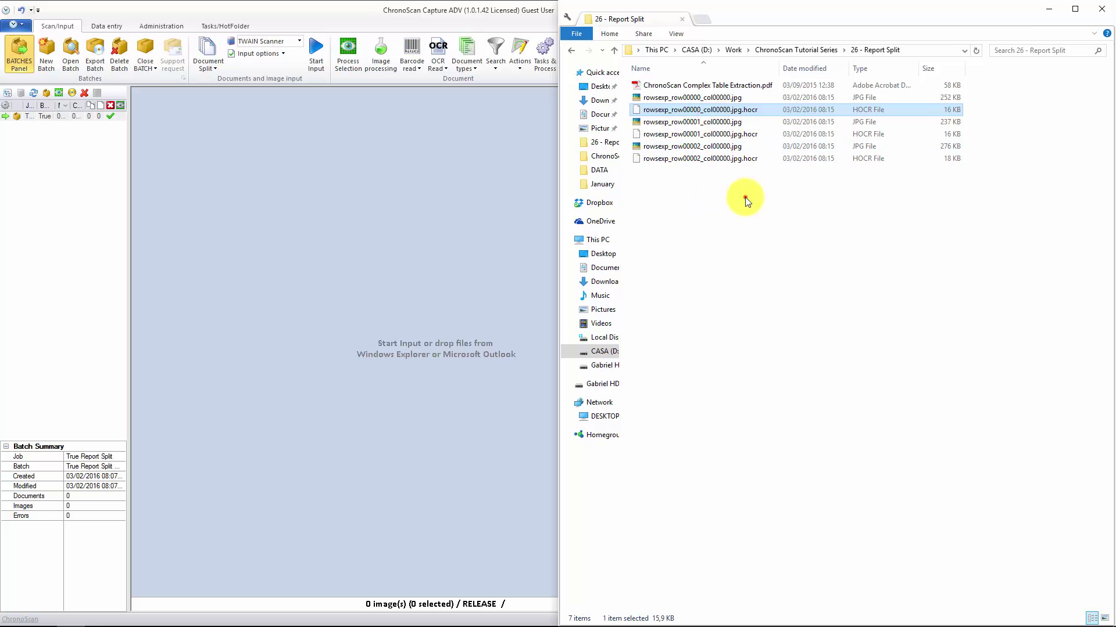
pyautogui.moveTo(756, 199); pyautogui.dragTo(711, 104)
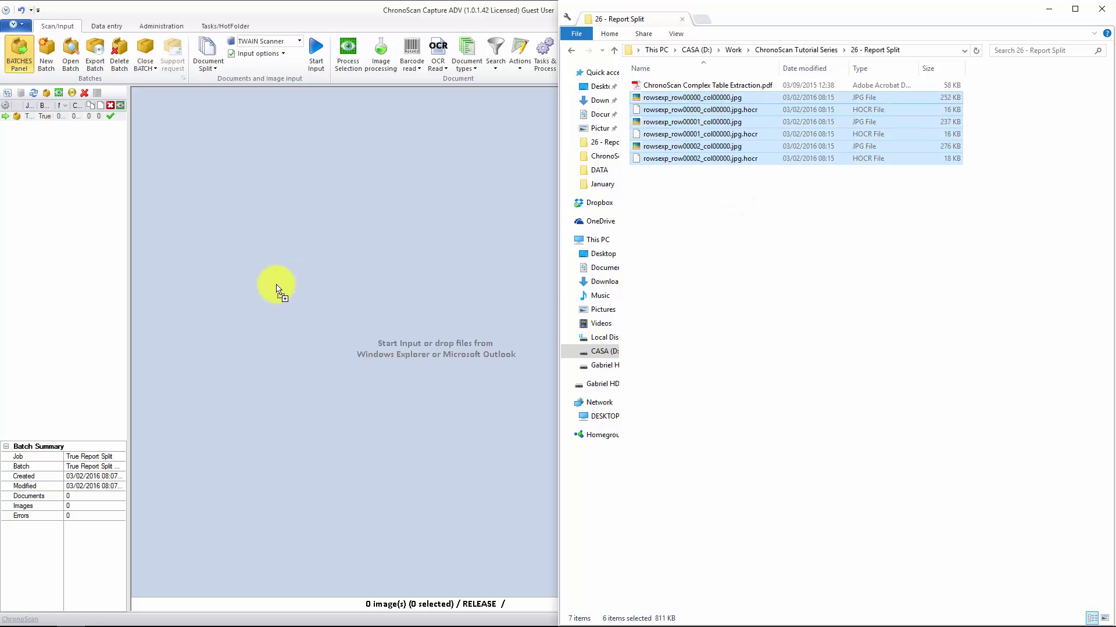
pyautogui.moveTo(278, 289); pyautogui.dragTo(279, 291)
# Confirm the import and open Page 1 of the new three-page document to process it
pyautogui.click(571, 342)
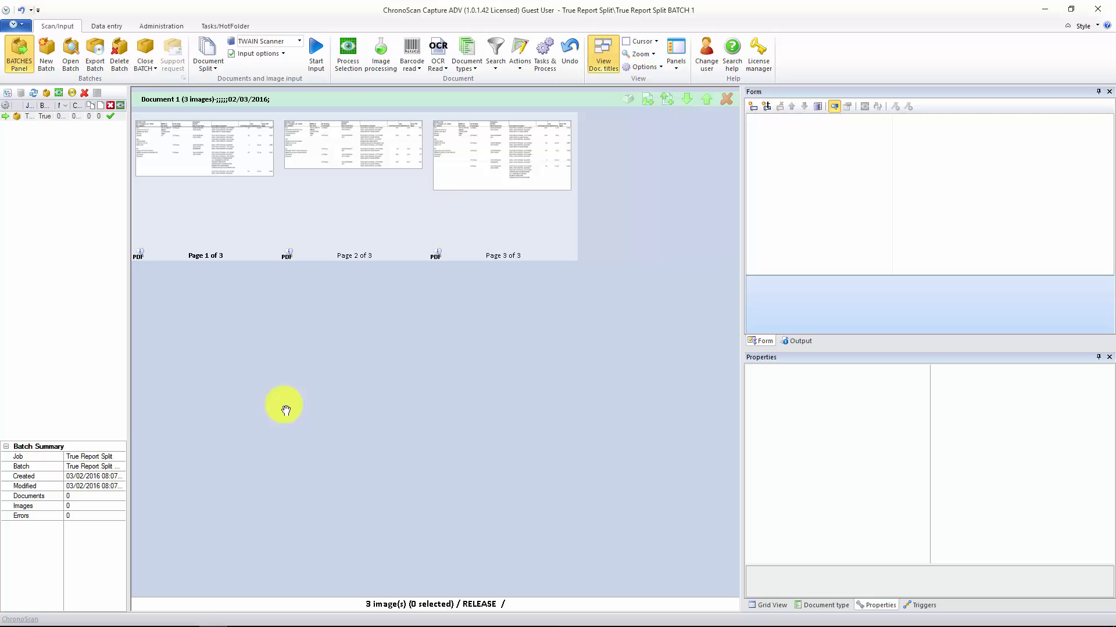
pyautogui.click(230, 160)
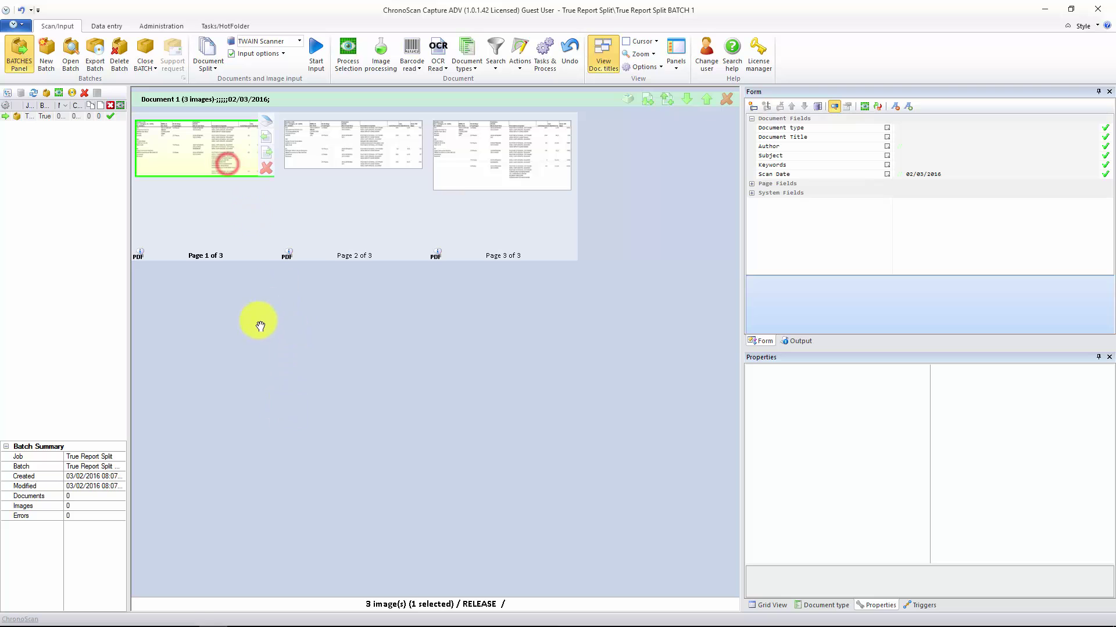
pyautogui.click(398, 159)
pyautogui.click(498, 154)
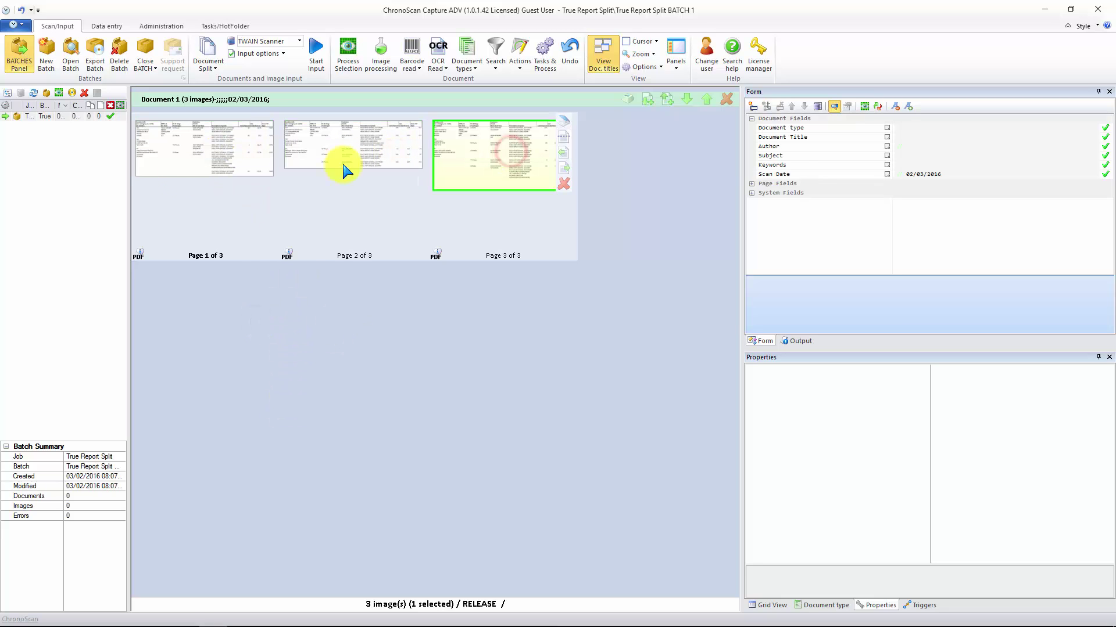
pyautogui.doubleClick(181, 153)
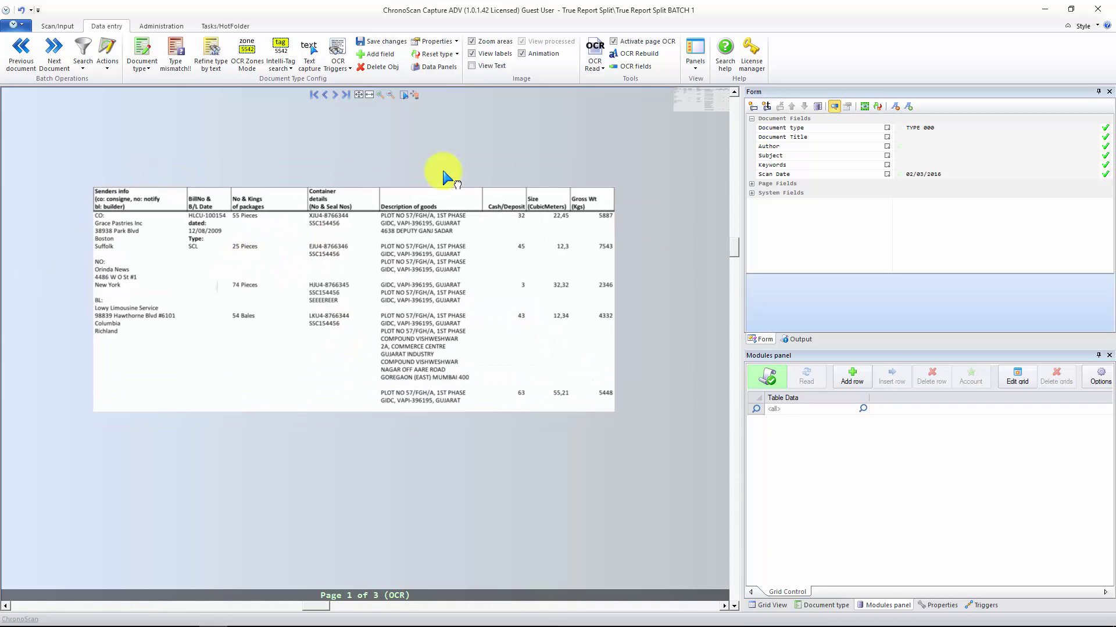
# Review the three row-image pages of Document 1, now typed TYPE 000, in the batch overview
pyautogui.click(50, 27)
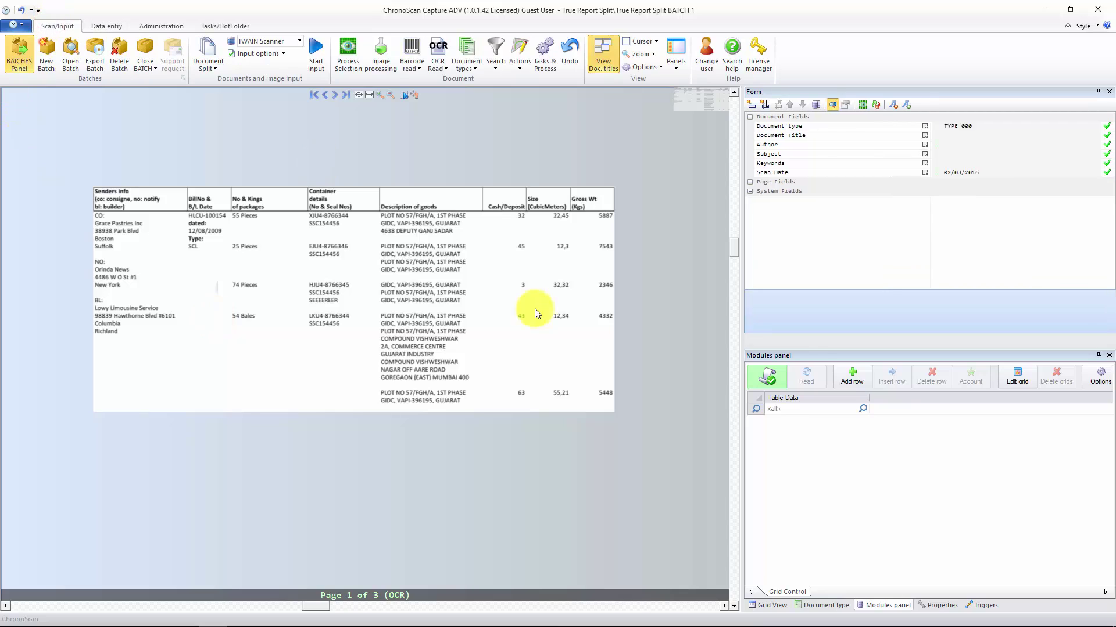
pyautogui.click(386, 149)
pyautogui.click(533, 159)
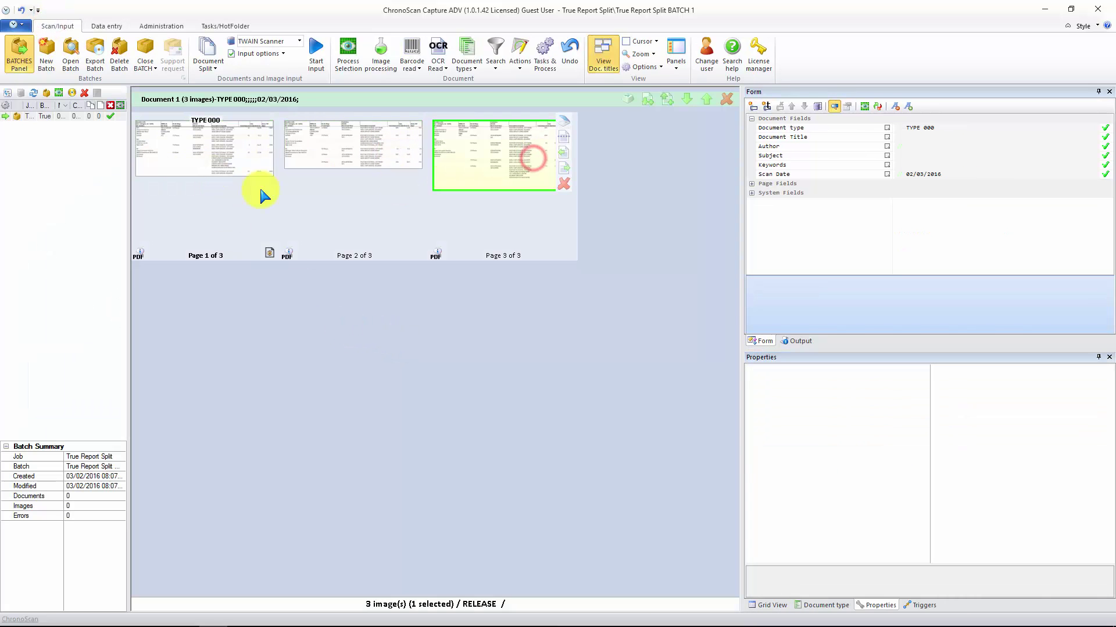
pyautogui.click(196, 155)
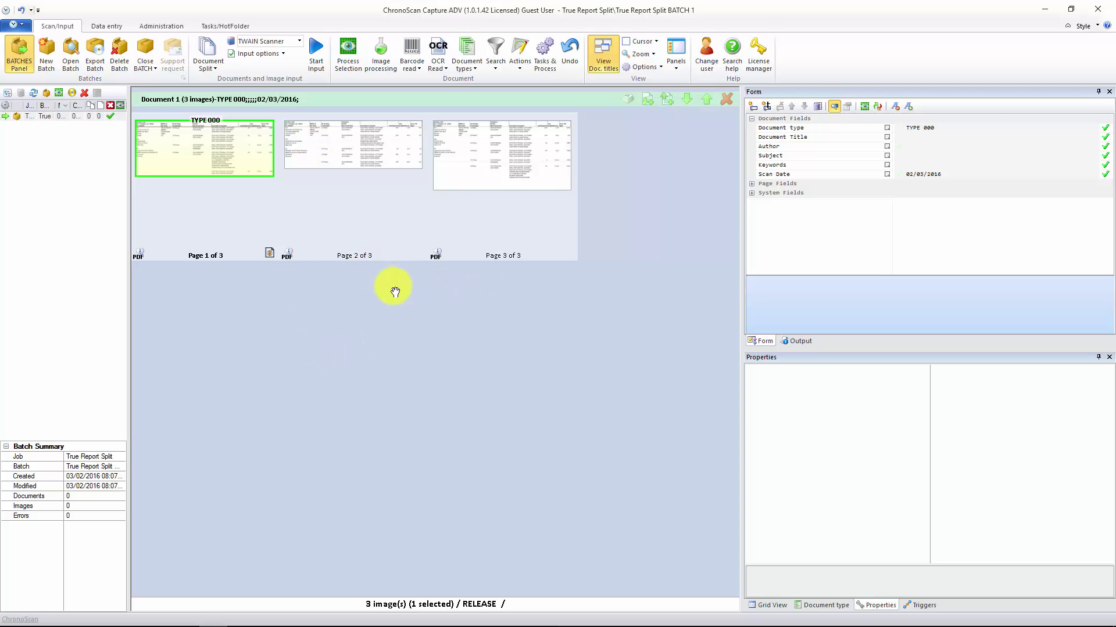
pyautogui.click(306, 144)
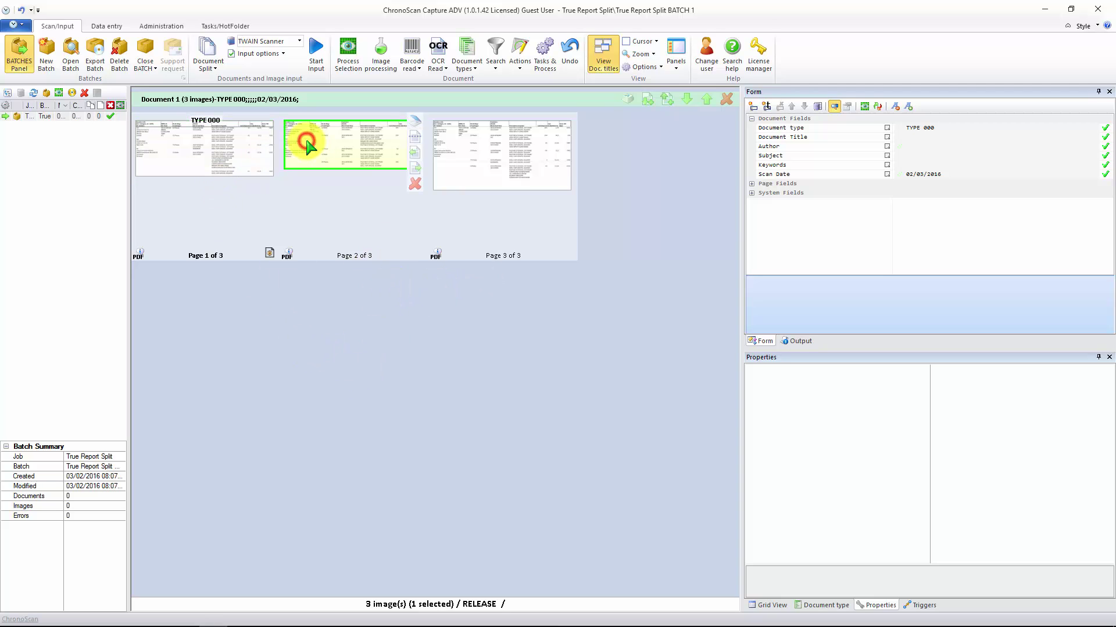
pyautogui.click(474, 158)
pyautogui.click(220, 150)
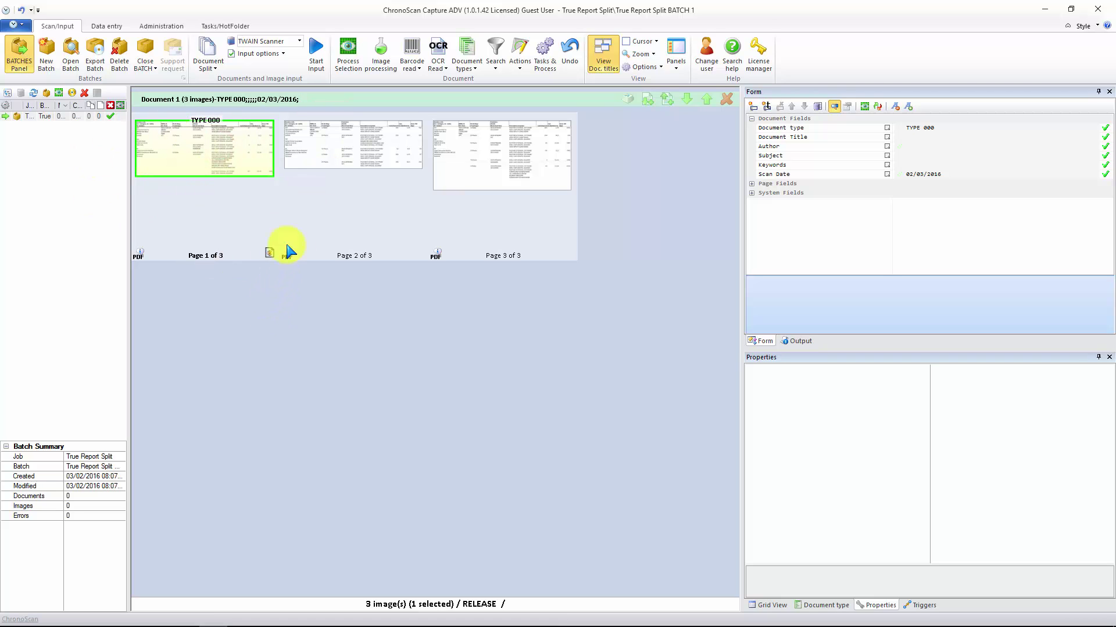
pyautogui.click(316, 151)
pyautogui.click(523, 168)
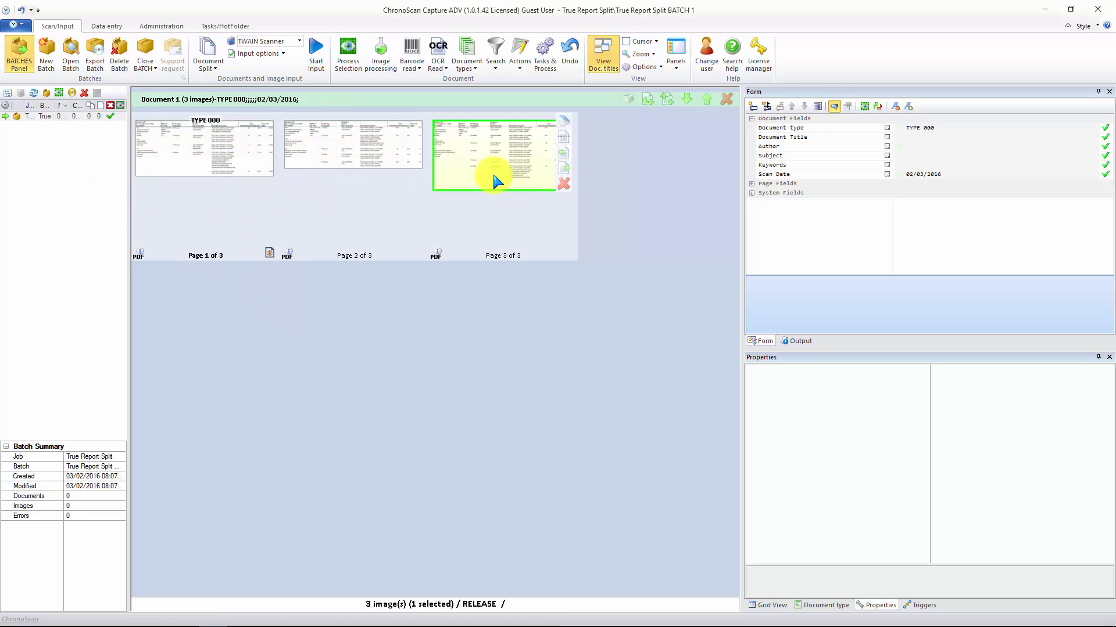
pyautogui.click(203, 164)
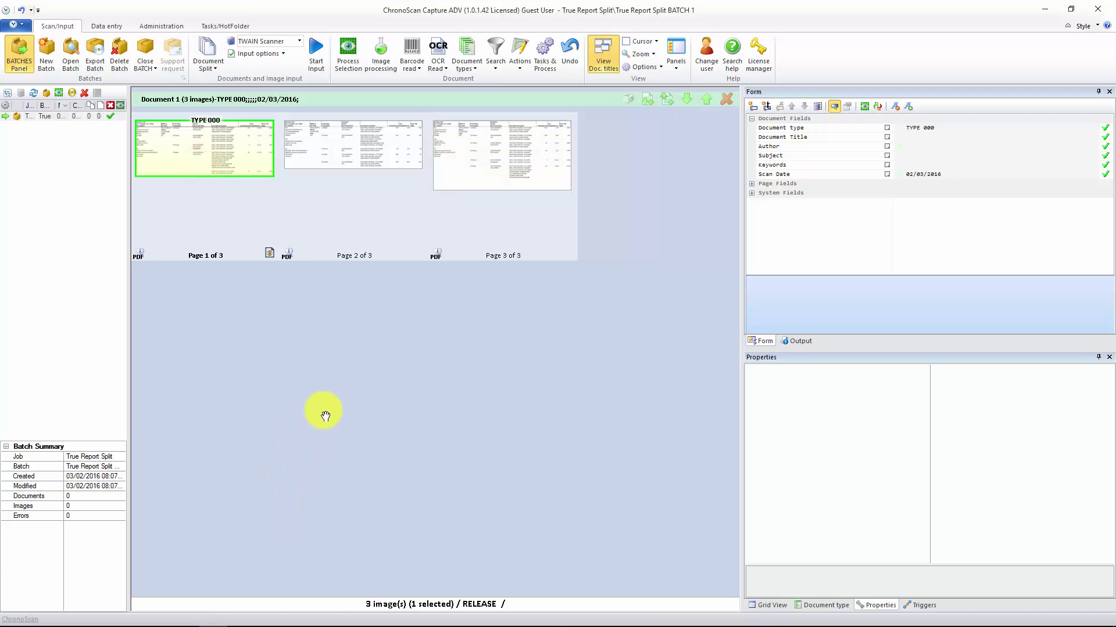